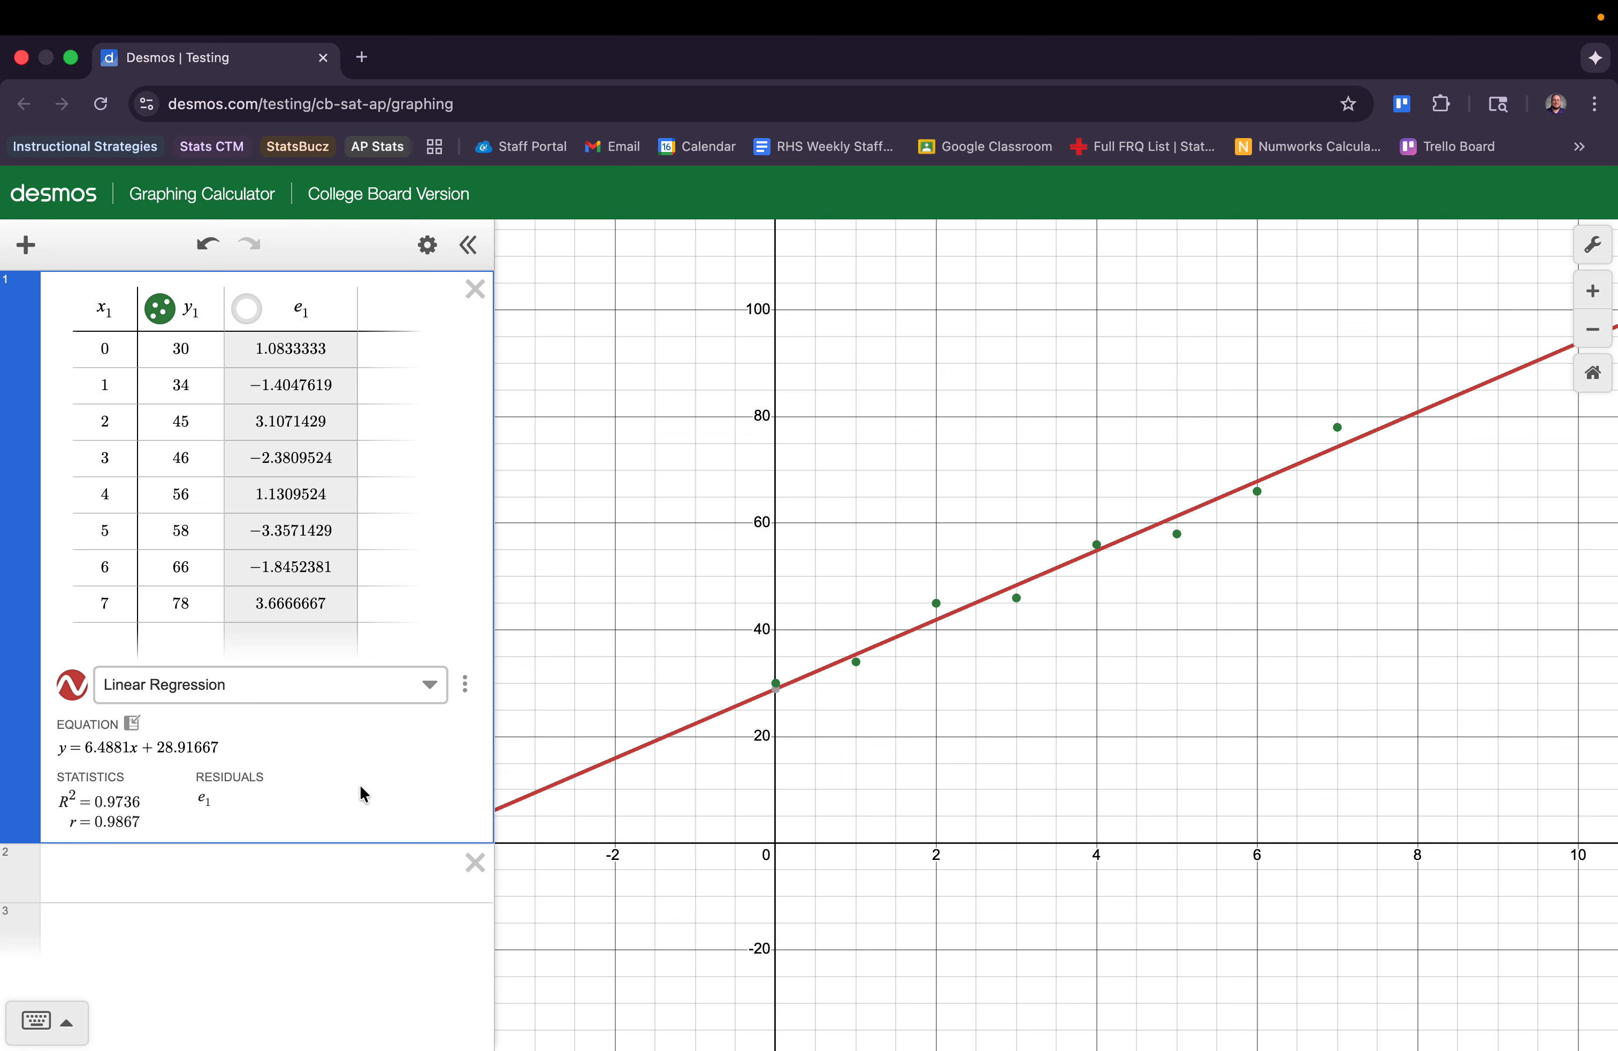
pyautogui.click(174, 872)
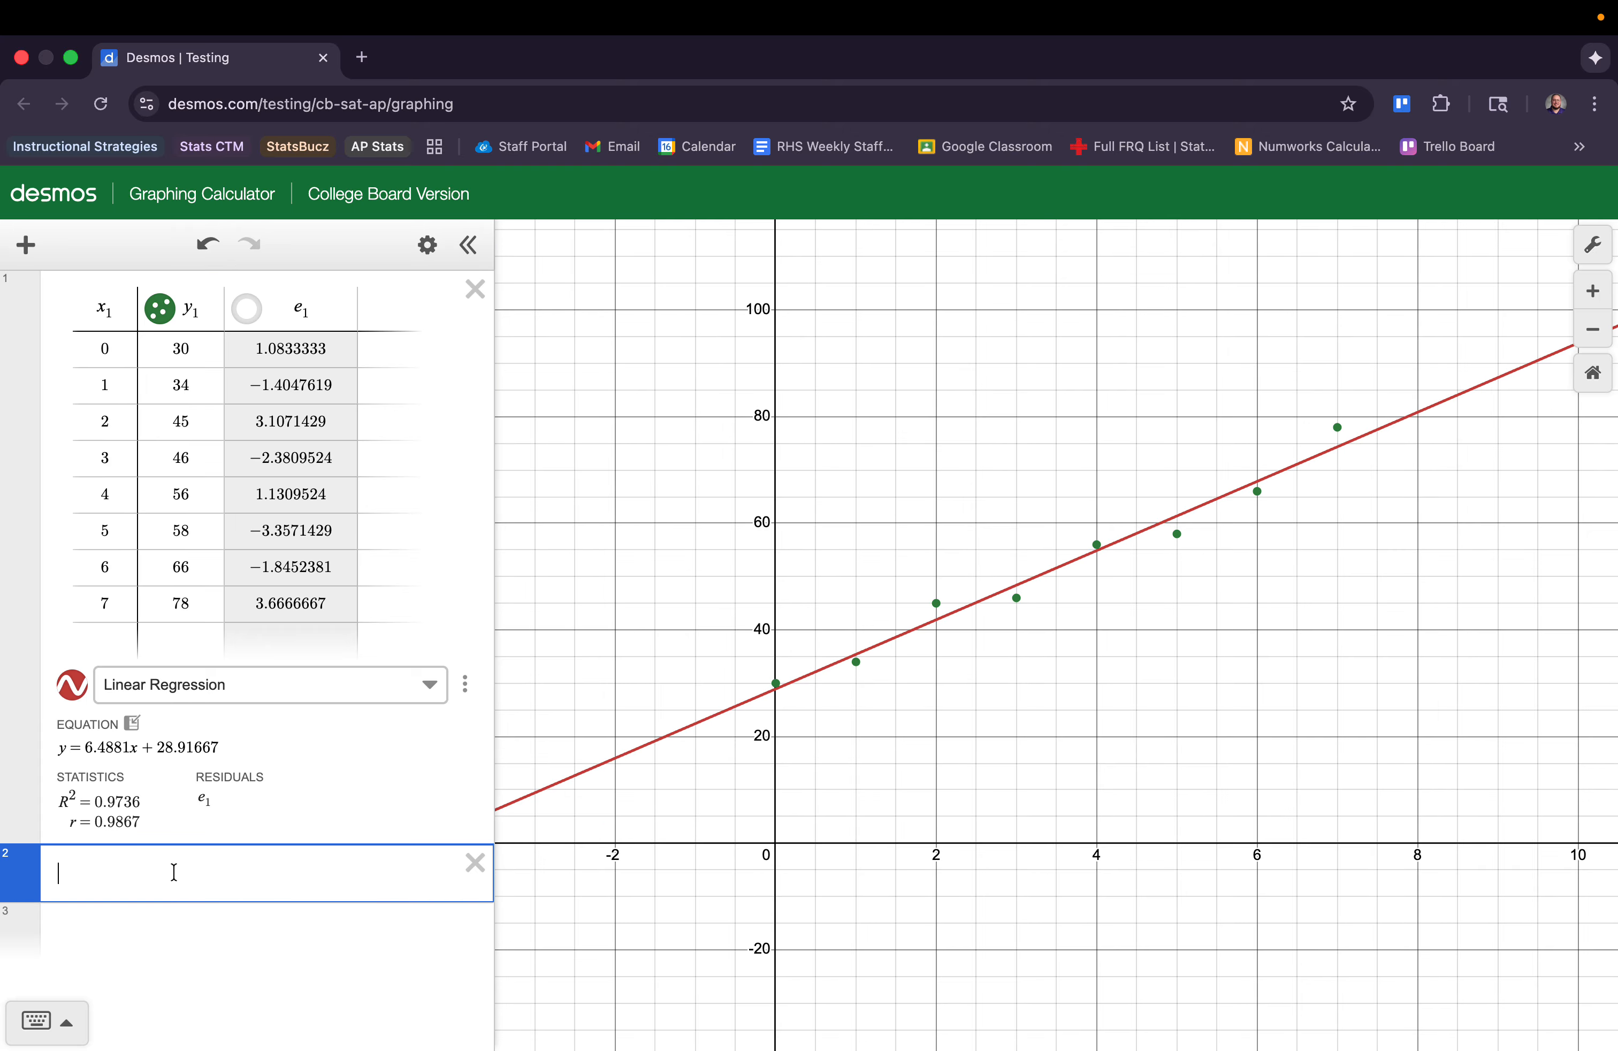
pyautogui.write('Trans form')
pyautogui.press('BackSpace')
pyautogui.press('BackSpace')
pyautogui.press('BackSpace')
pyautogui.press('BackSpace')
pyautogui.press('BackSpace')
pyautogui.press('BackSpace')
pyautogui.write('for')
pyautogui.press('BackSpace')
pyautogui.press('BackSpace')
pyautogui.press('BackSpace')
pyautogui.press('BackSpace')
pyautogui.press('BackSpace')
pyautogui.press('BackSpace')
pyautogui.press('BackSpace')
pyautogui.press('BackSpace')
pyautogui.press('BackSpace')
pyautogui.press('BackSpace')
pyautogui.write('y')
pyautogui.press('BackSpace')
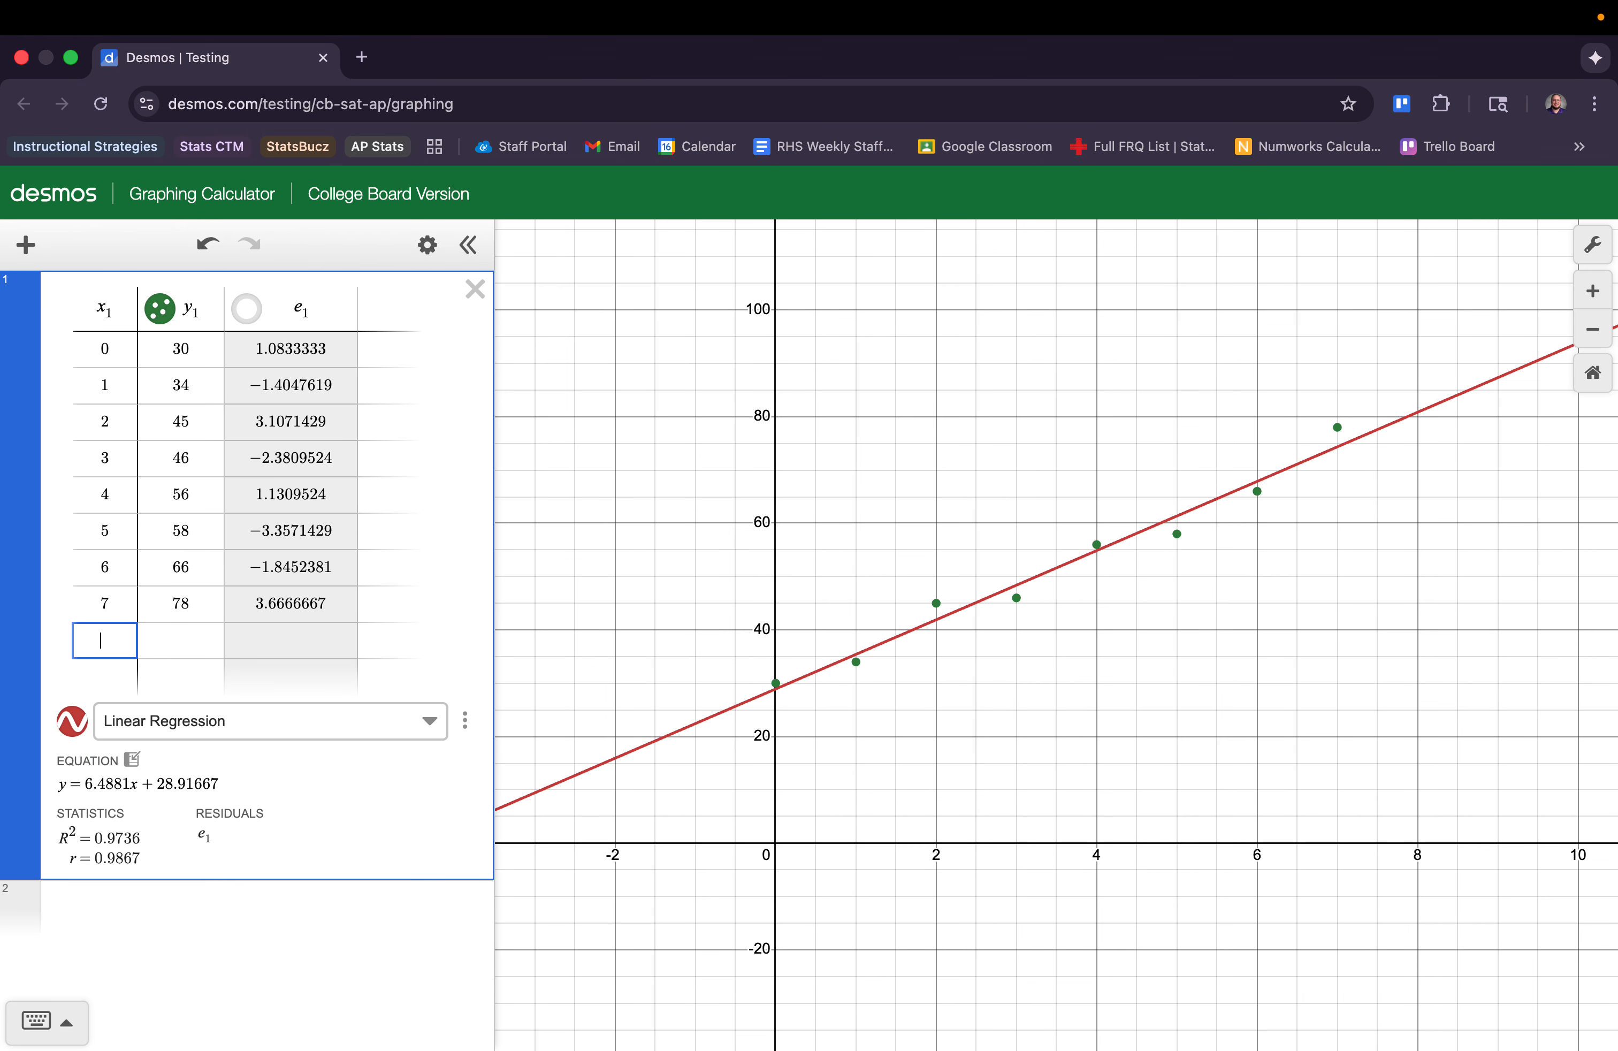
pyautogui.click(220, 919)
pyautogui.write('y')
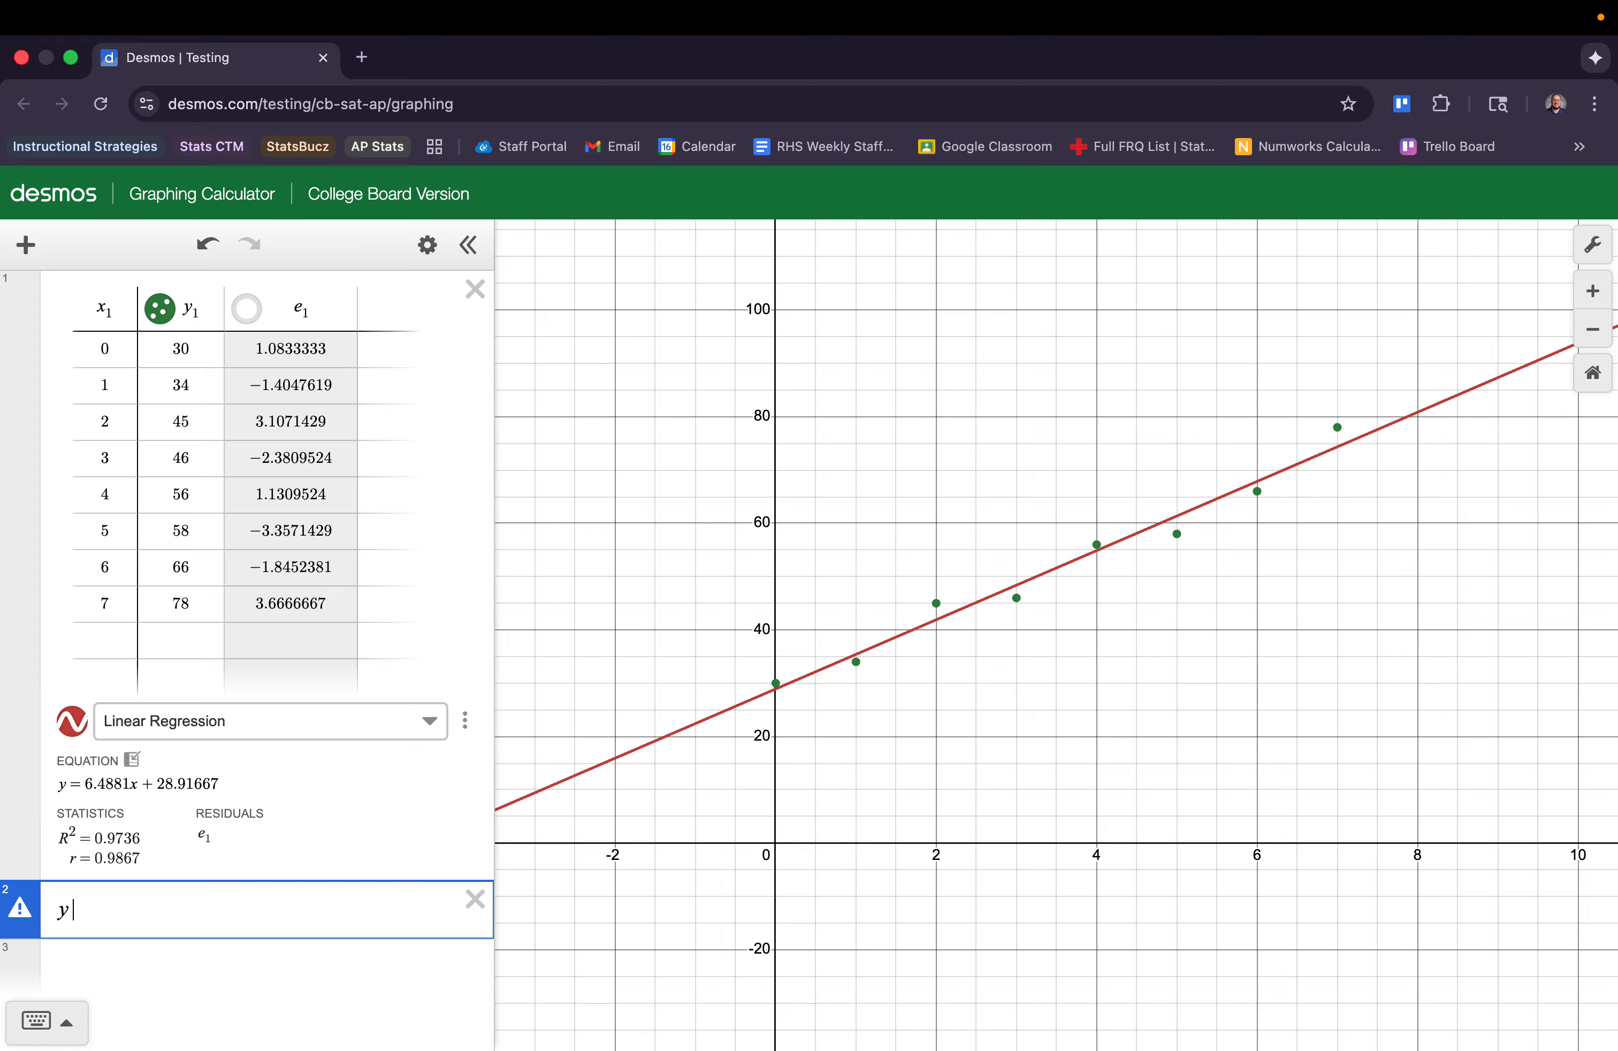
pyautogui.write('-->sqrty')
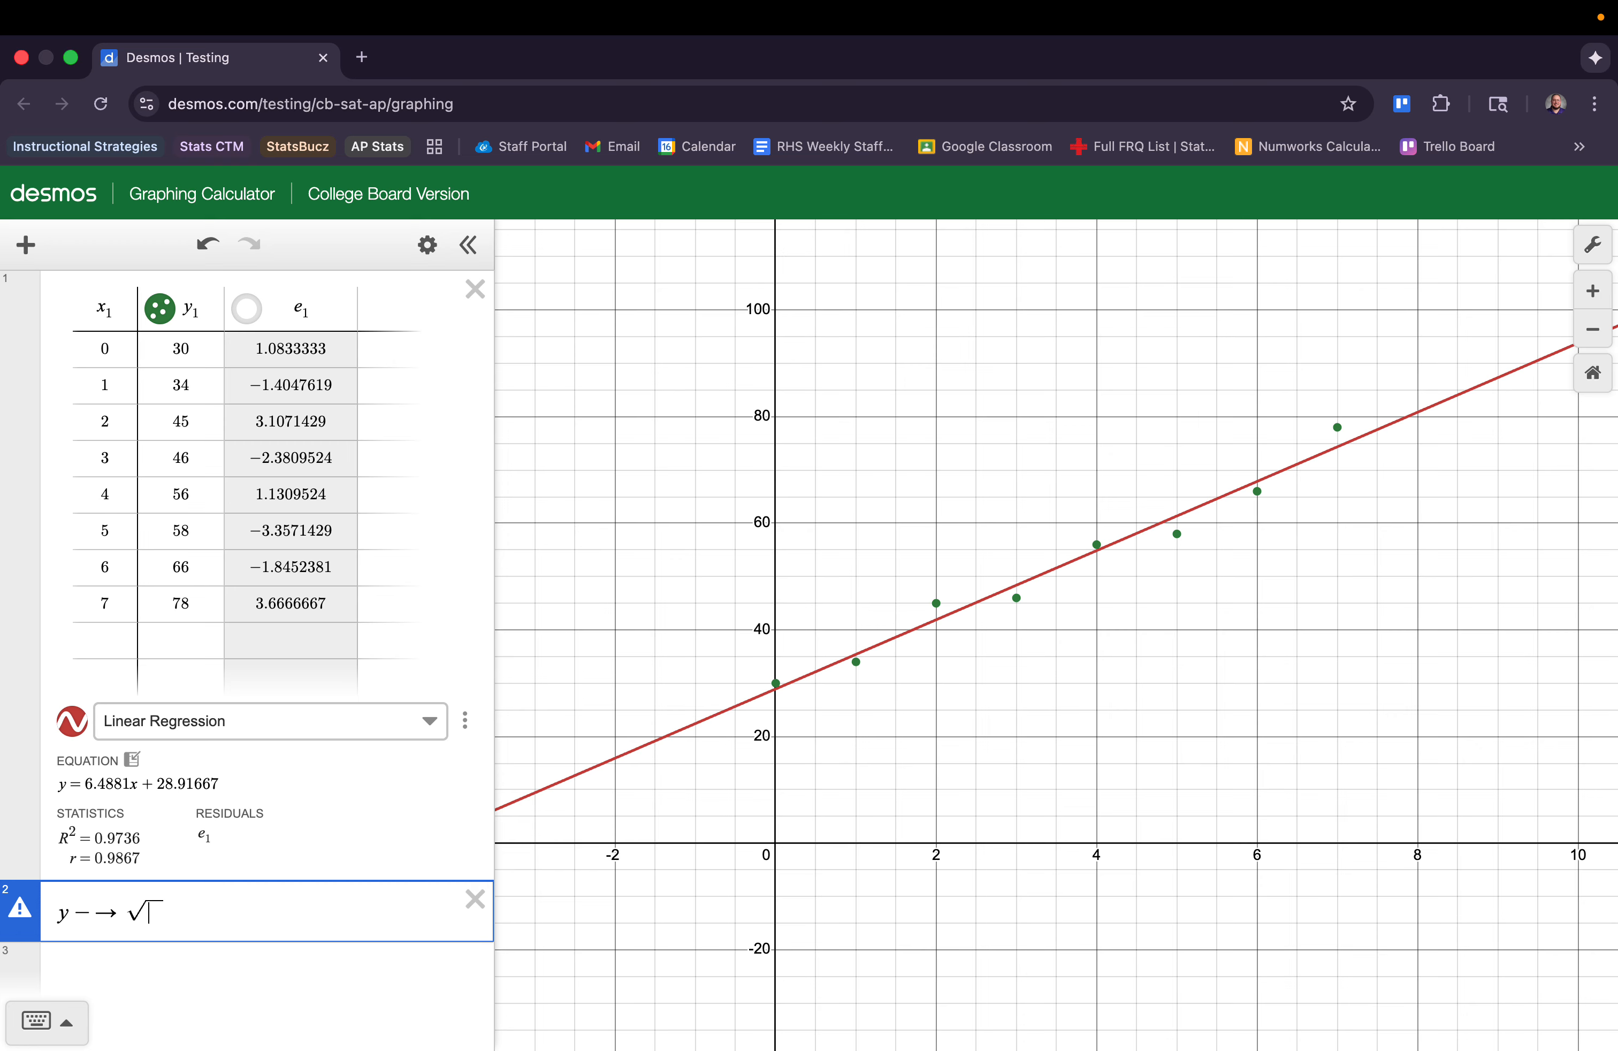
pyautogui.write('_1')
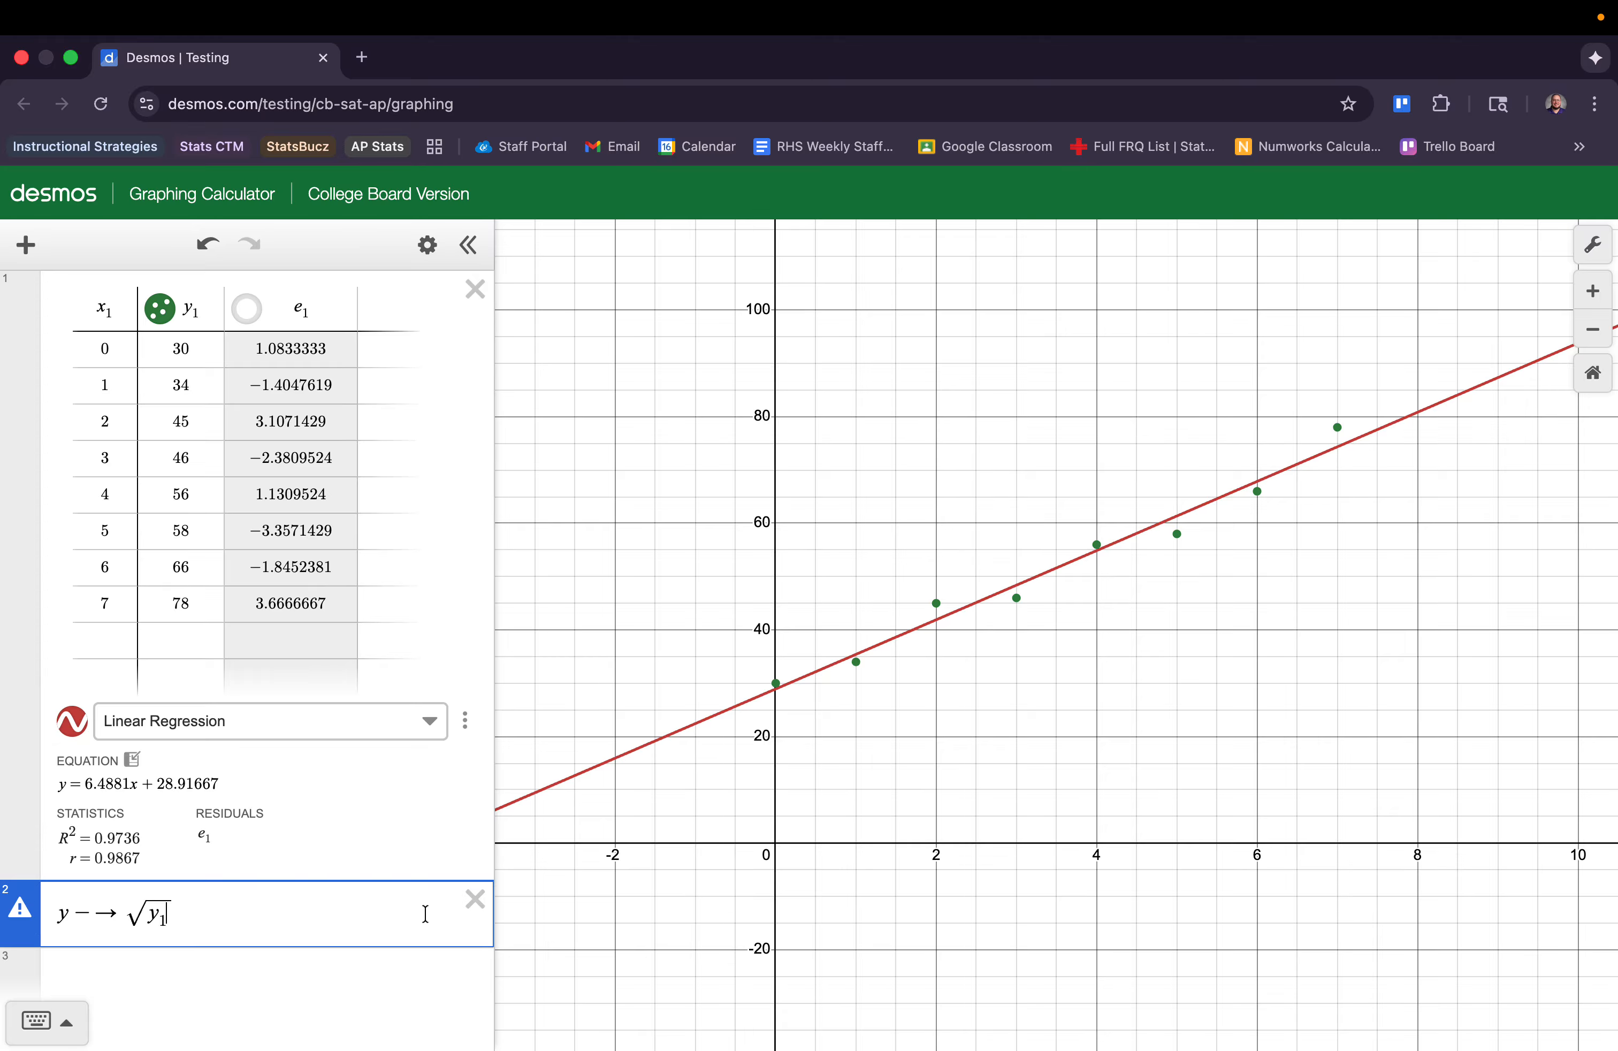
pyautogui.click(475, 900)
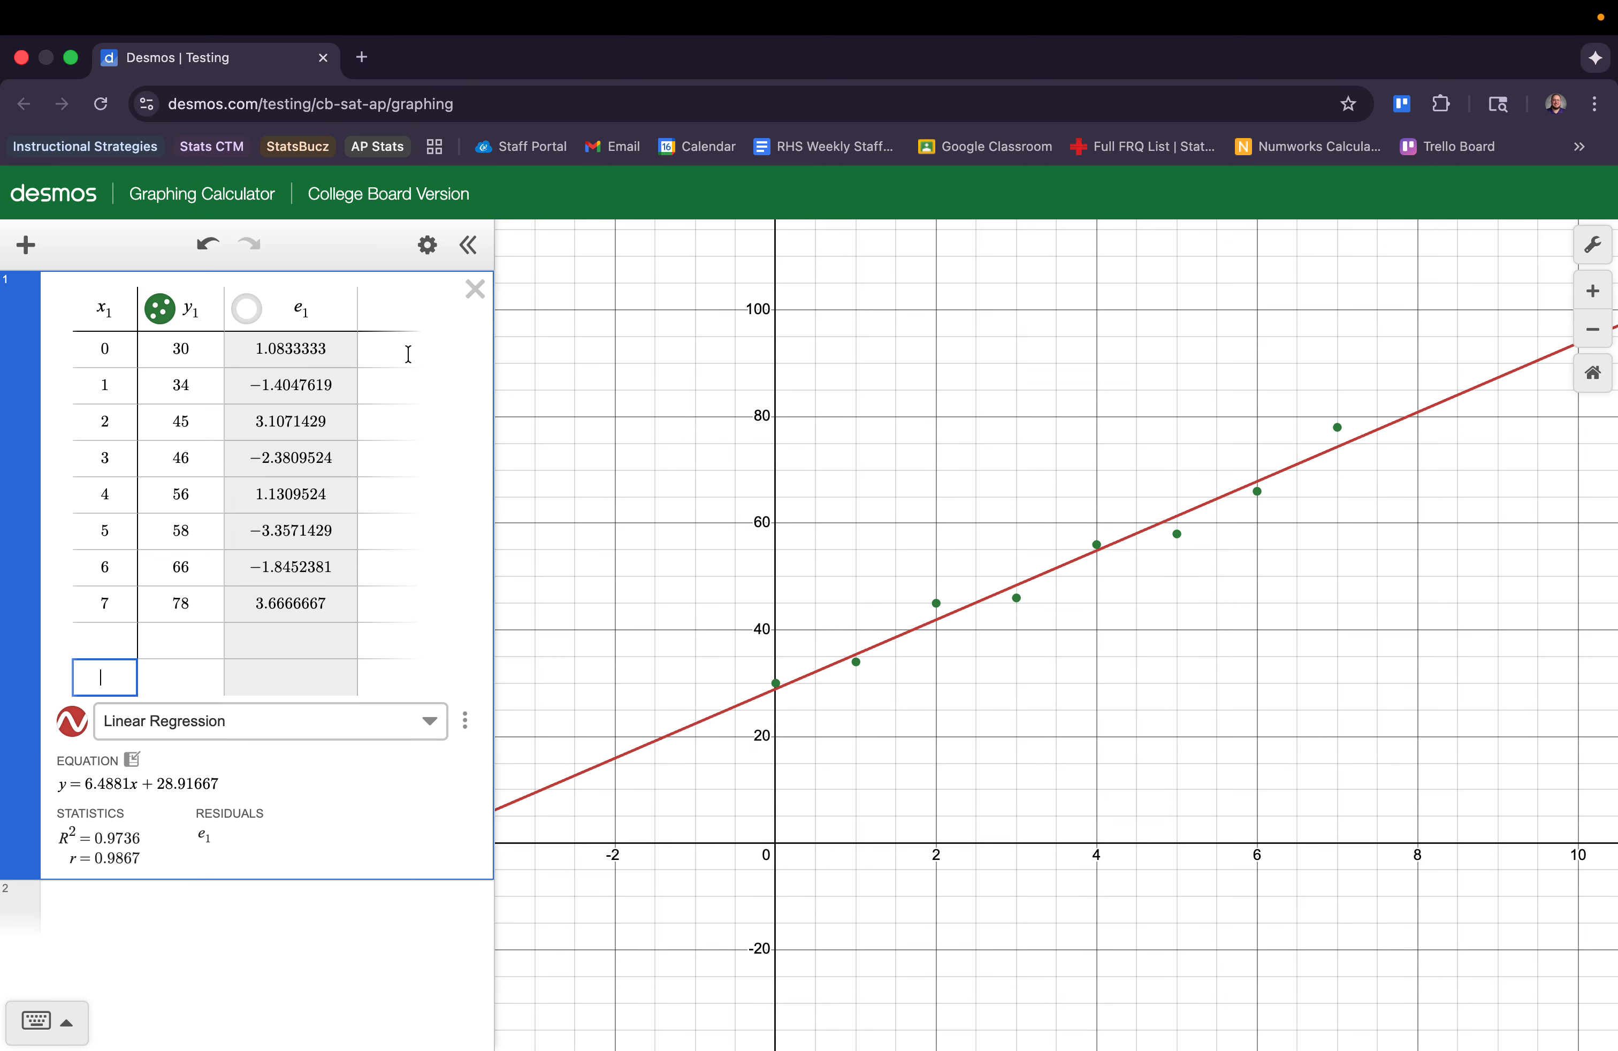
# Add a new column to the data table that computes √y₁ for every row.
pyautogui.click(374, 313)
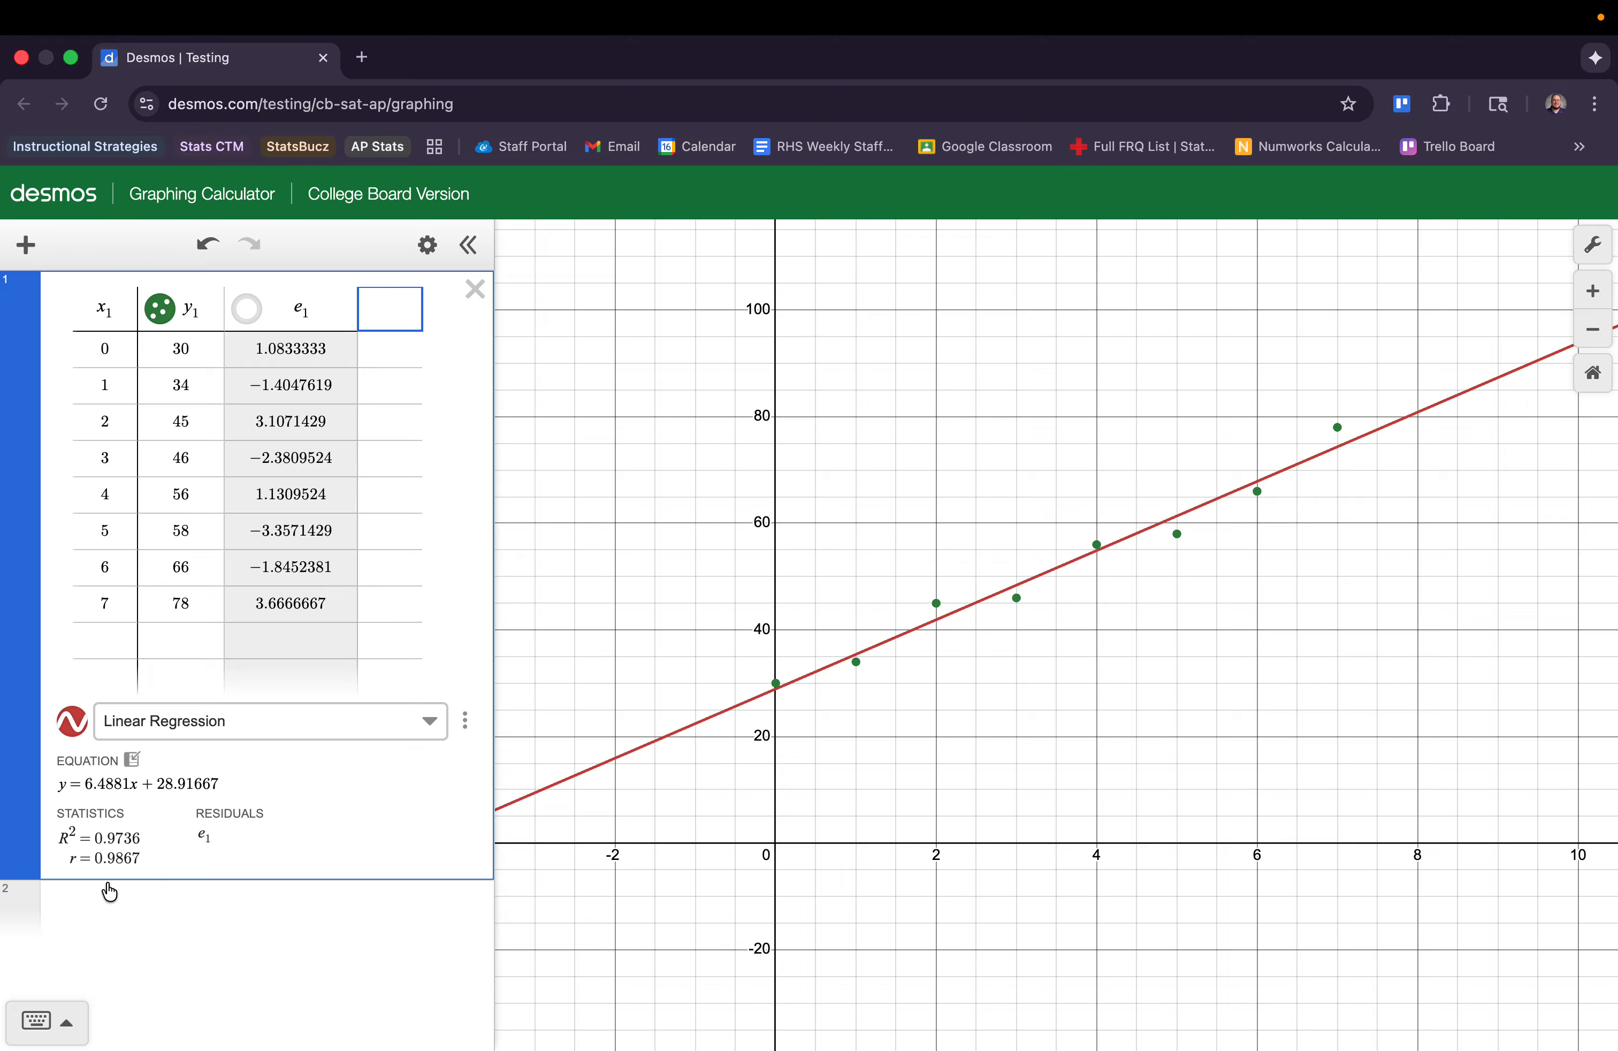
pyautogui.click(61, 1023)
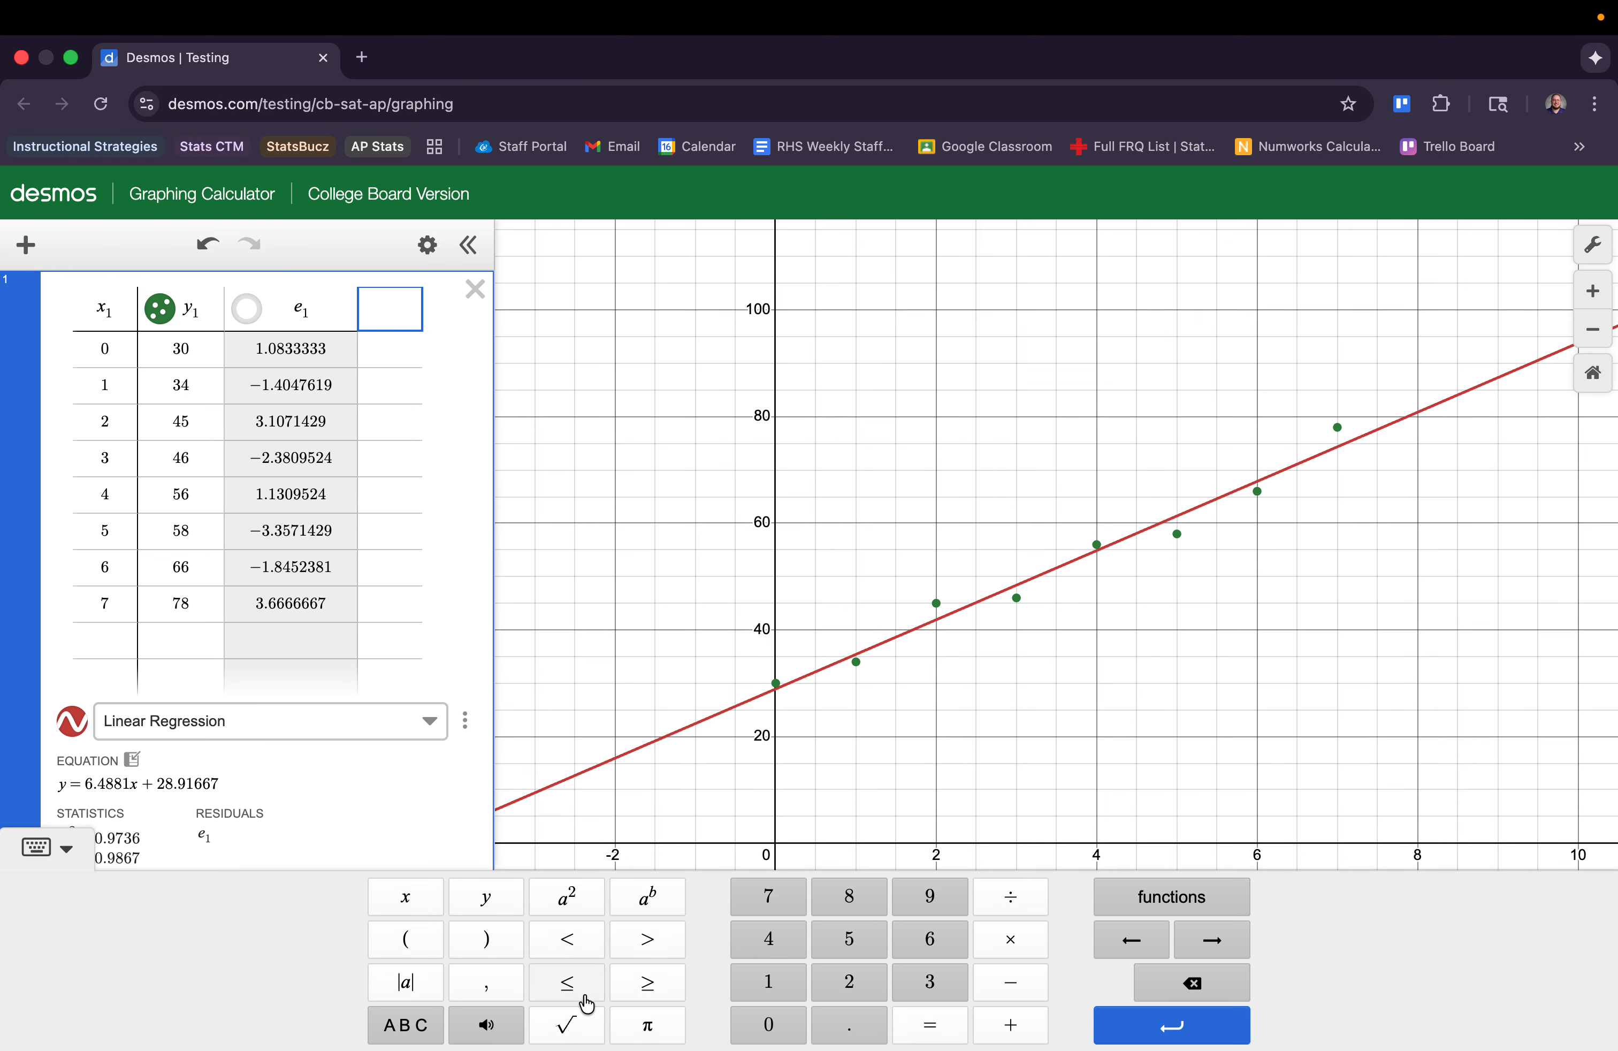
pyautogui.click(584, 1035)
pyautogui.press('BackSpace')
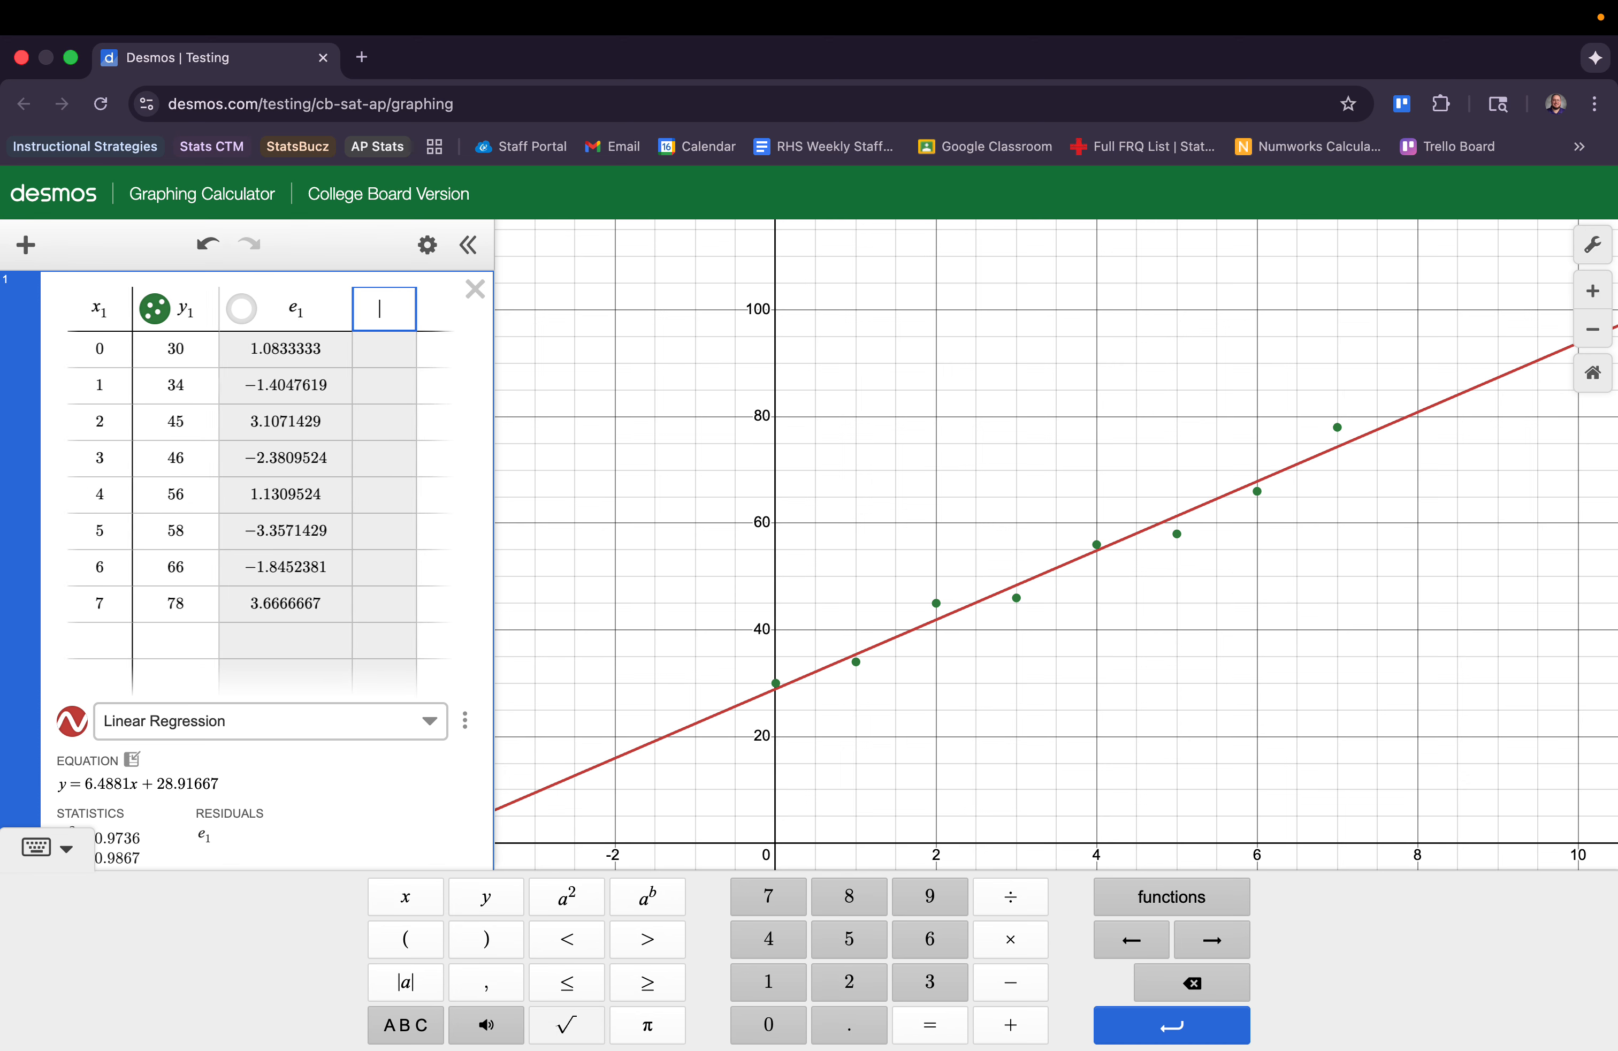
pyautogui.click(67, 845)
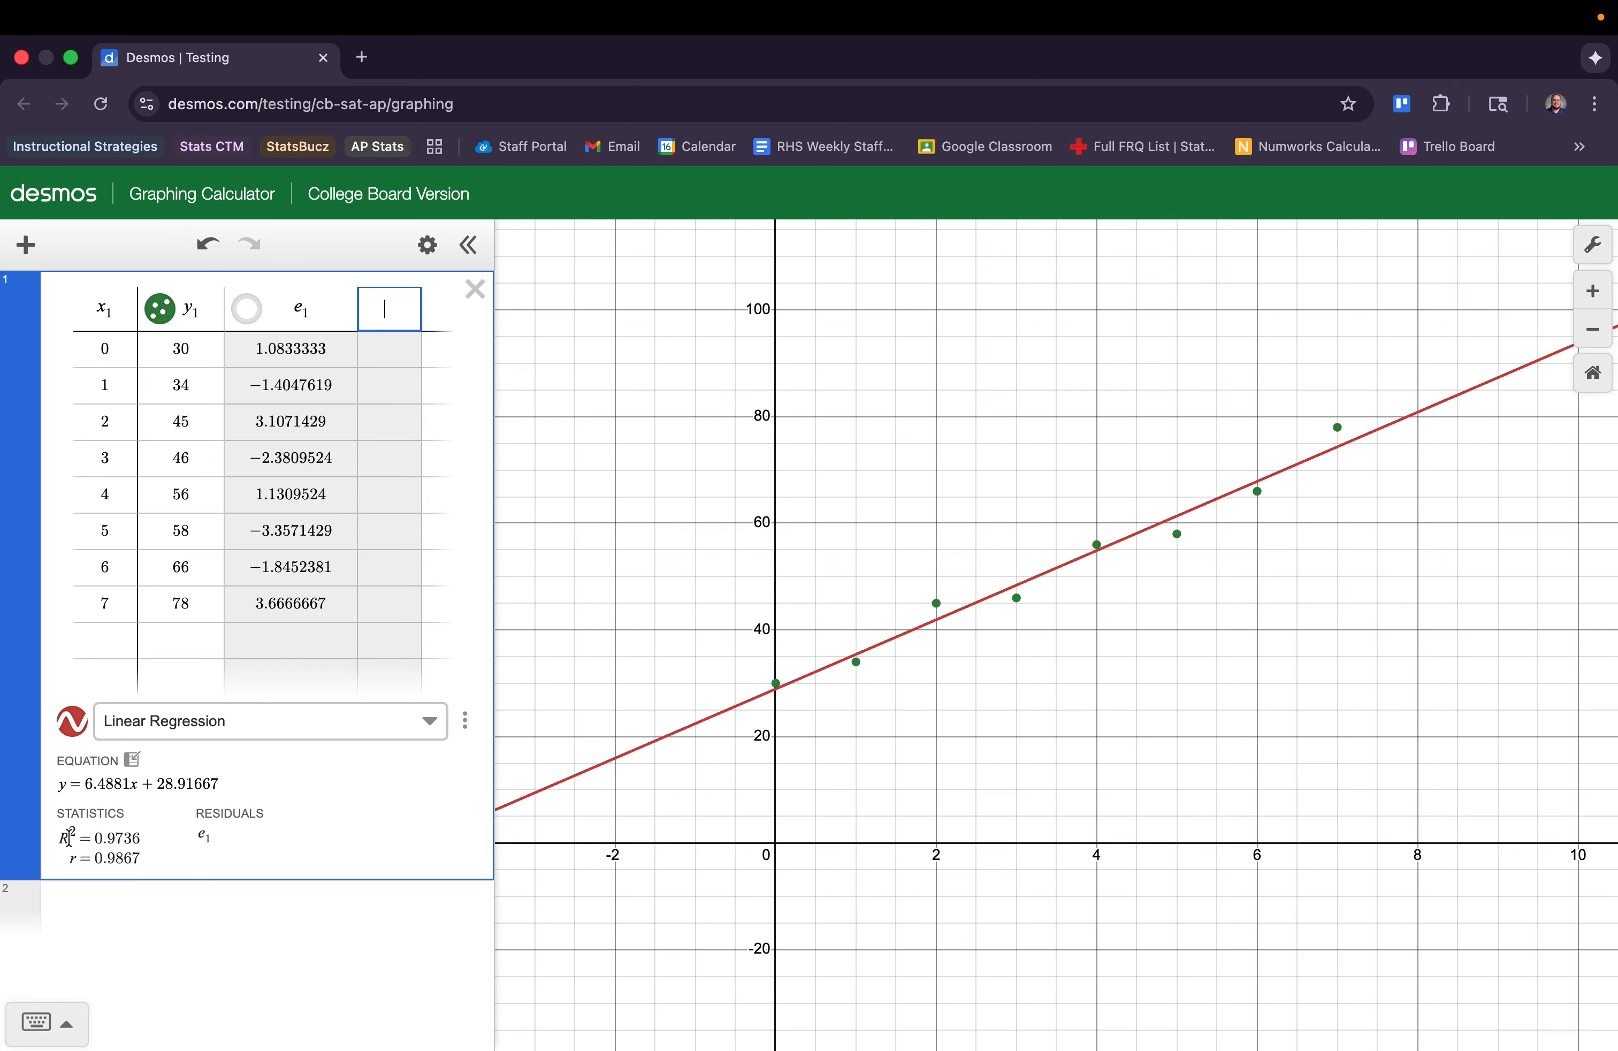
pyautogui.write('sqrt')
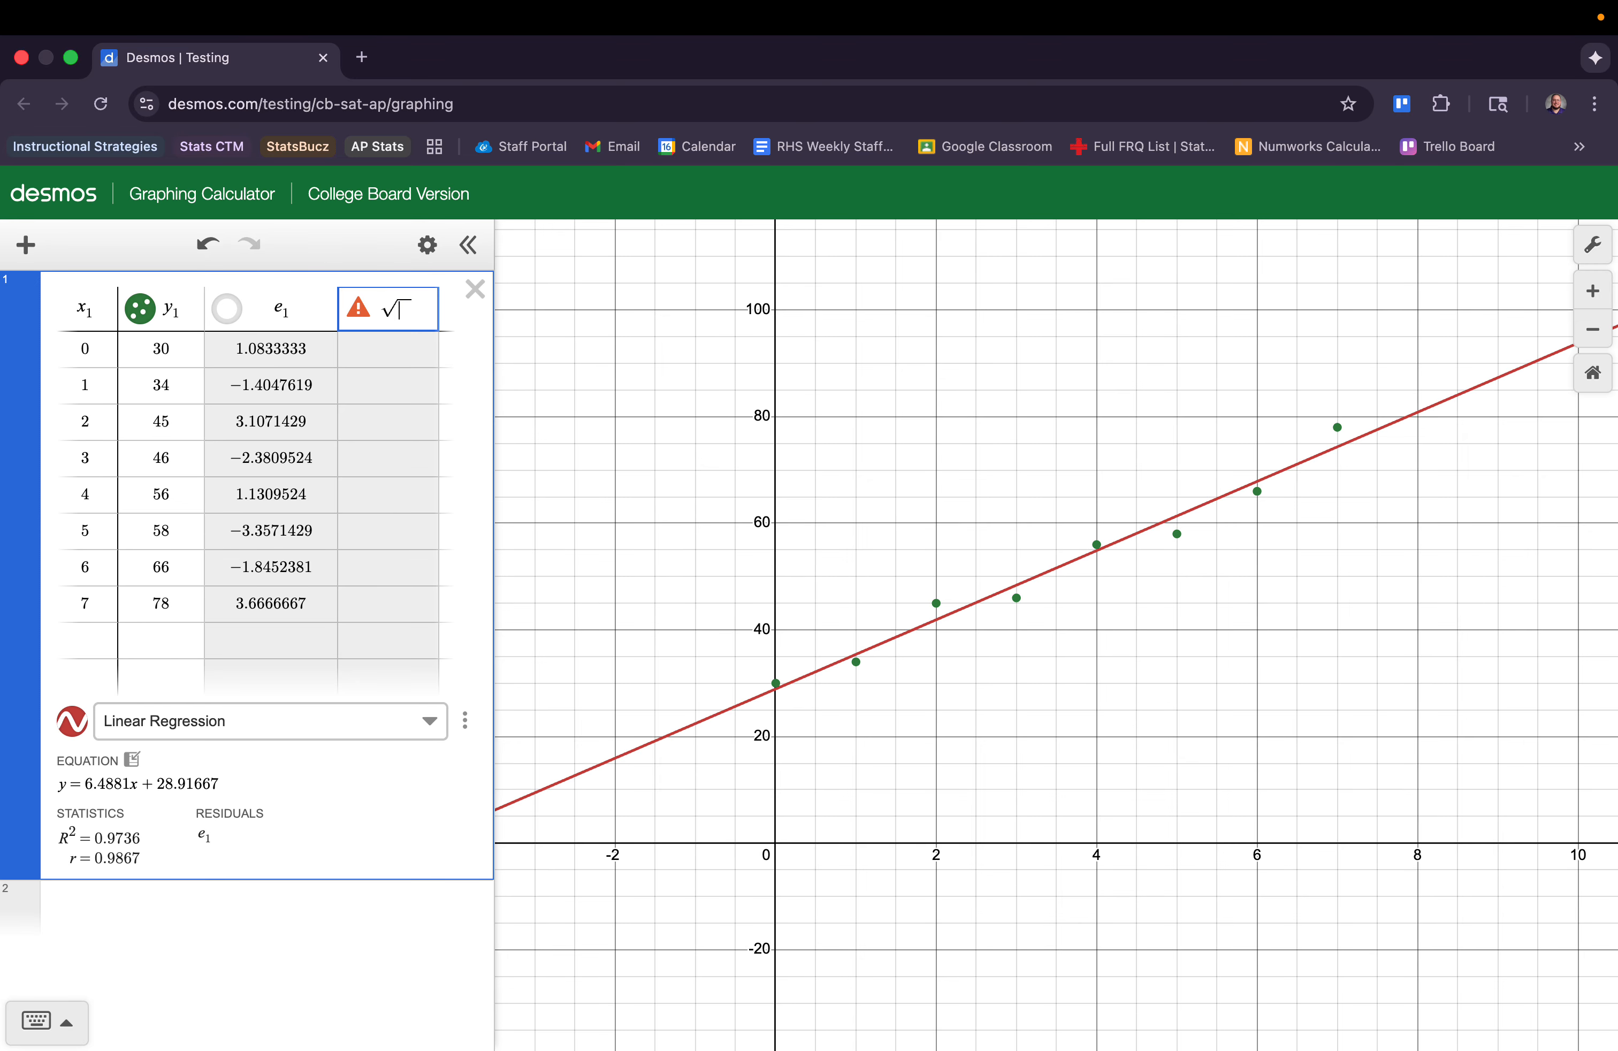
pyautogui.write('y1')
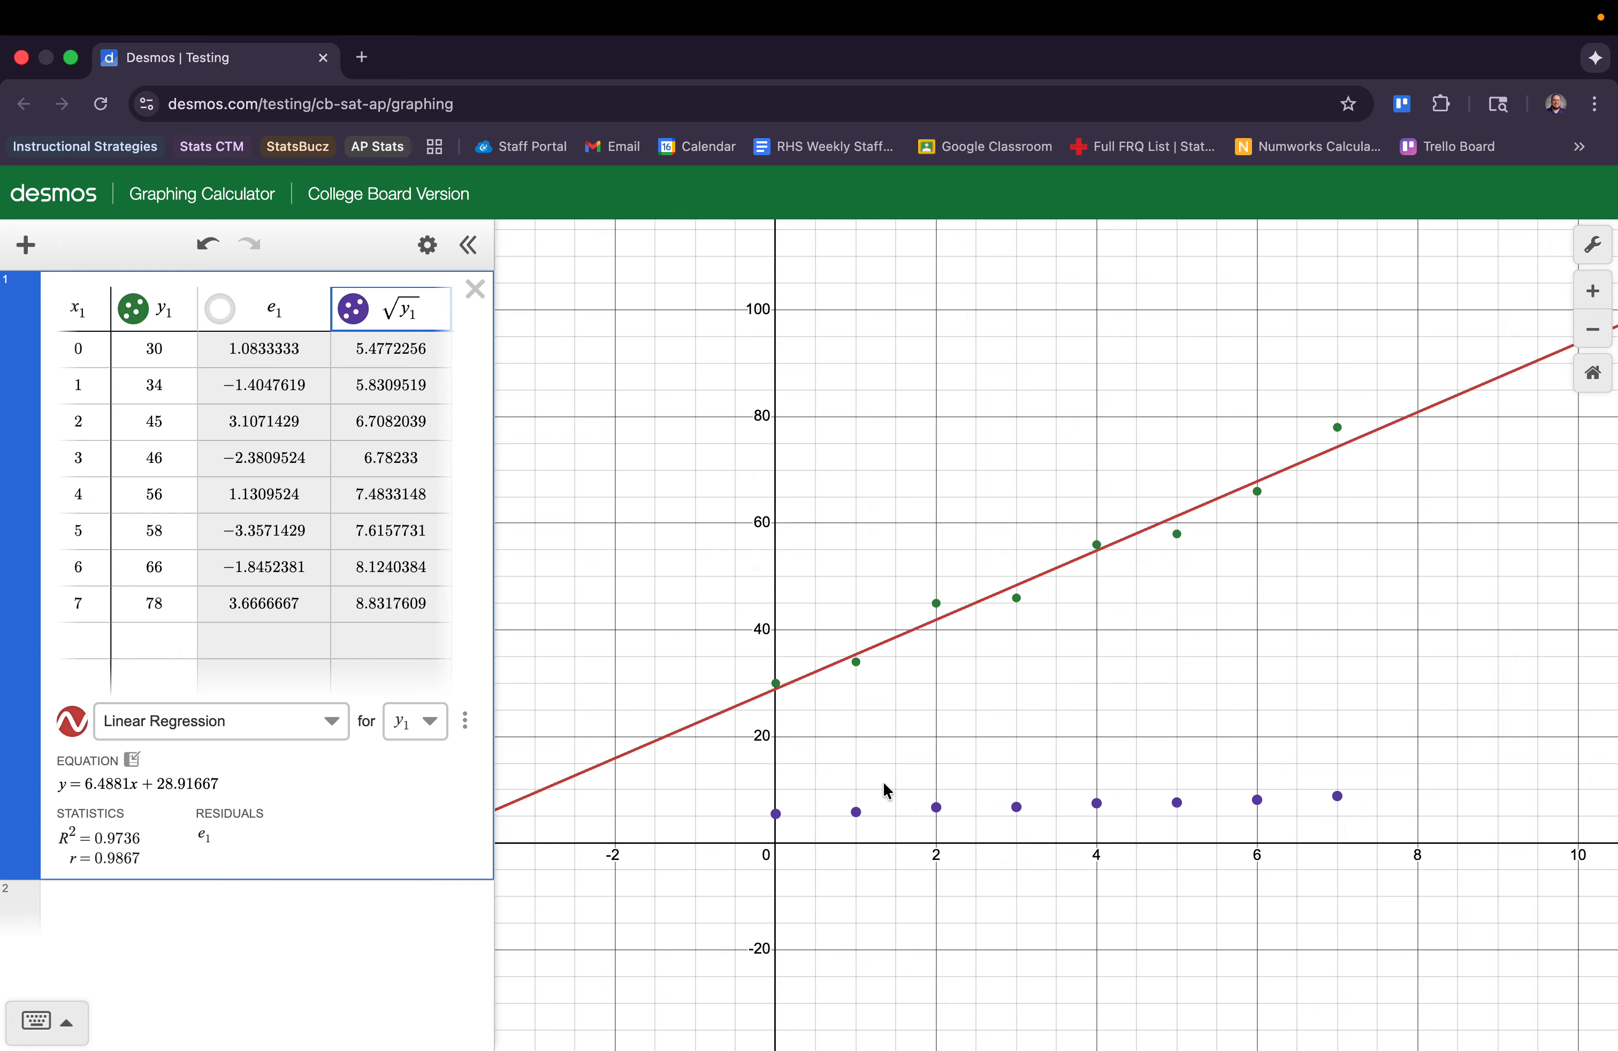
# Hide the original y₁ points and their linear regression line on the graph.
pyautogui.moveTo(722, 465); pyautogui.dragTo(1239, 346)
pyautogui.click(19, 857)
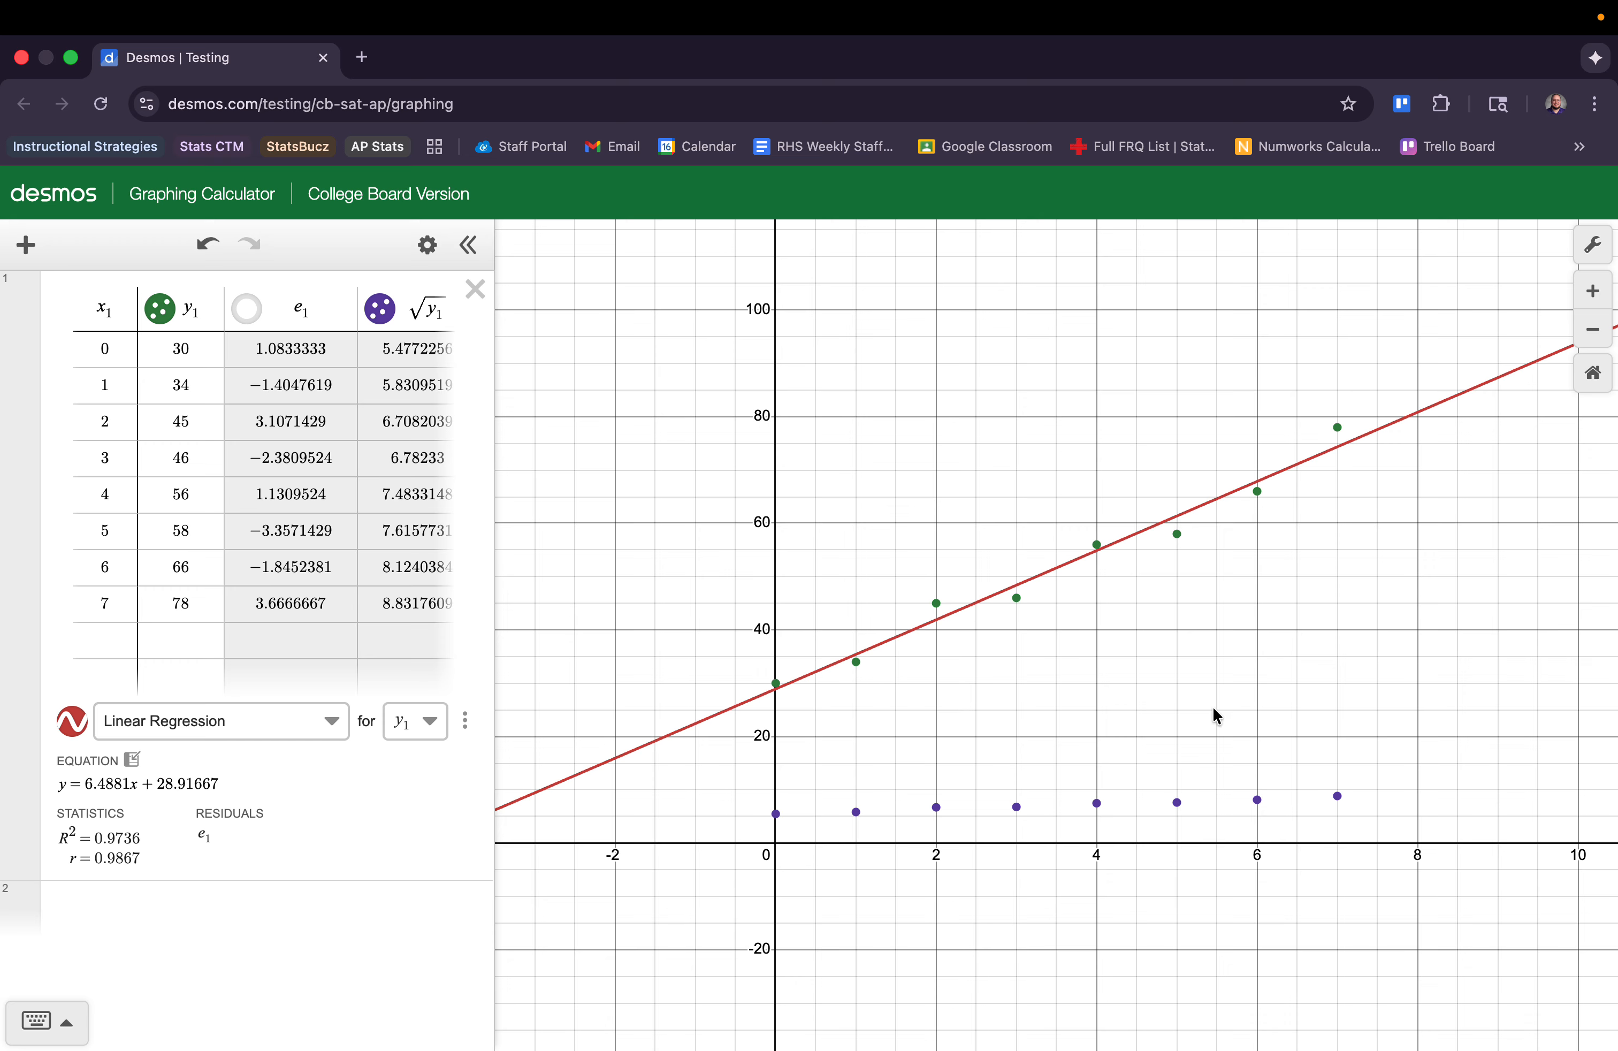
pyautogui.click(161, 317)
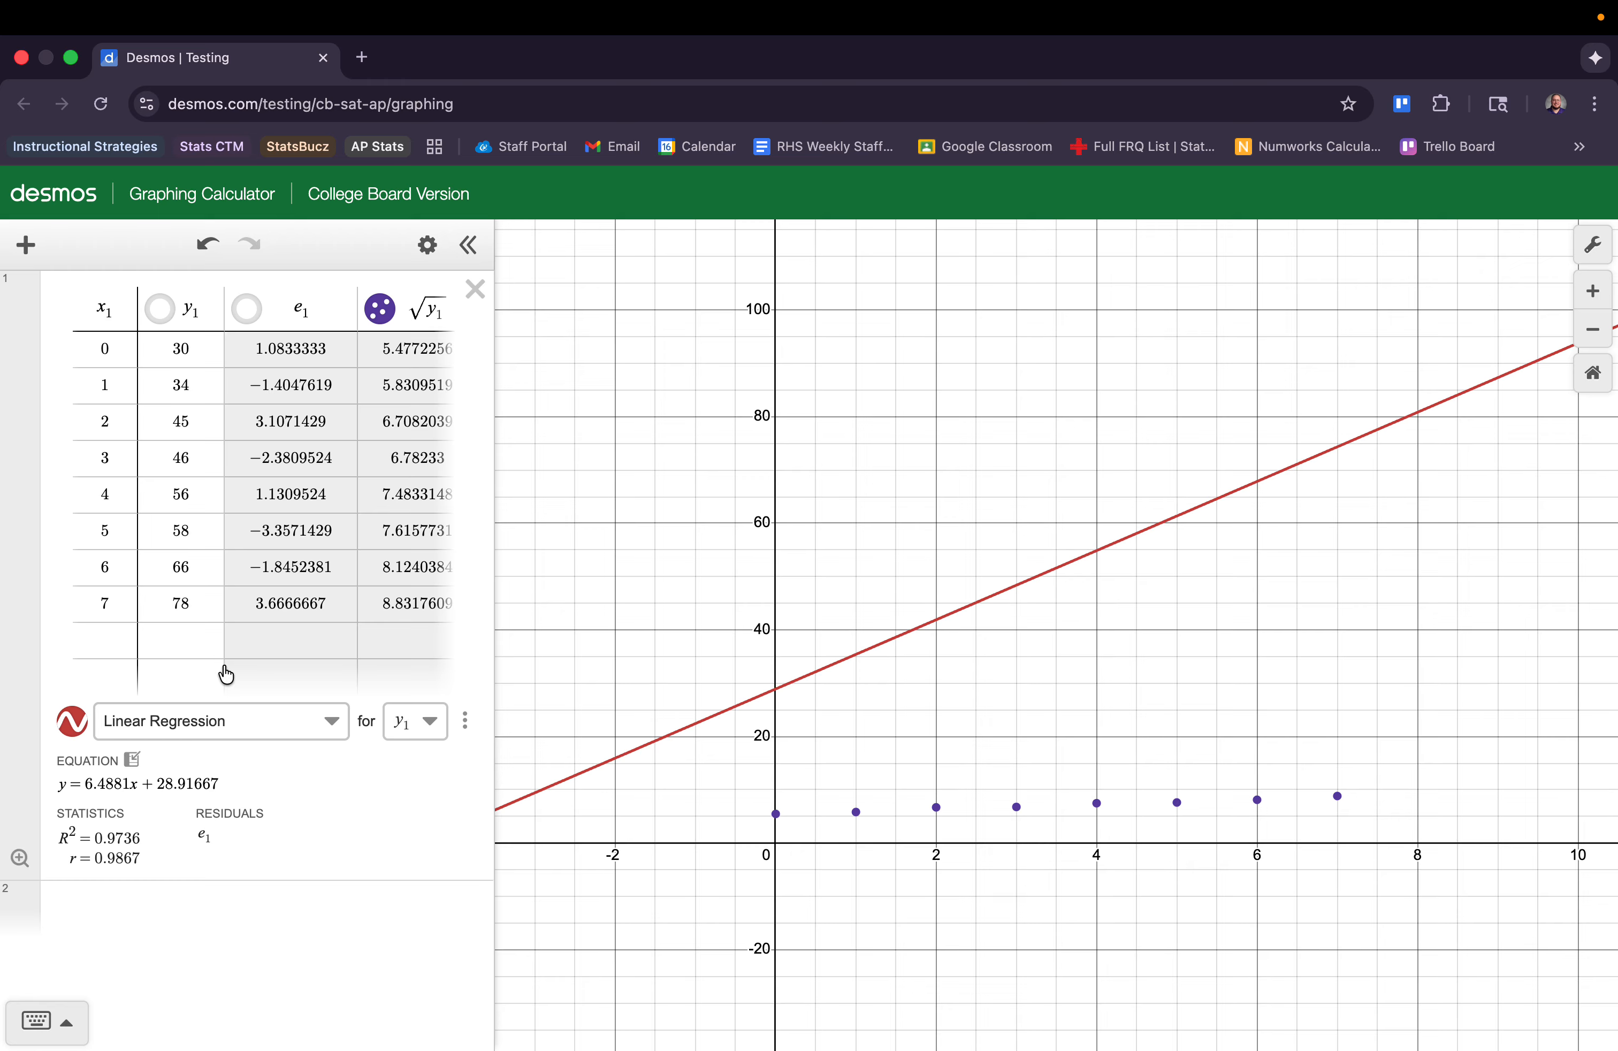
pyautogui.click(18, 859)
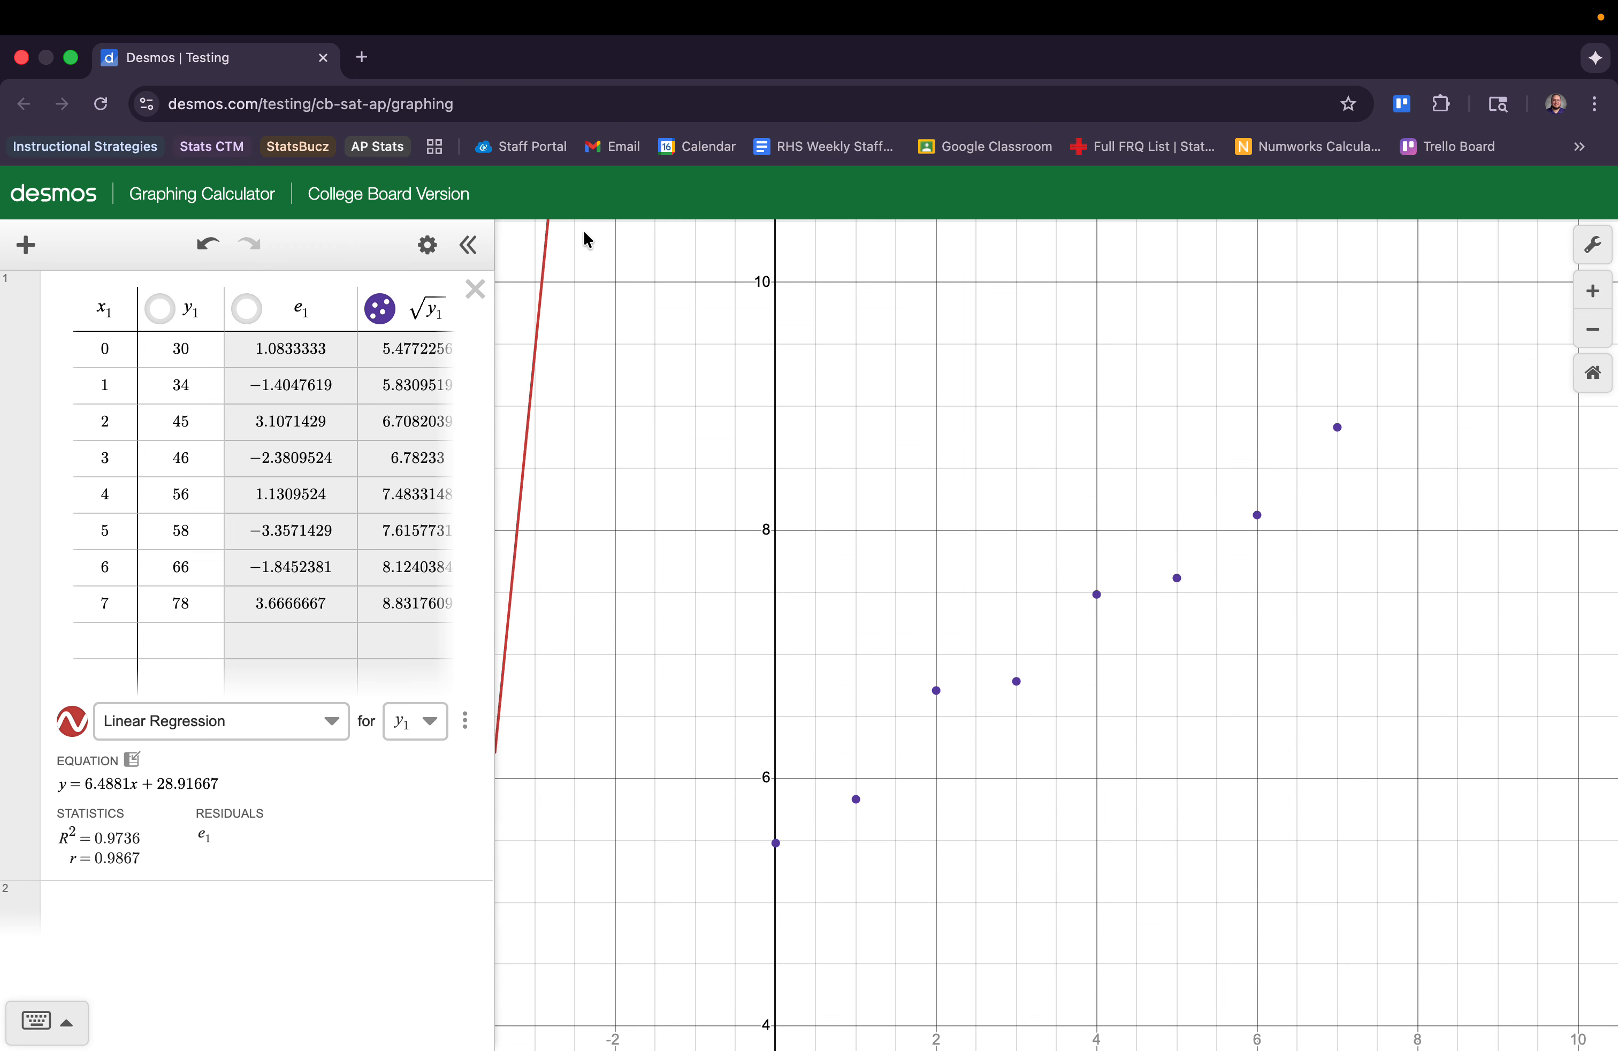
pyautogui.click(70, 725)
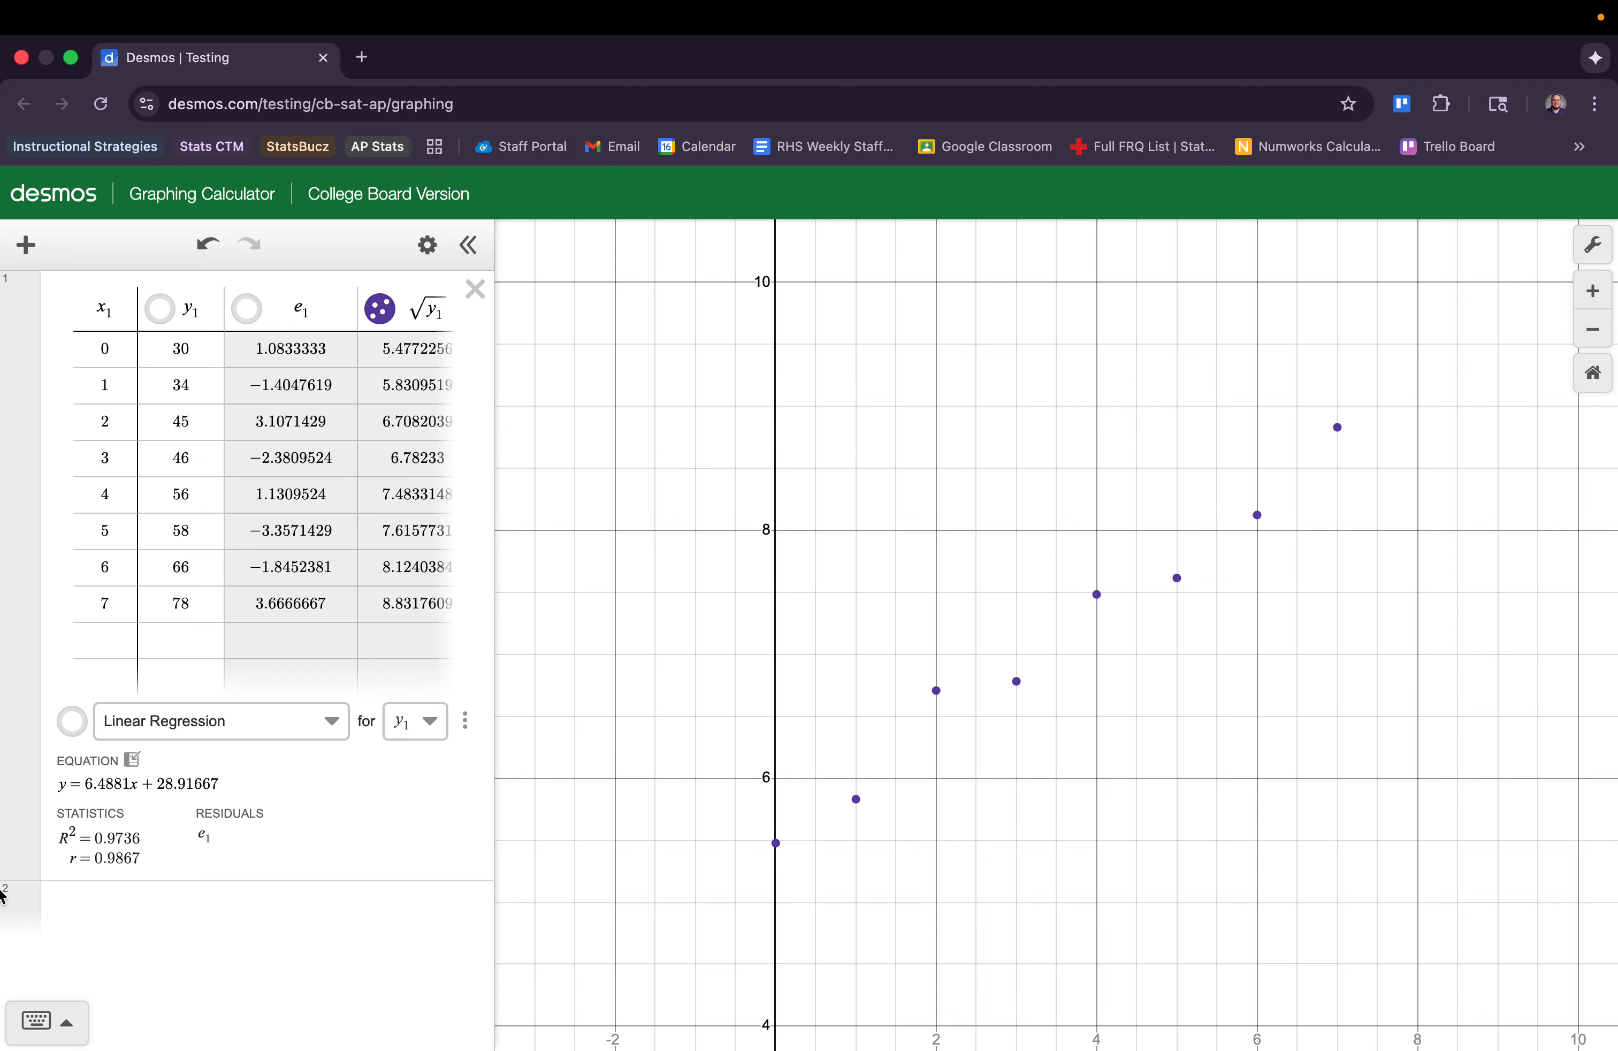
# Examine the scatterplot of √y₁ against x₁ for its overall pattern.
pyautogui.click(724, 844)
pyautogui.moveTo(723, 842); pyautogui.dragTo(981, 758)
pyautogui.click(13, 865)
pyautogui.scroll(-5, 971, 867)
pyautogui.scroll(4, 971, 868)
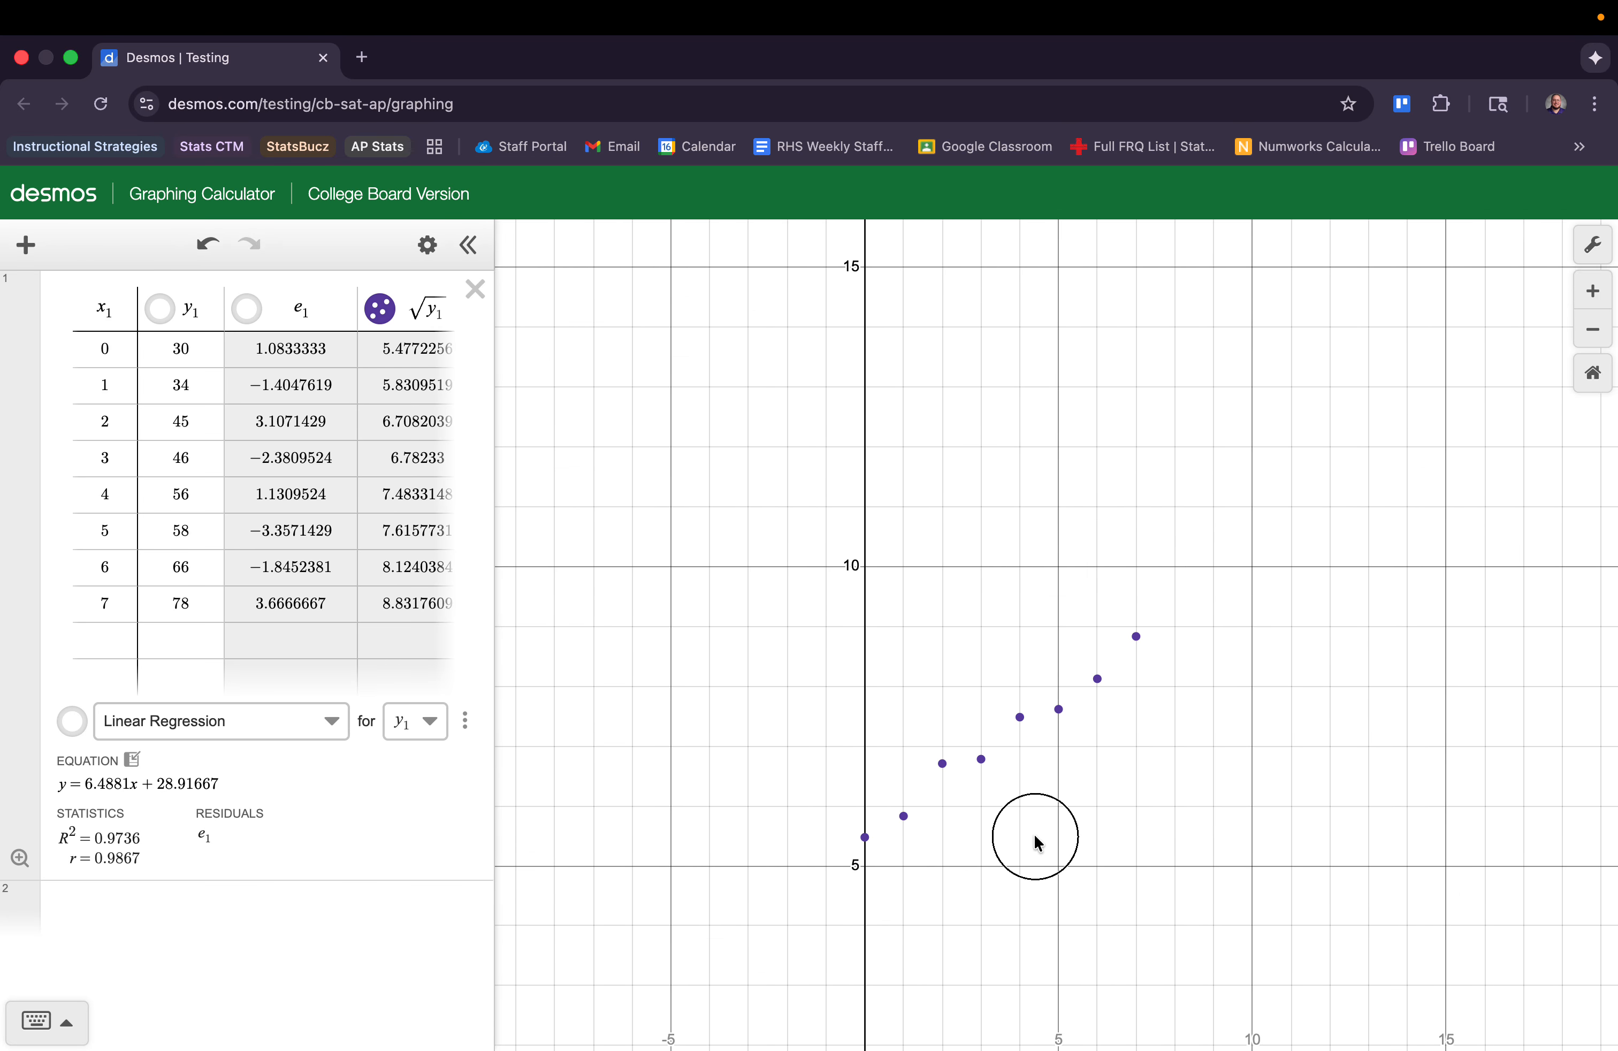
pyautogui.moveTo(1037, 837); pyautogui.dragTo(976, 661)
pyautogui.scroll(-3, 899, 669)
pyautogui.scroll(5, 899, 669)
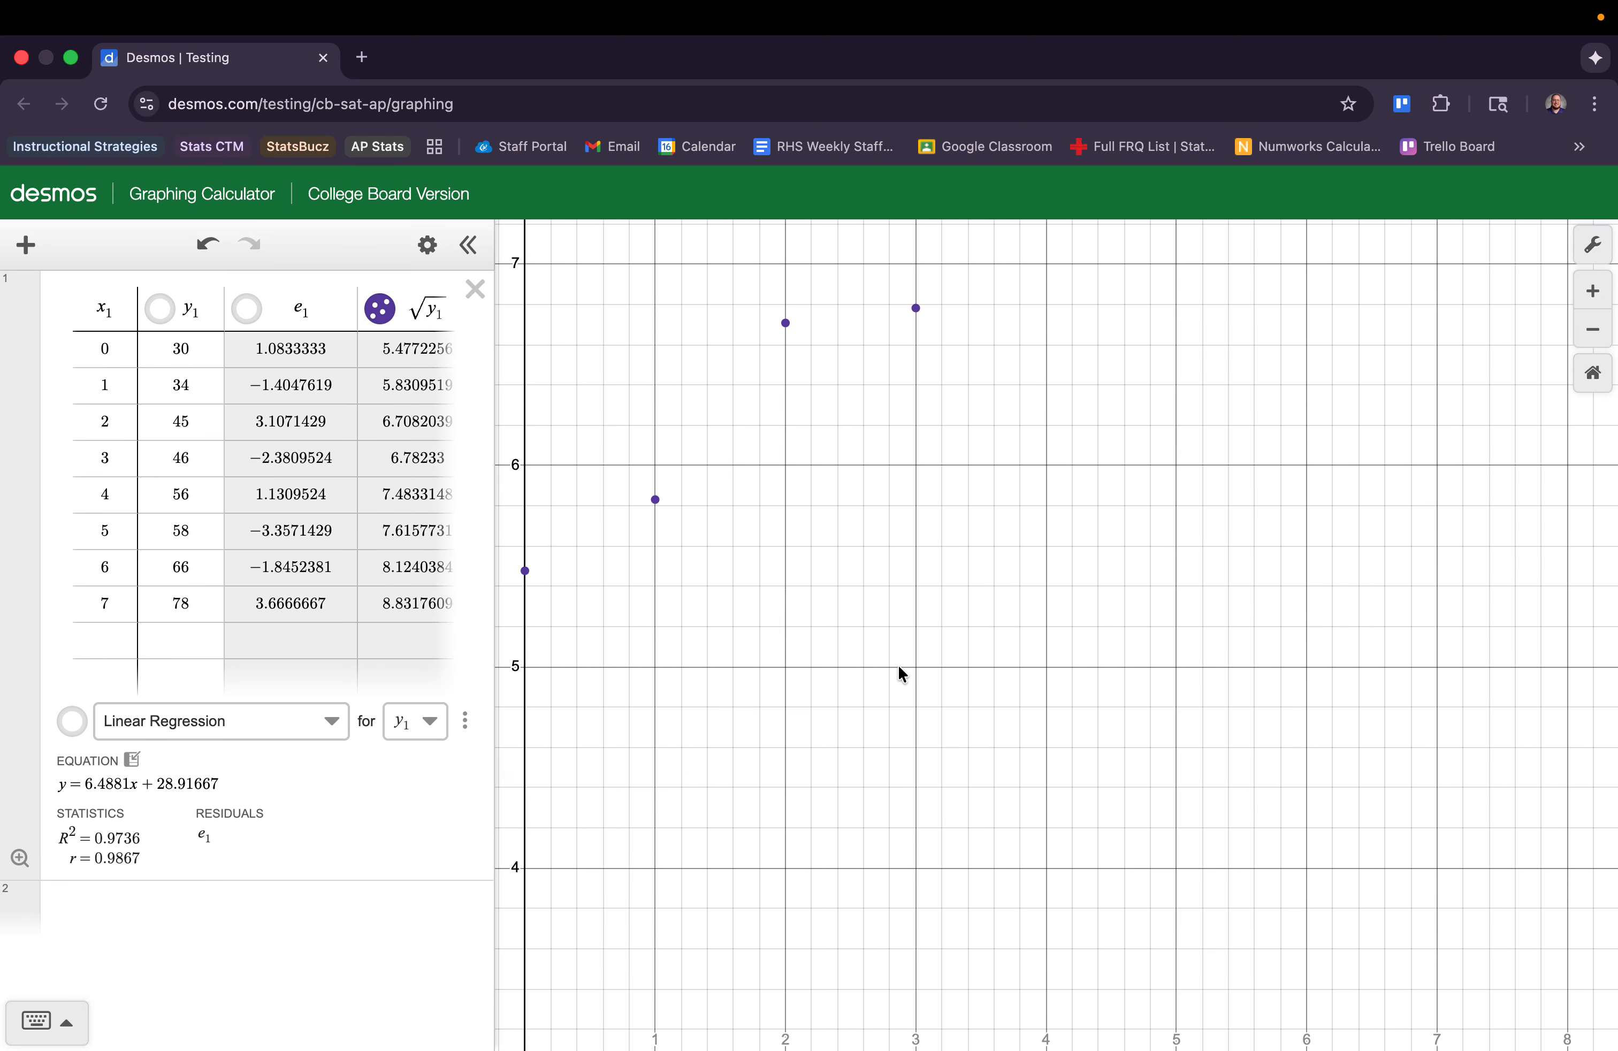
pyautogui.scroll(-4, 899, 669)
pyautogui.scroll(4, 898, 666)
pyautogui.scroll(-2, 898, 666)
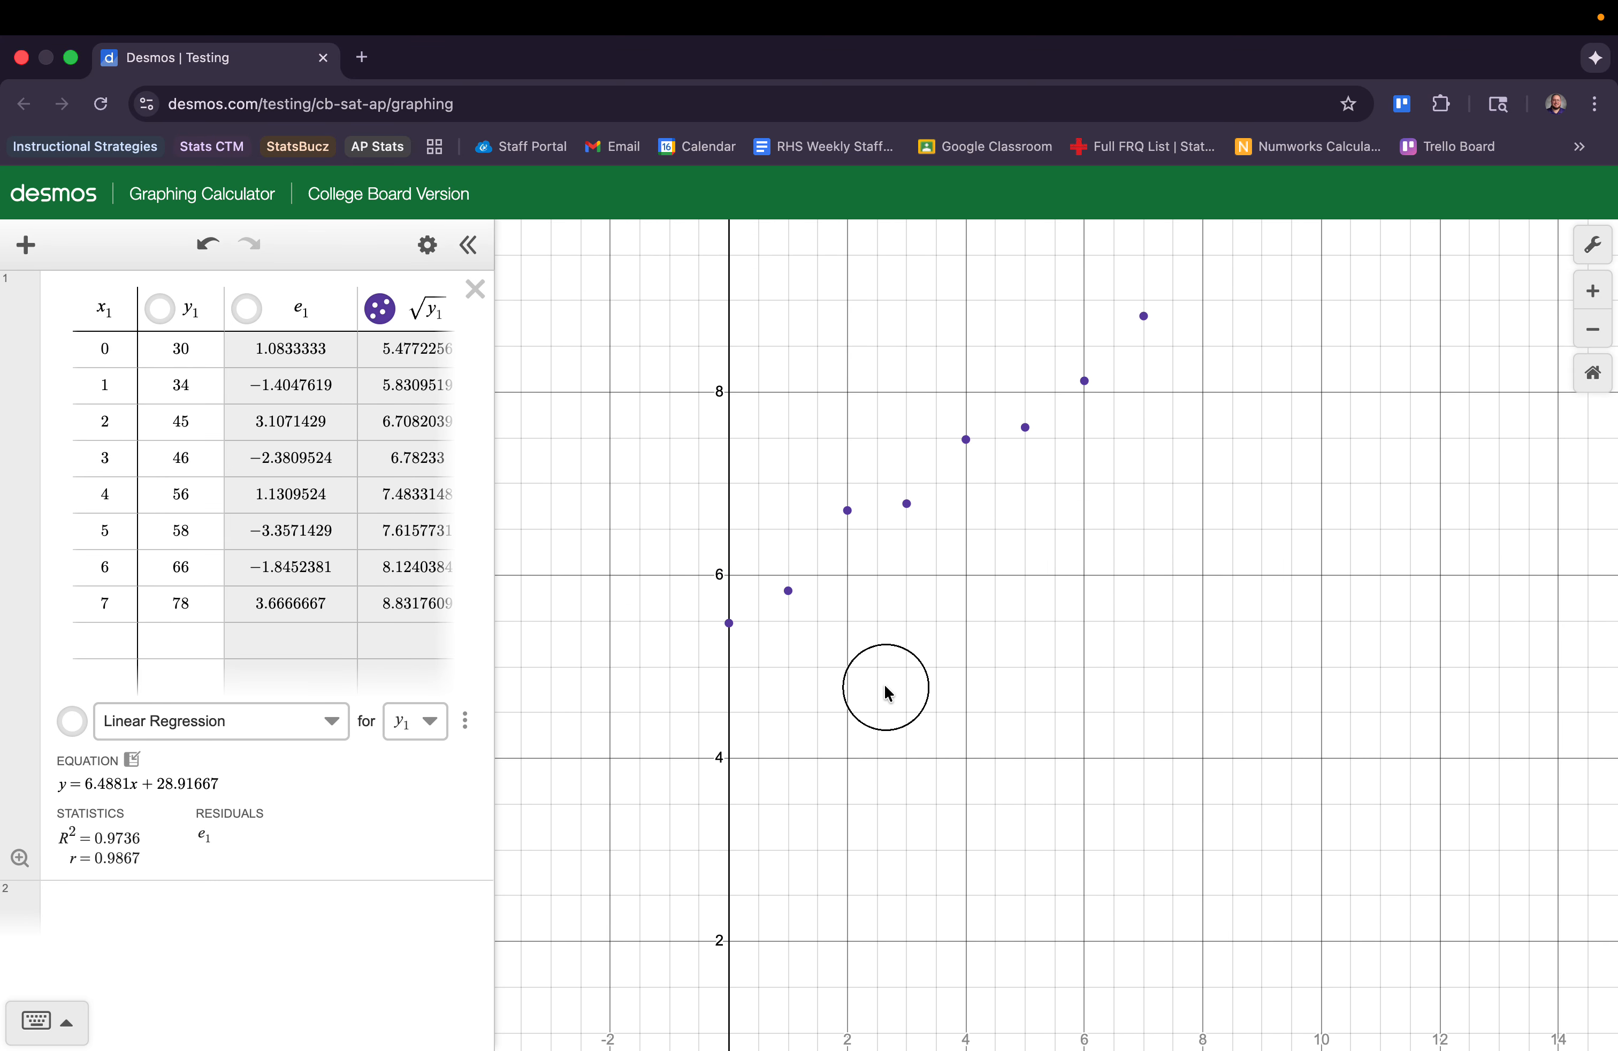
pyautogui.moveTo(883, 686); pyautogui.dragTo(834, 606)
pyautogui.scroll(3, 833, 603)
pyautogui.scroll(-4, 832, 603)
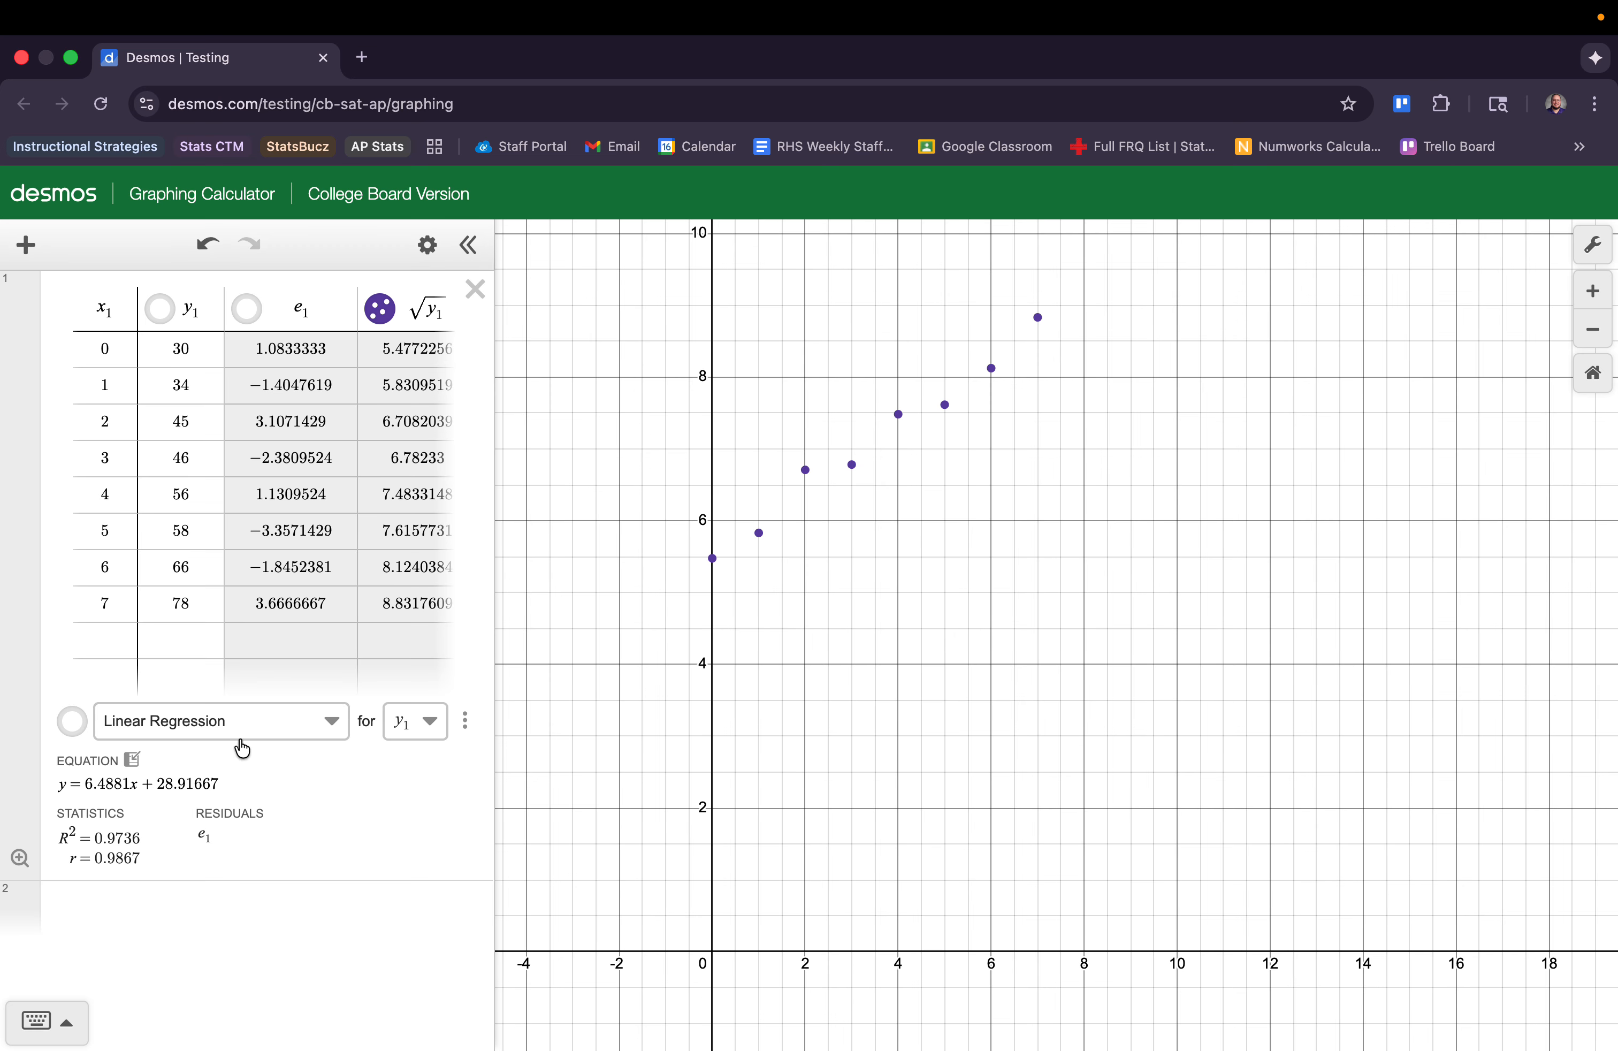
# Fit the linear regression to √y₁ instead of y₁ and show its line on the graph.
pyautogui.click(429, 722)
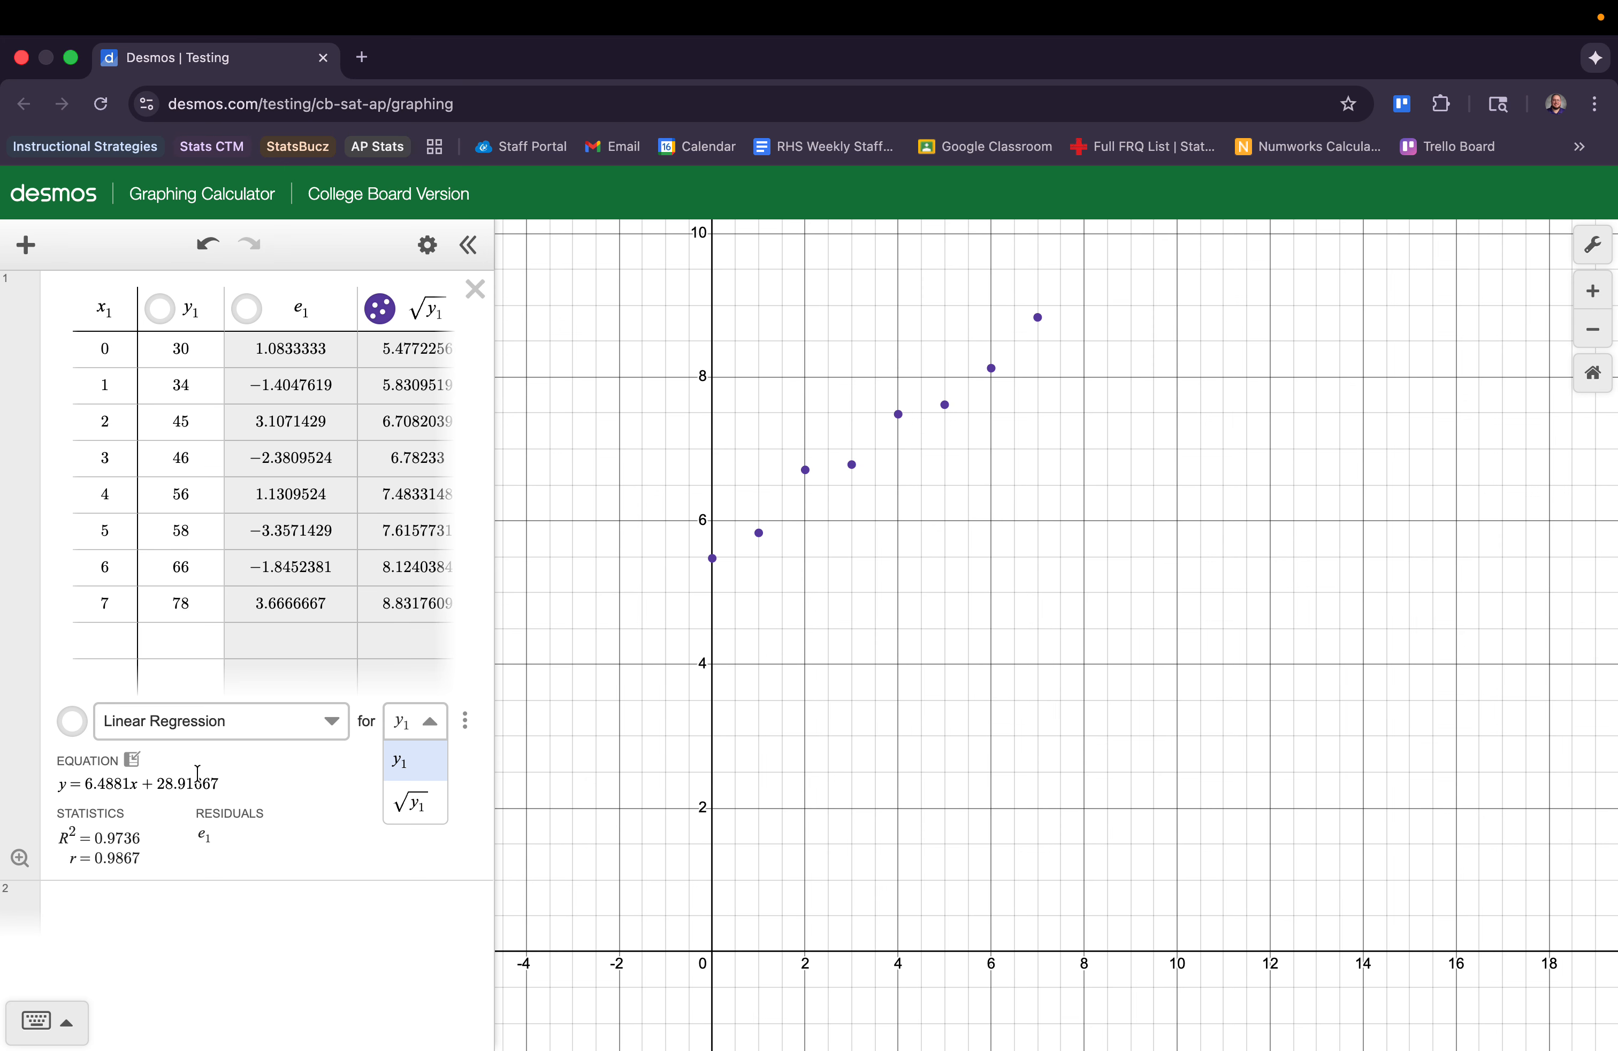
pyautogui.click(415, 802)
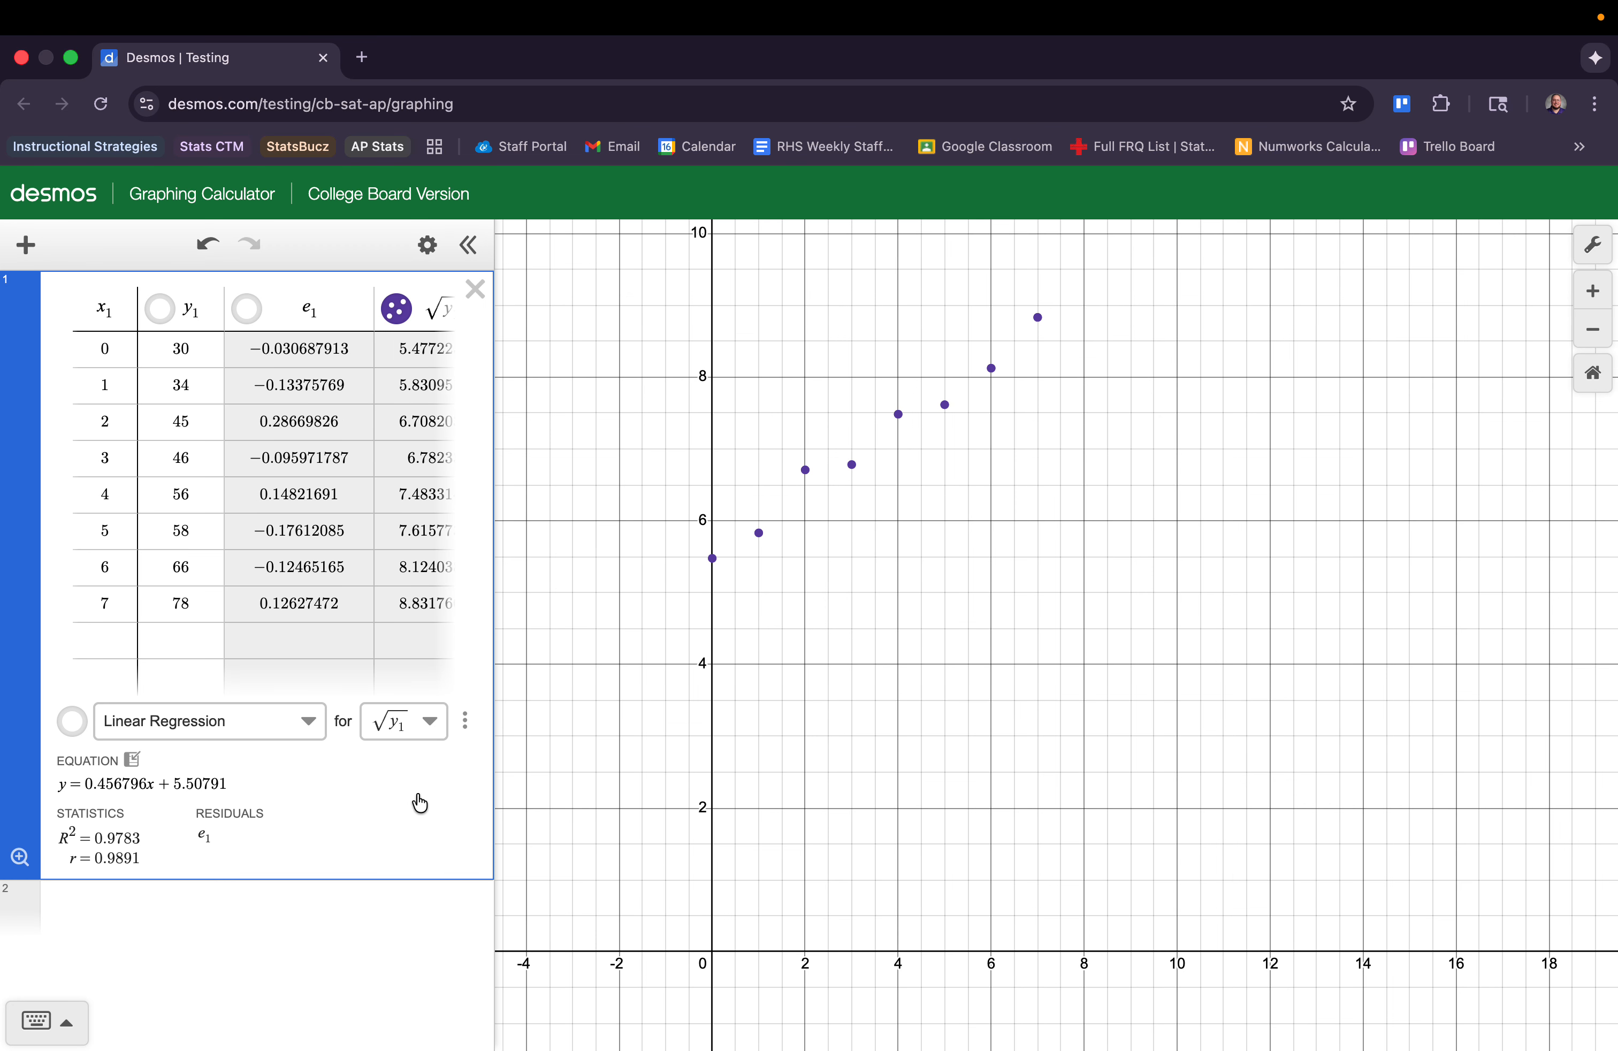
pyautogui.click(71, 723)
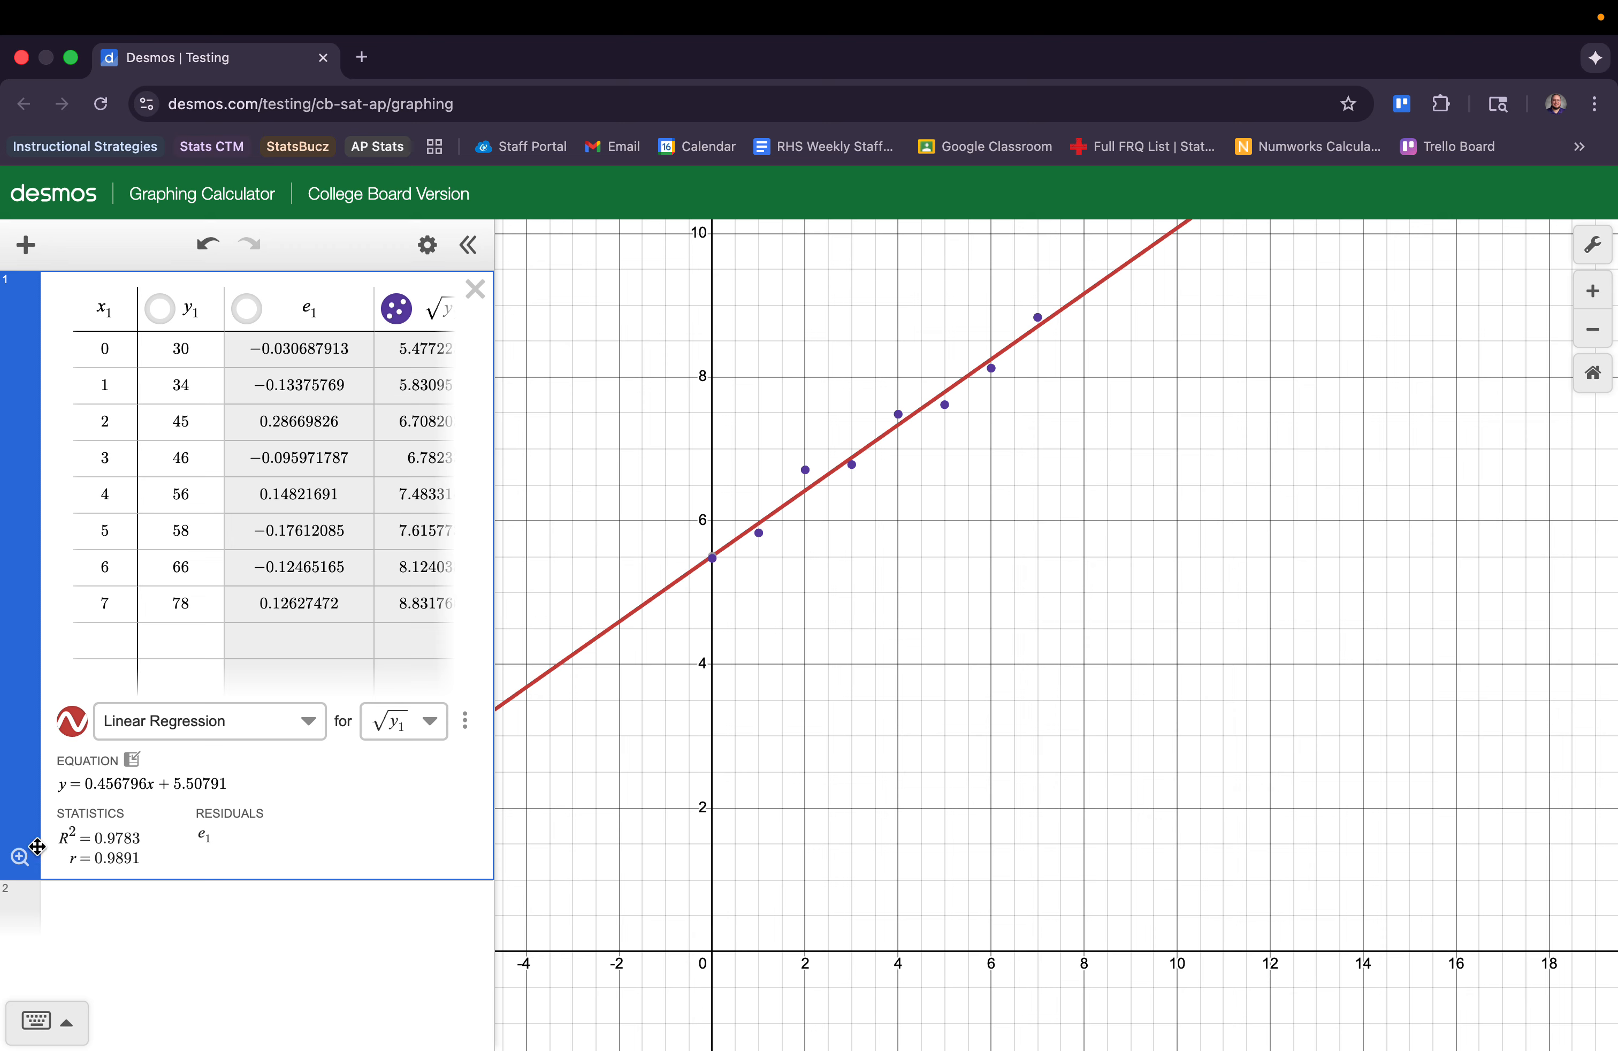
pyautogui.click(19, 855)
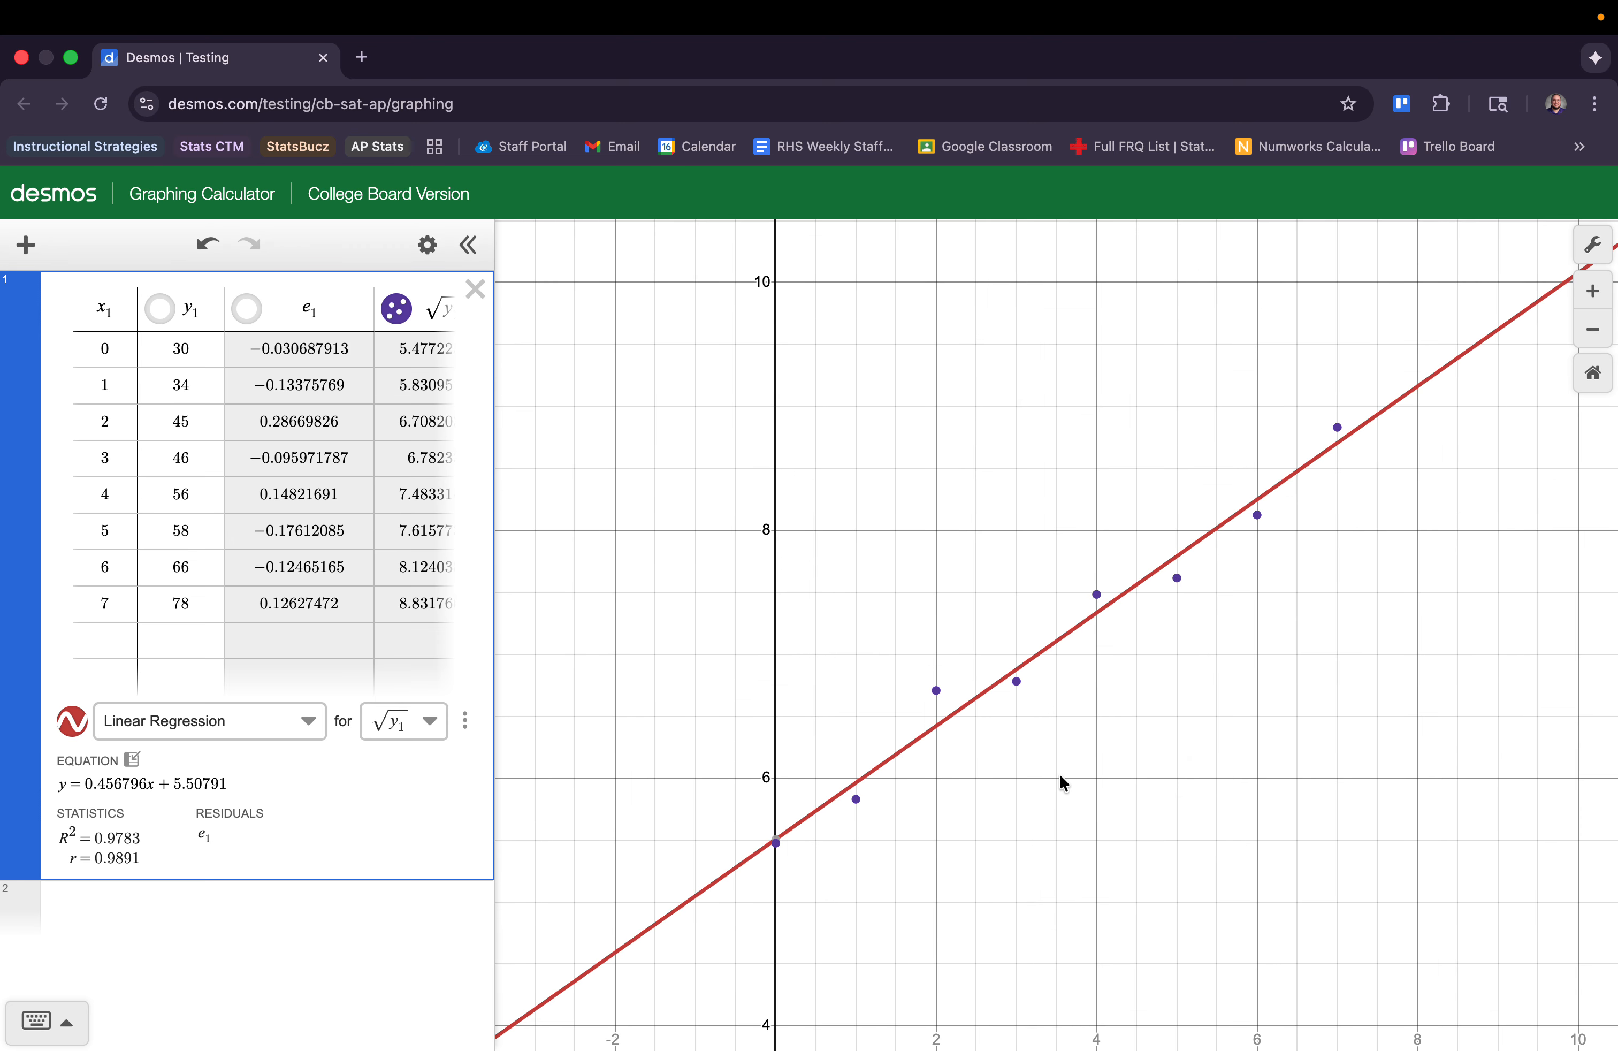
pyautogui.moveTo(1060, 776); pyautogui.dragTo(988, 562)
pyautogui.scroll(5, 988, 562)
pyautogui.scroll(-6, 988, 562)
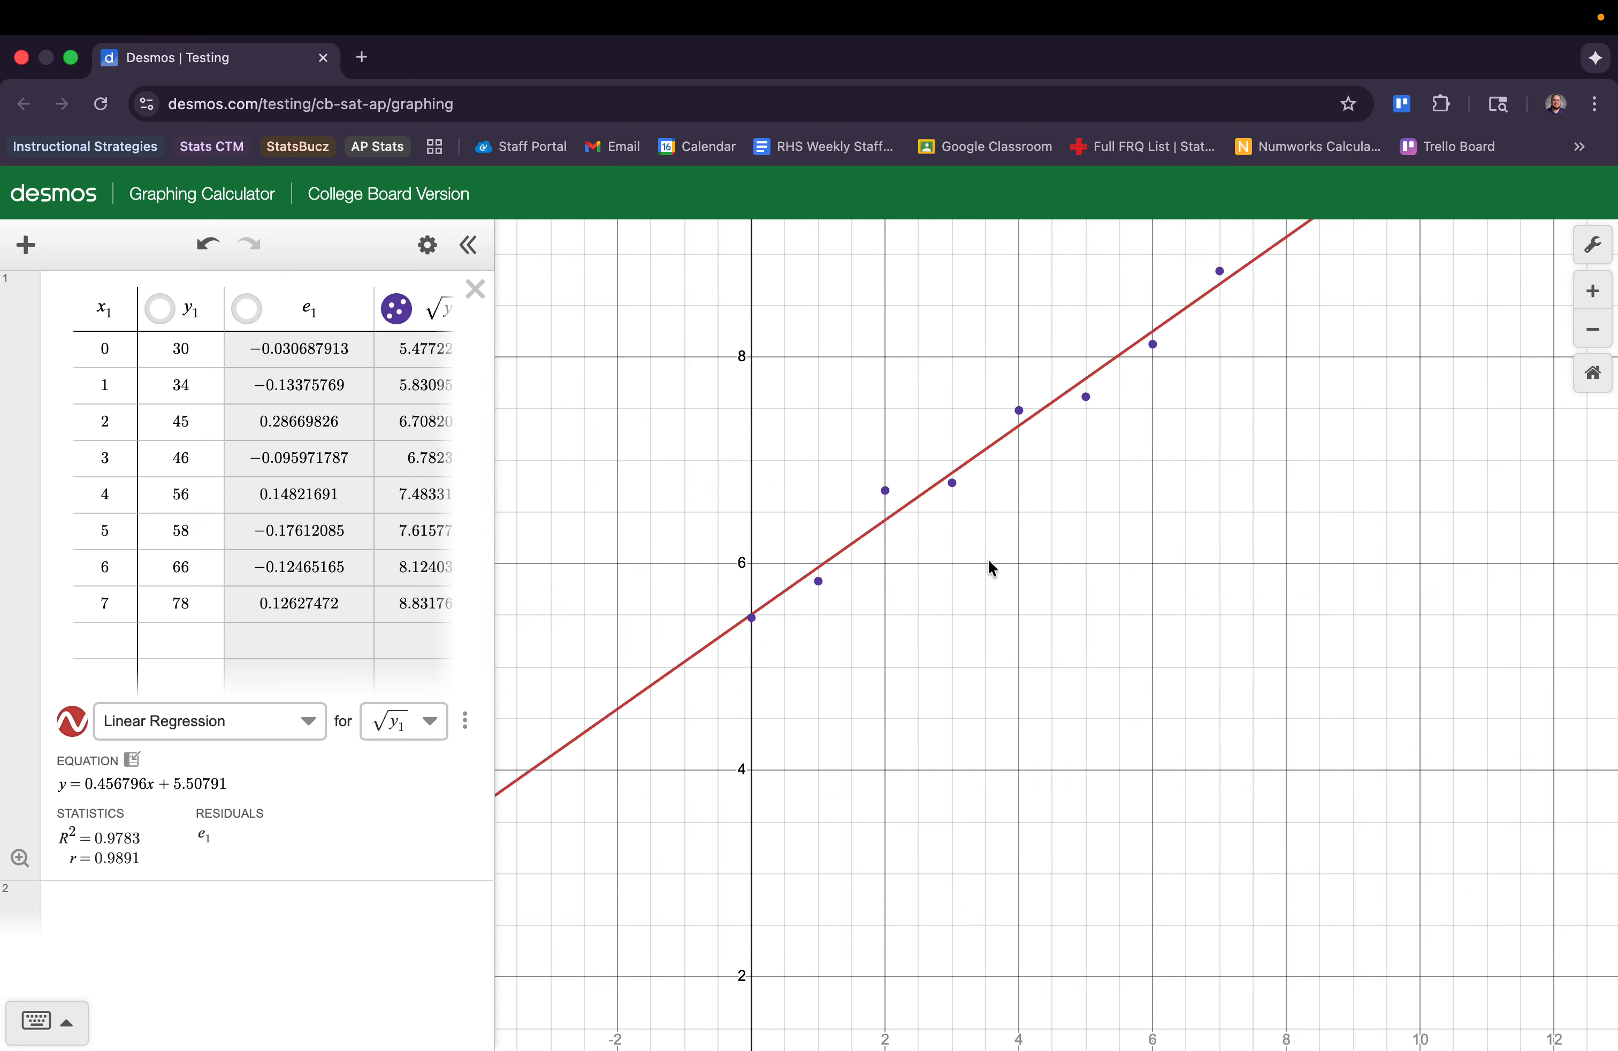
pyautogui.scroll(-5, 988, 561)
pyautogui.scroll(5, 987, 557)
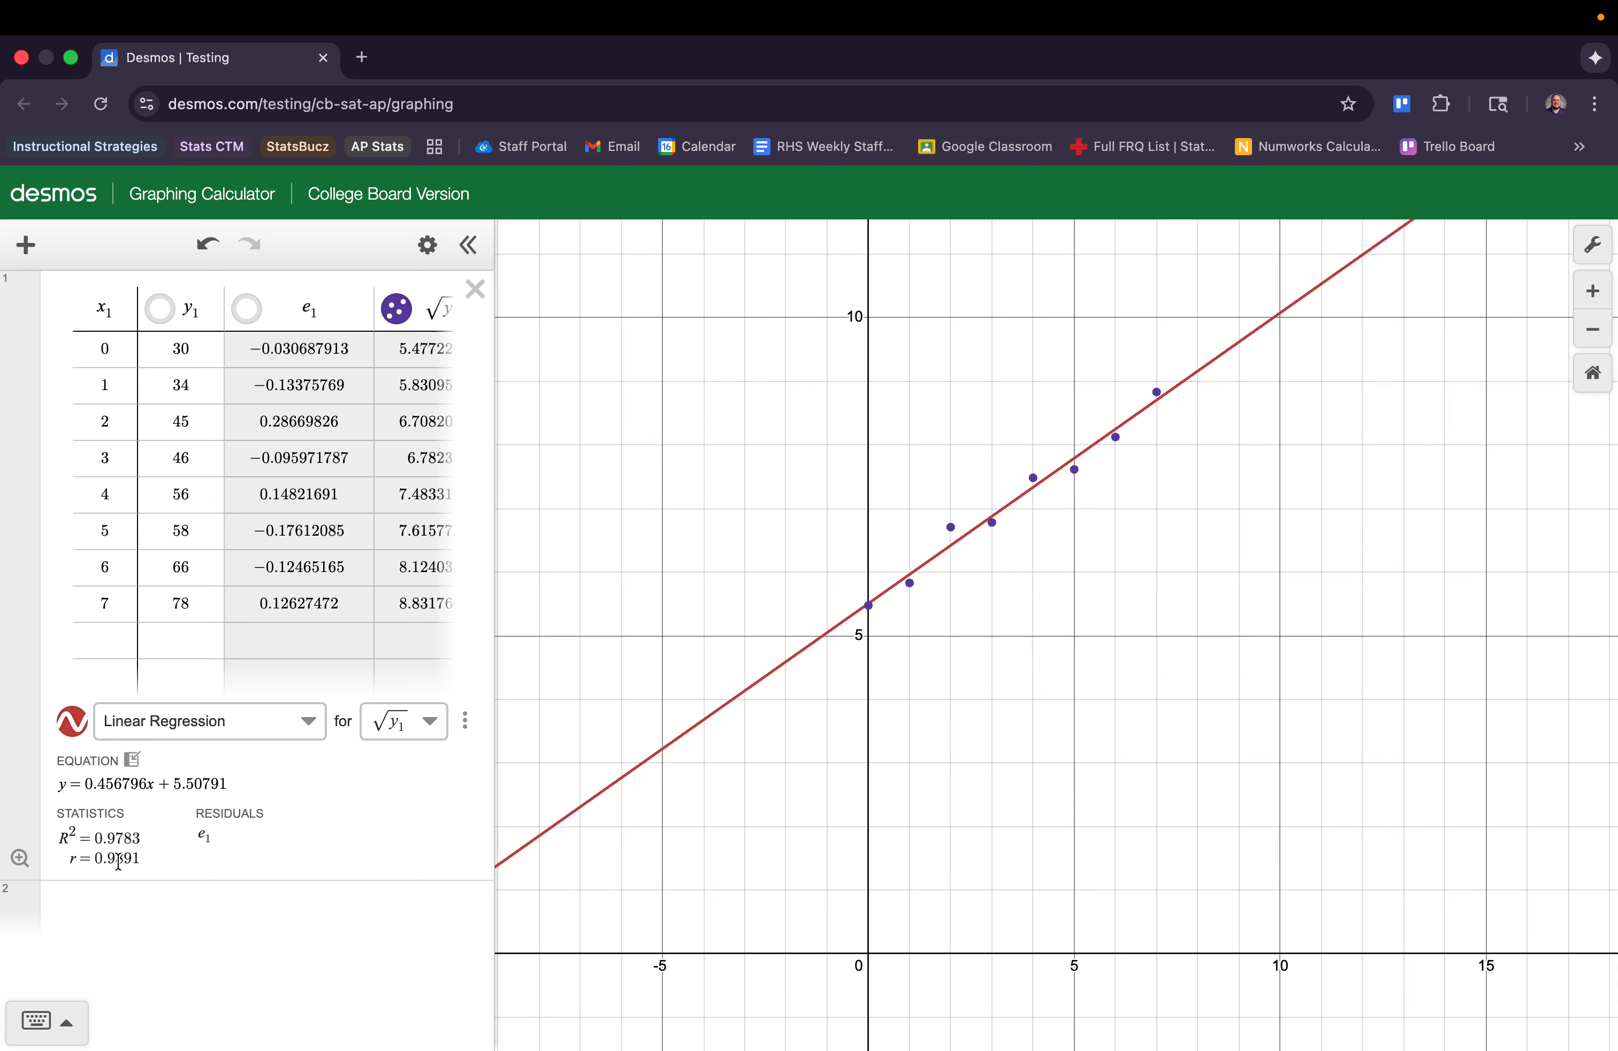
# Compare the equation, R², r and residuals of the linear regression for y₁ with those for √y₁, ending on √y₁.
pyautogui.click(383, 736)
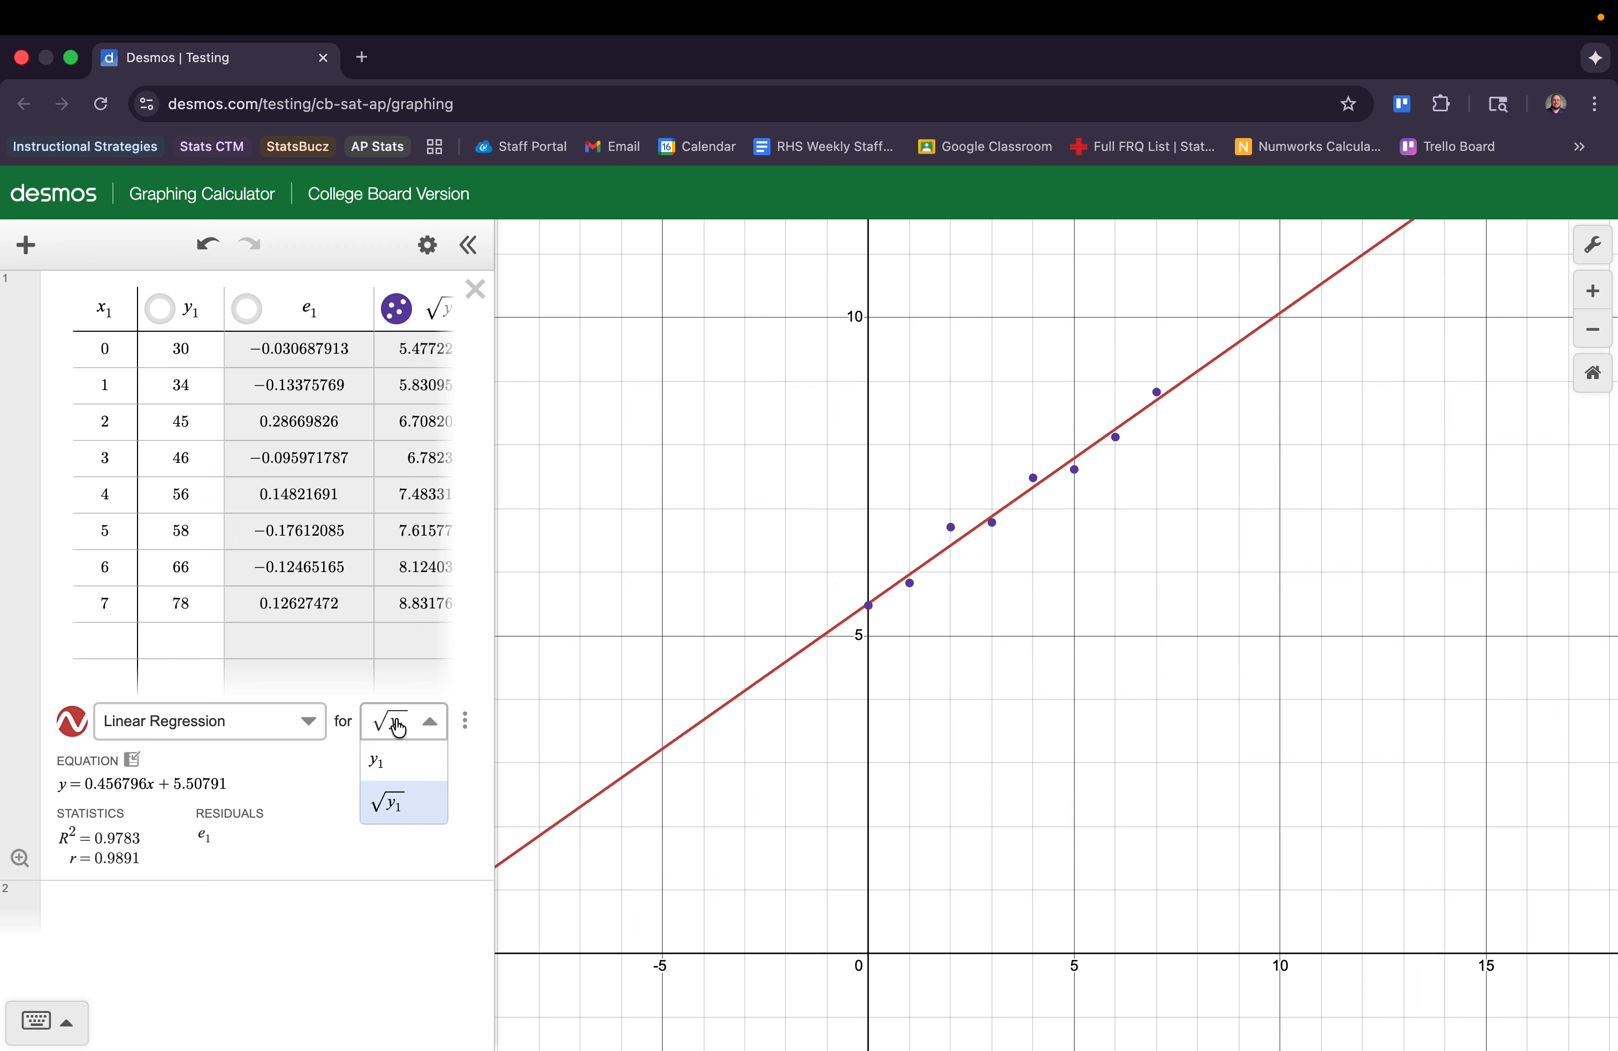
pyautogui.click(391, 756)
pyautogui.click(401, 725)
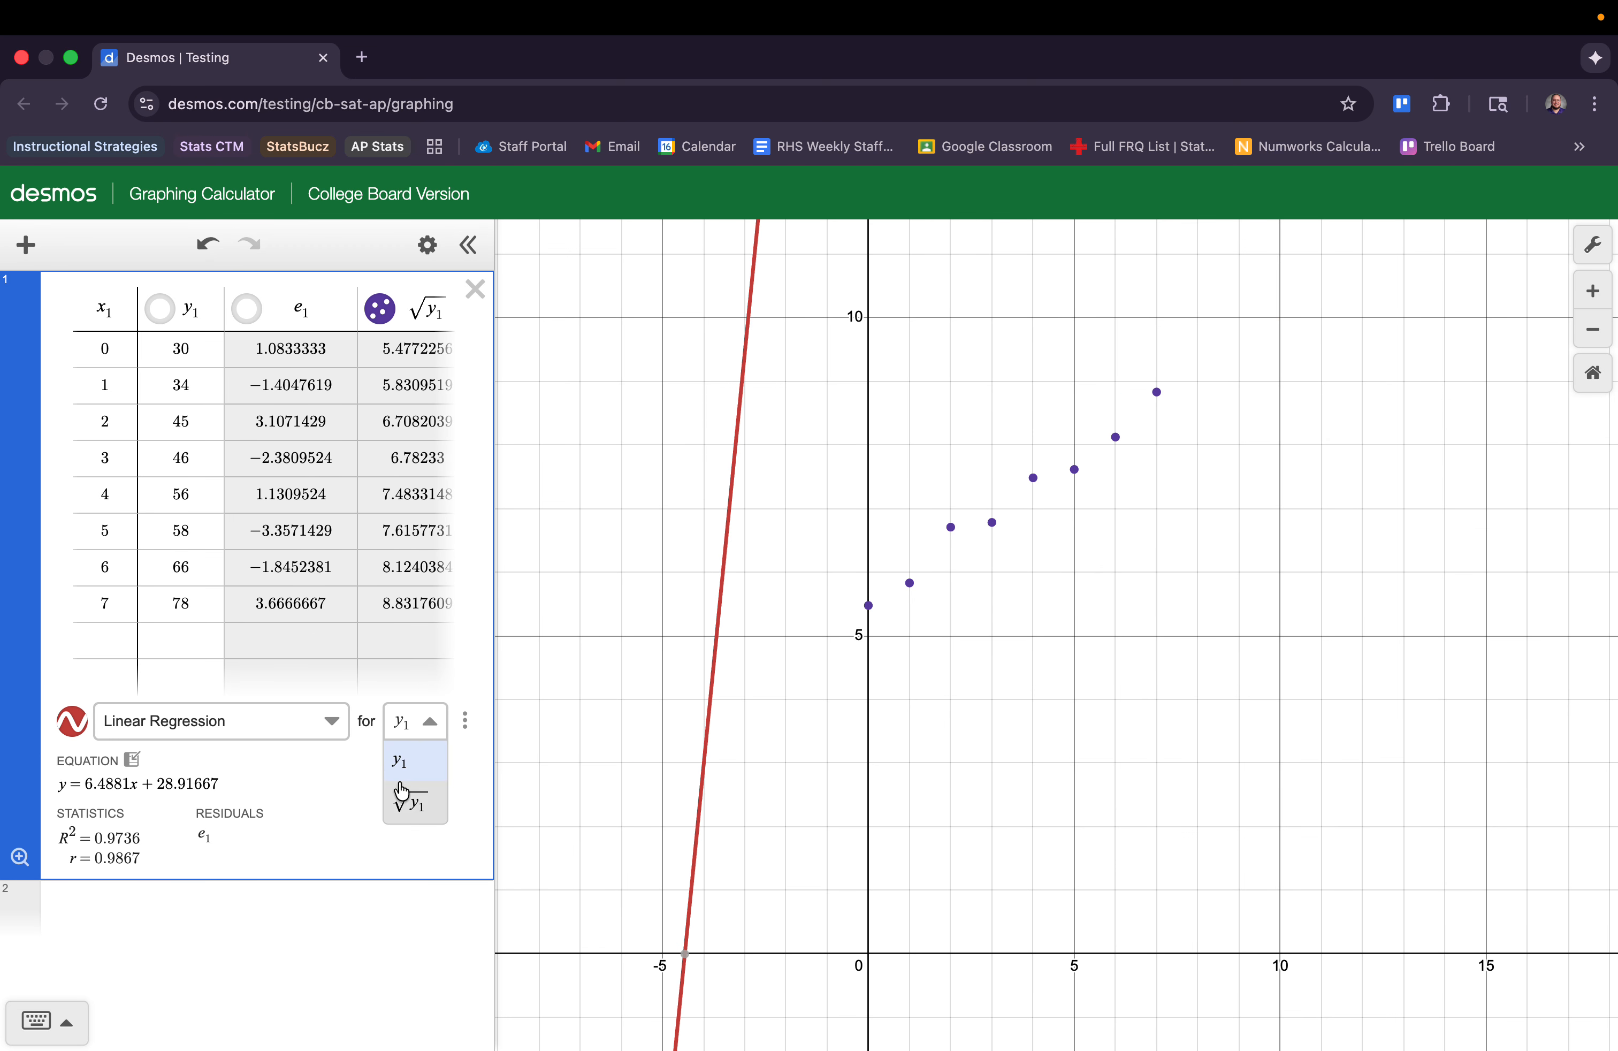
pyautogui.click(406, 800)
pyautogui.click(399, 724)
pyautogui.click(403, 771)
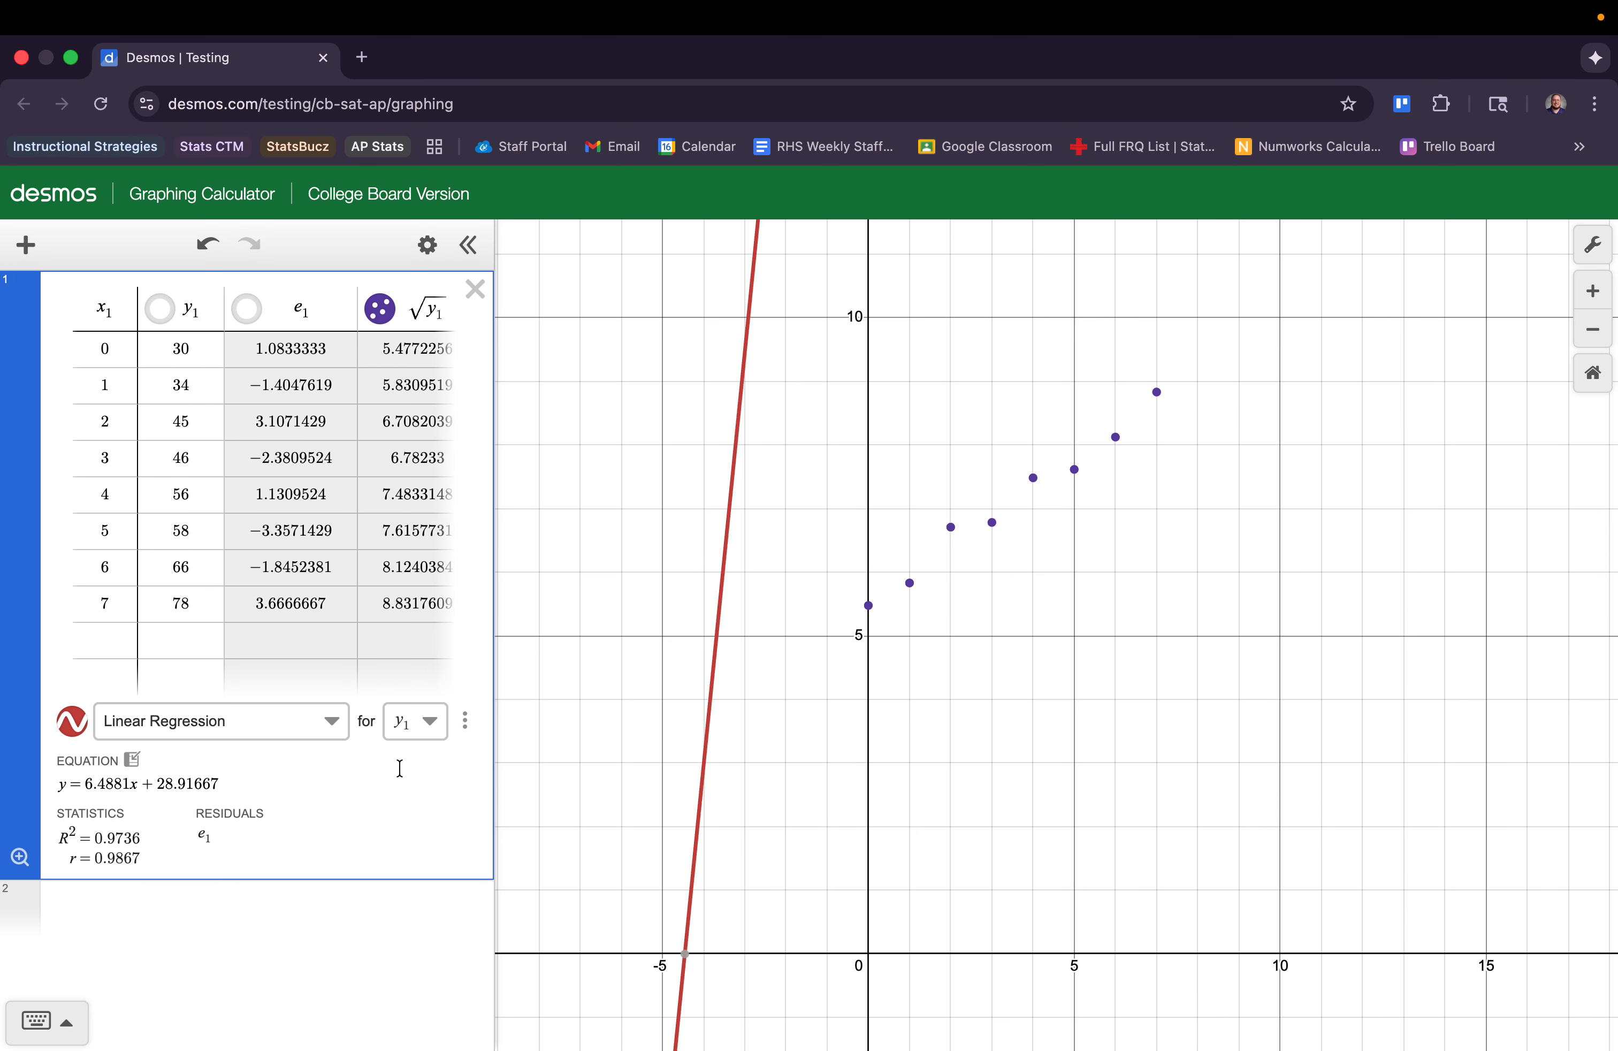
pyautogui.click(402, 731)
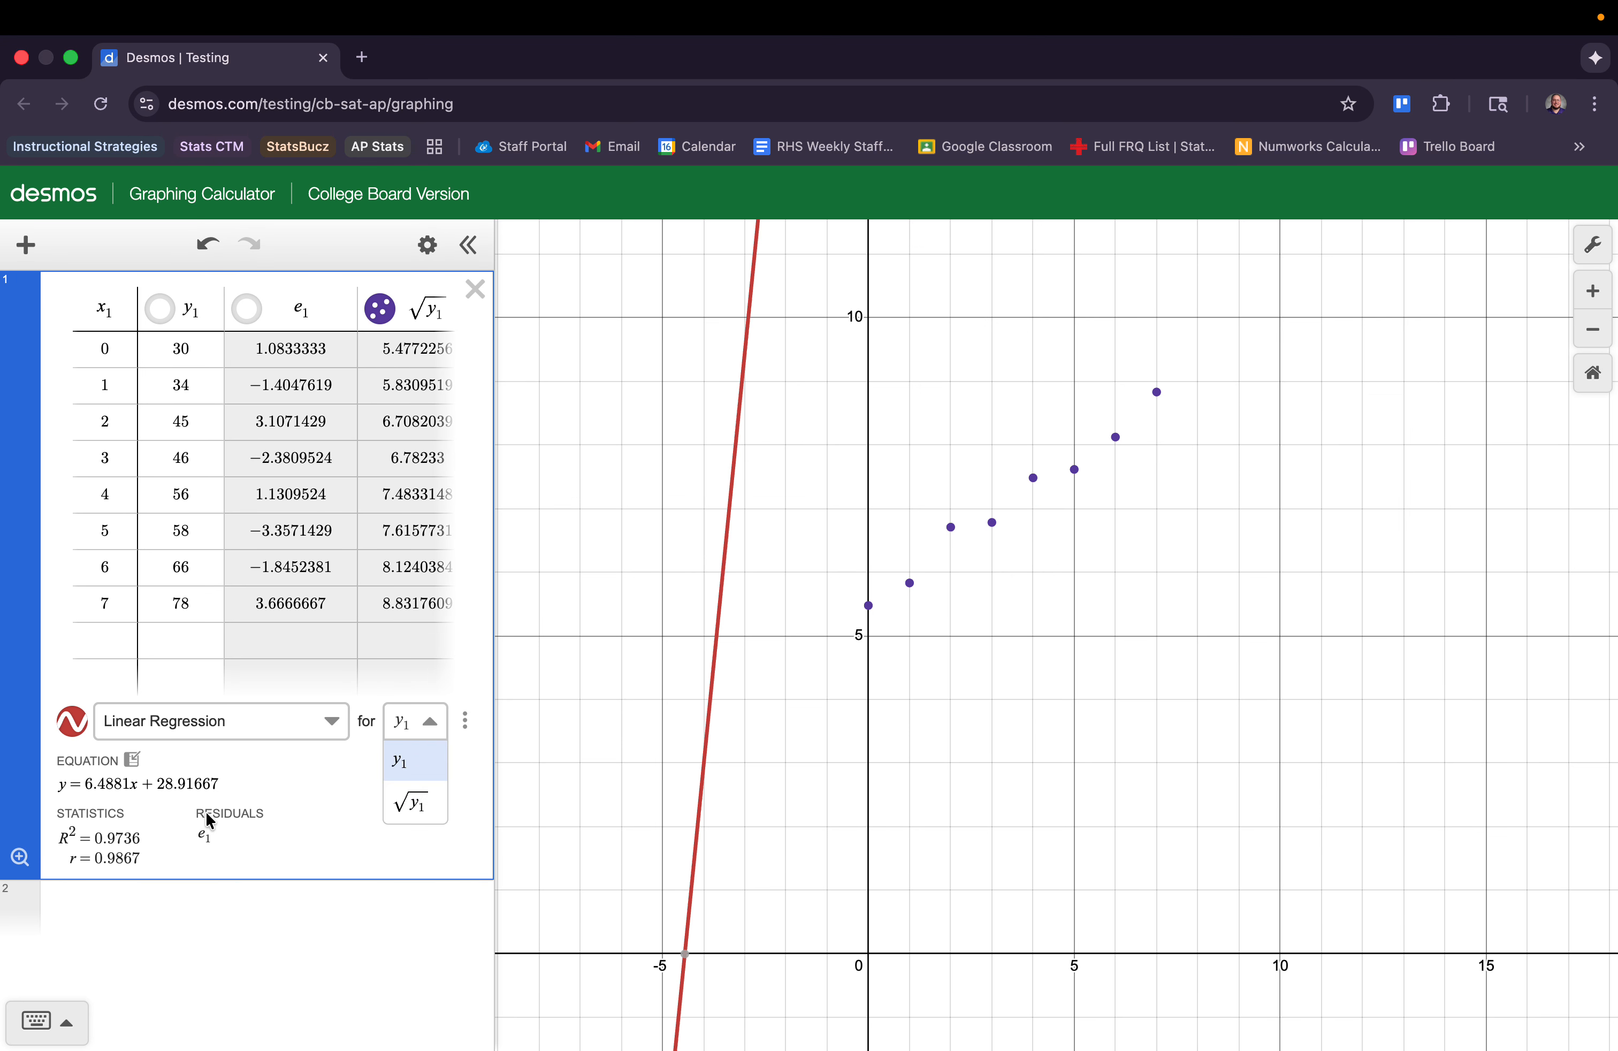
pyautogui.click(407, 800)
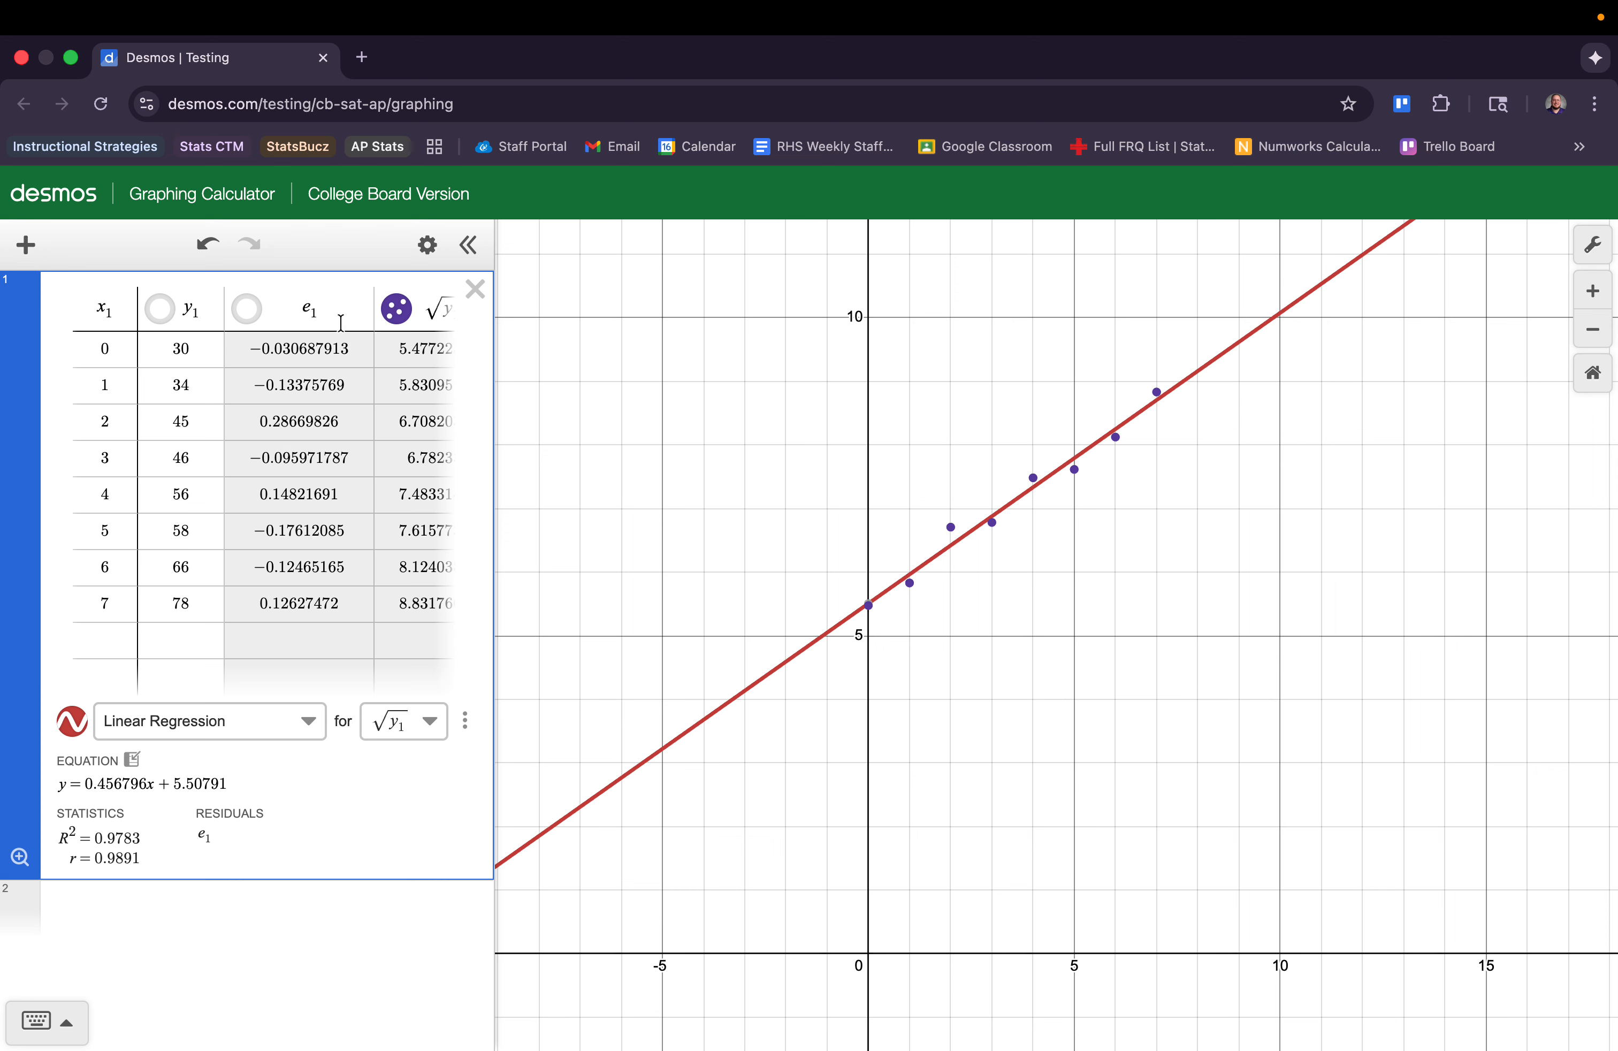
pyautogui.click(395, 725)
pyautogui.click(394, 762)
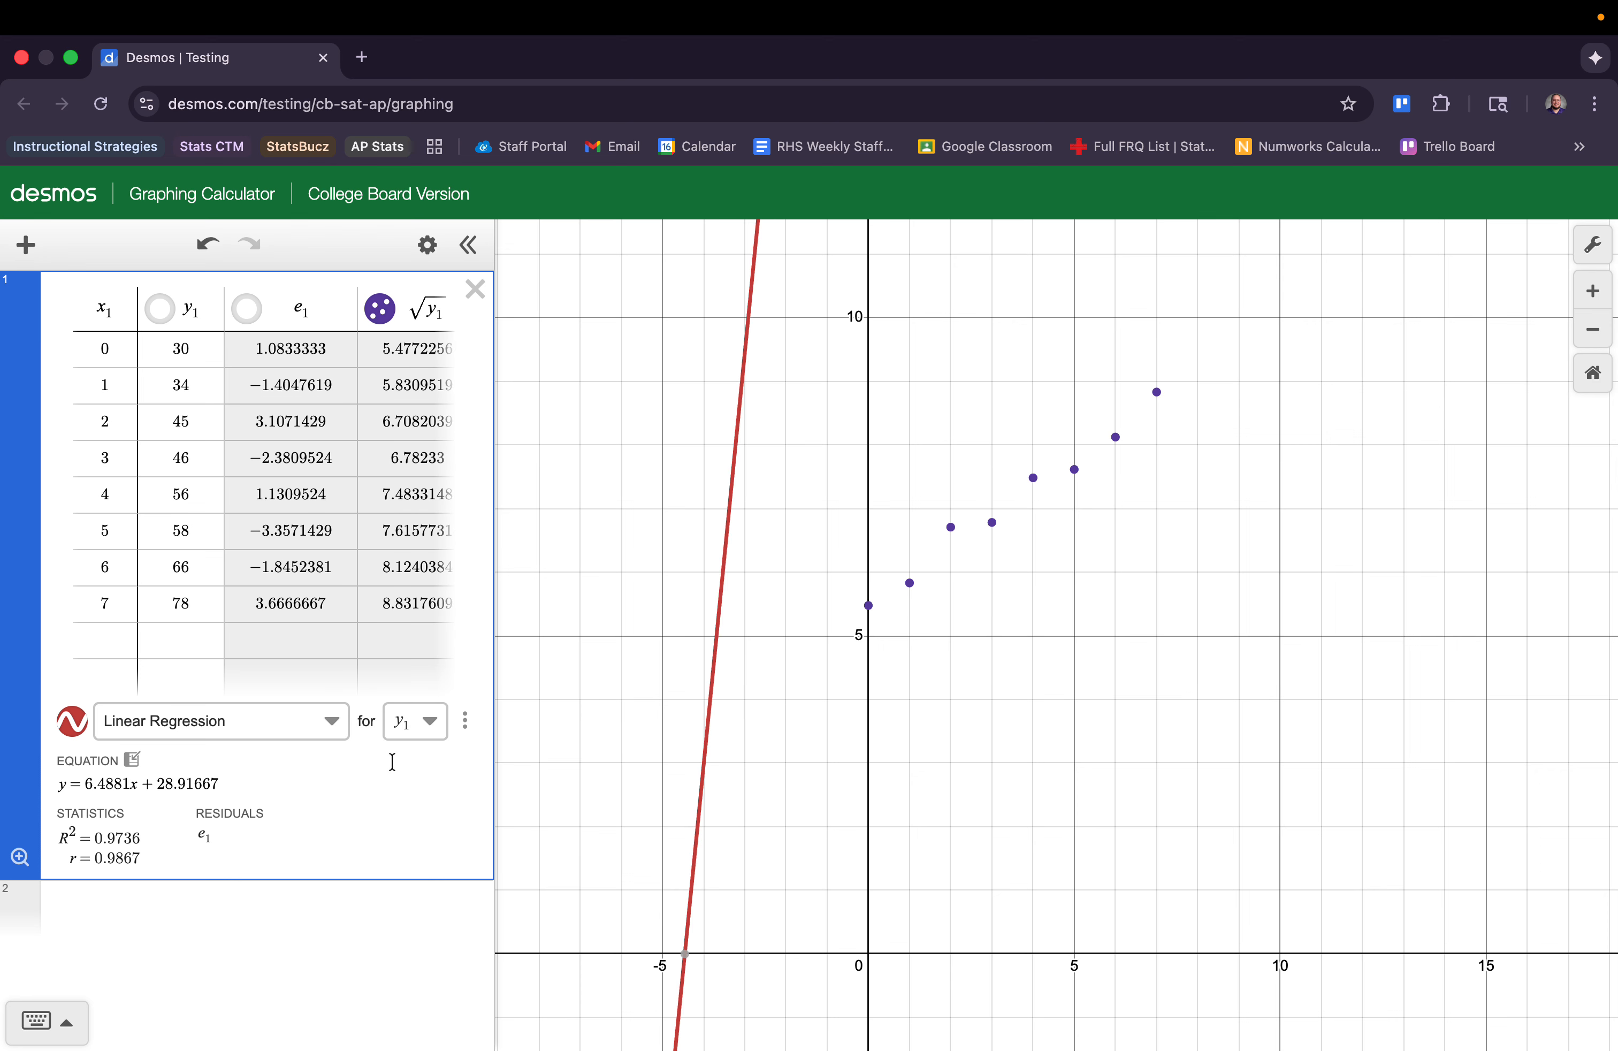
pyautogui.click(411, 737)
pyautogui.click(405, 800)
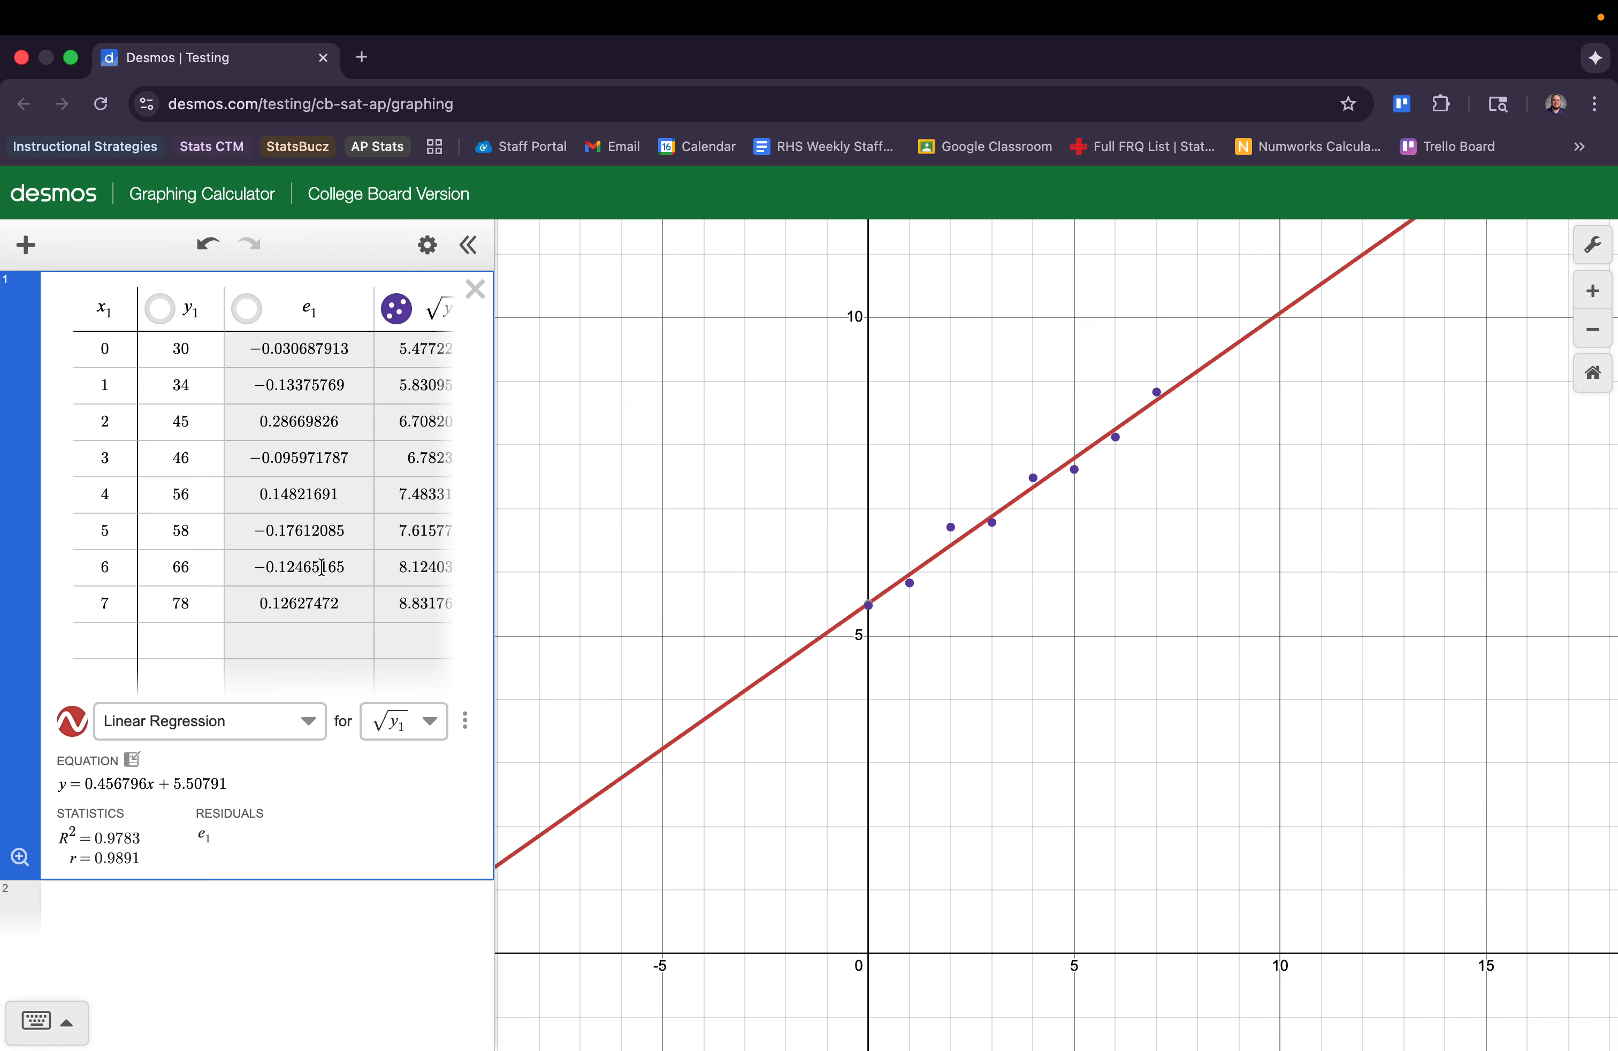
# Enter the regression equation for the transformed data as a new expression, y = 5.50791 + 0.456796x.
pyautogui.moveTo(236, 785); pyautogui.dragTo(58, 785)
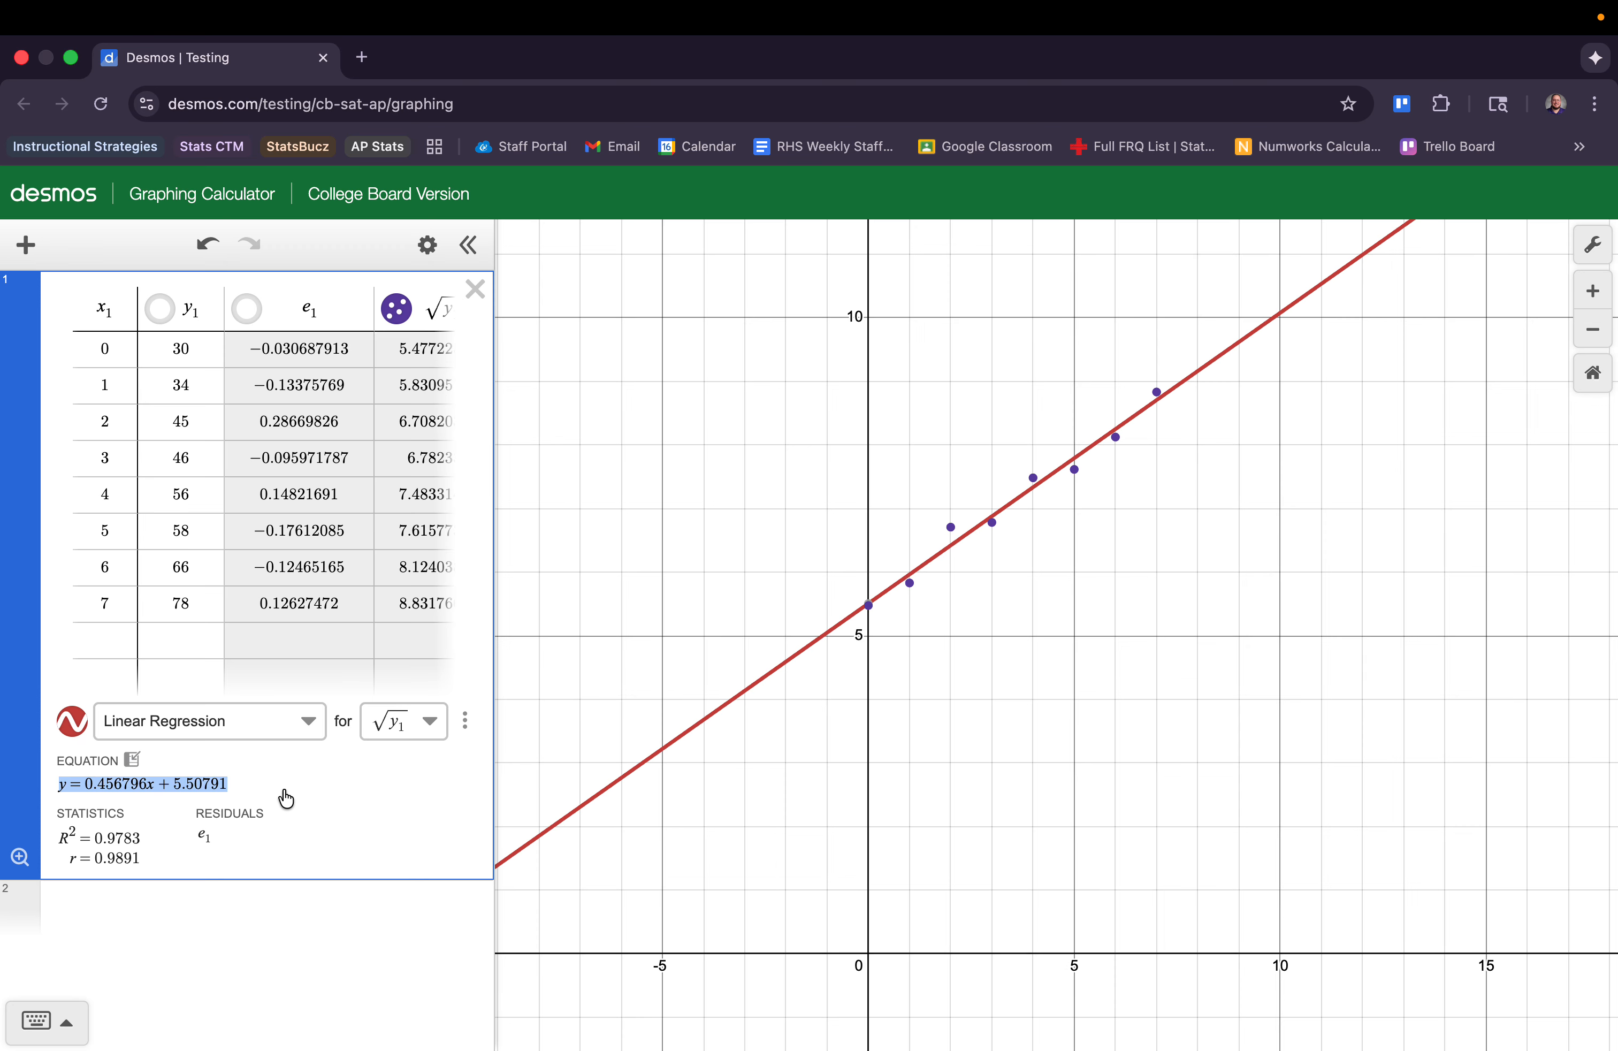
pyautogui.click(131, 908)
pyautogui.write('y')
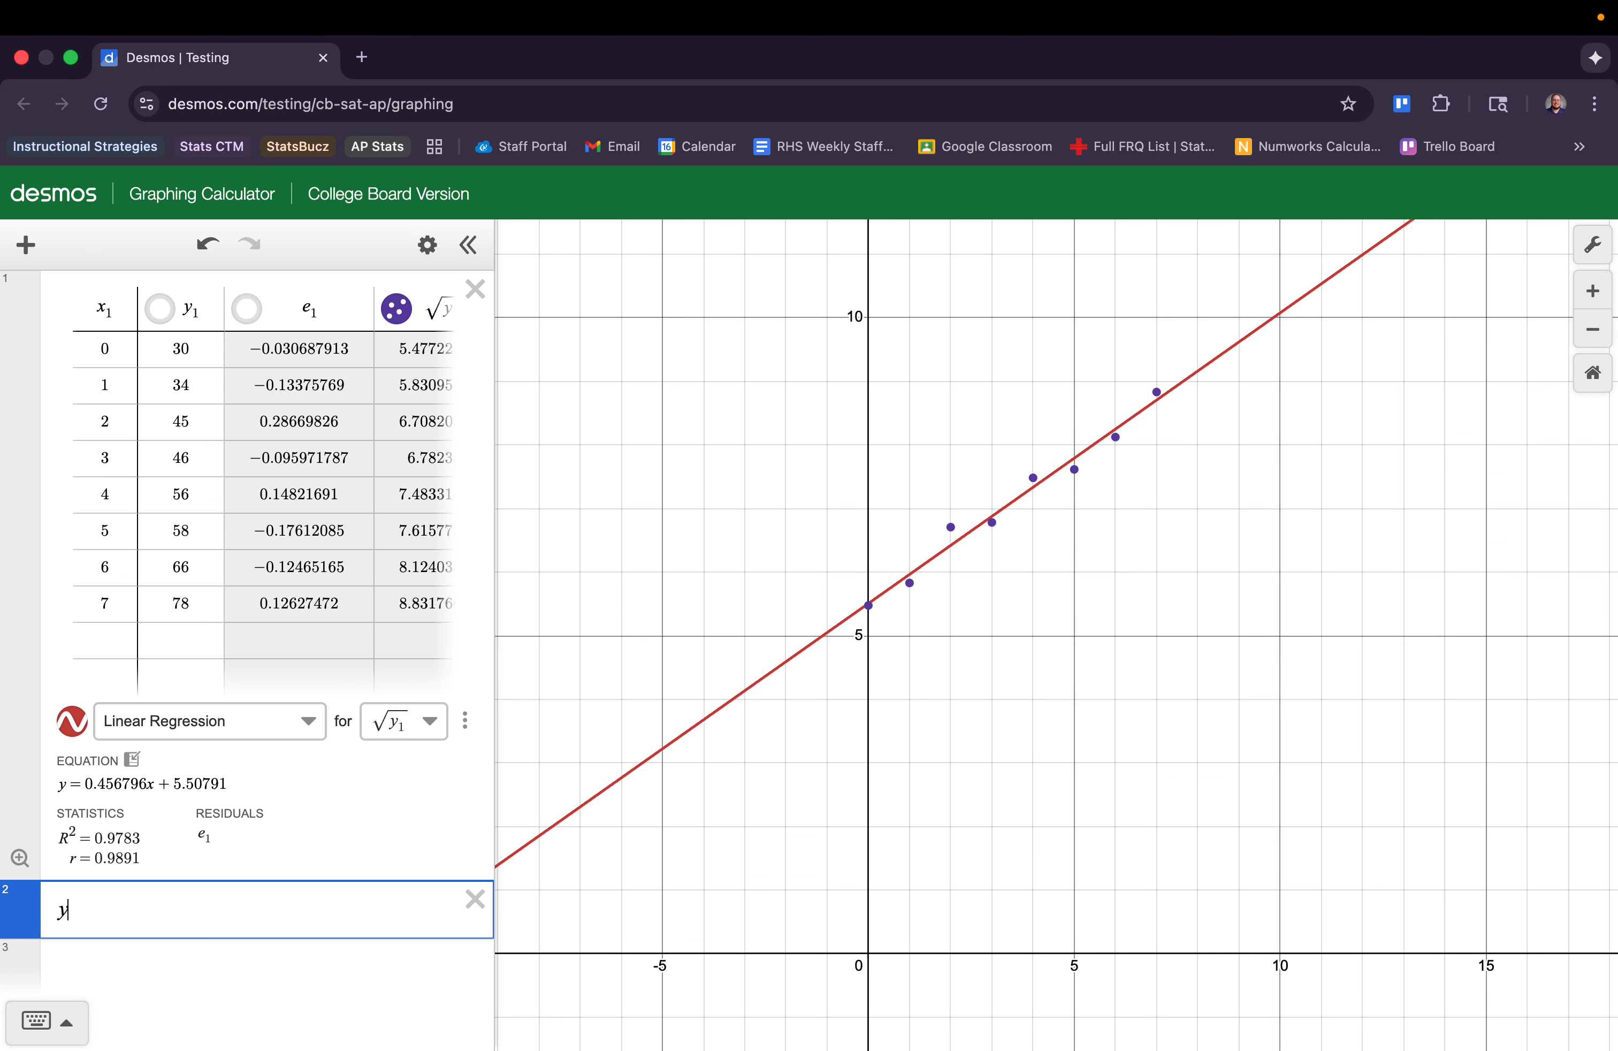
pyautogui.write('=5.5')
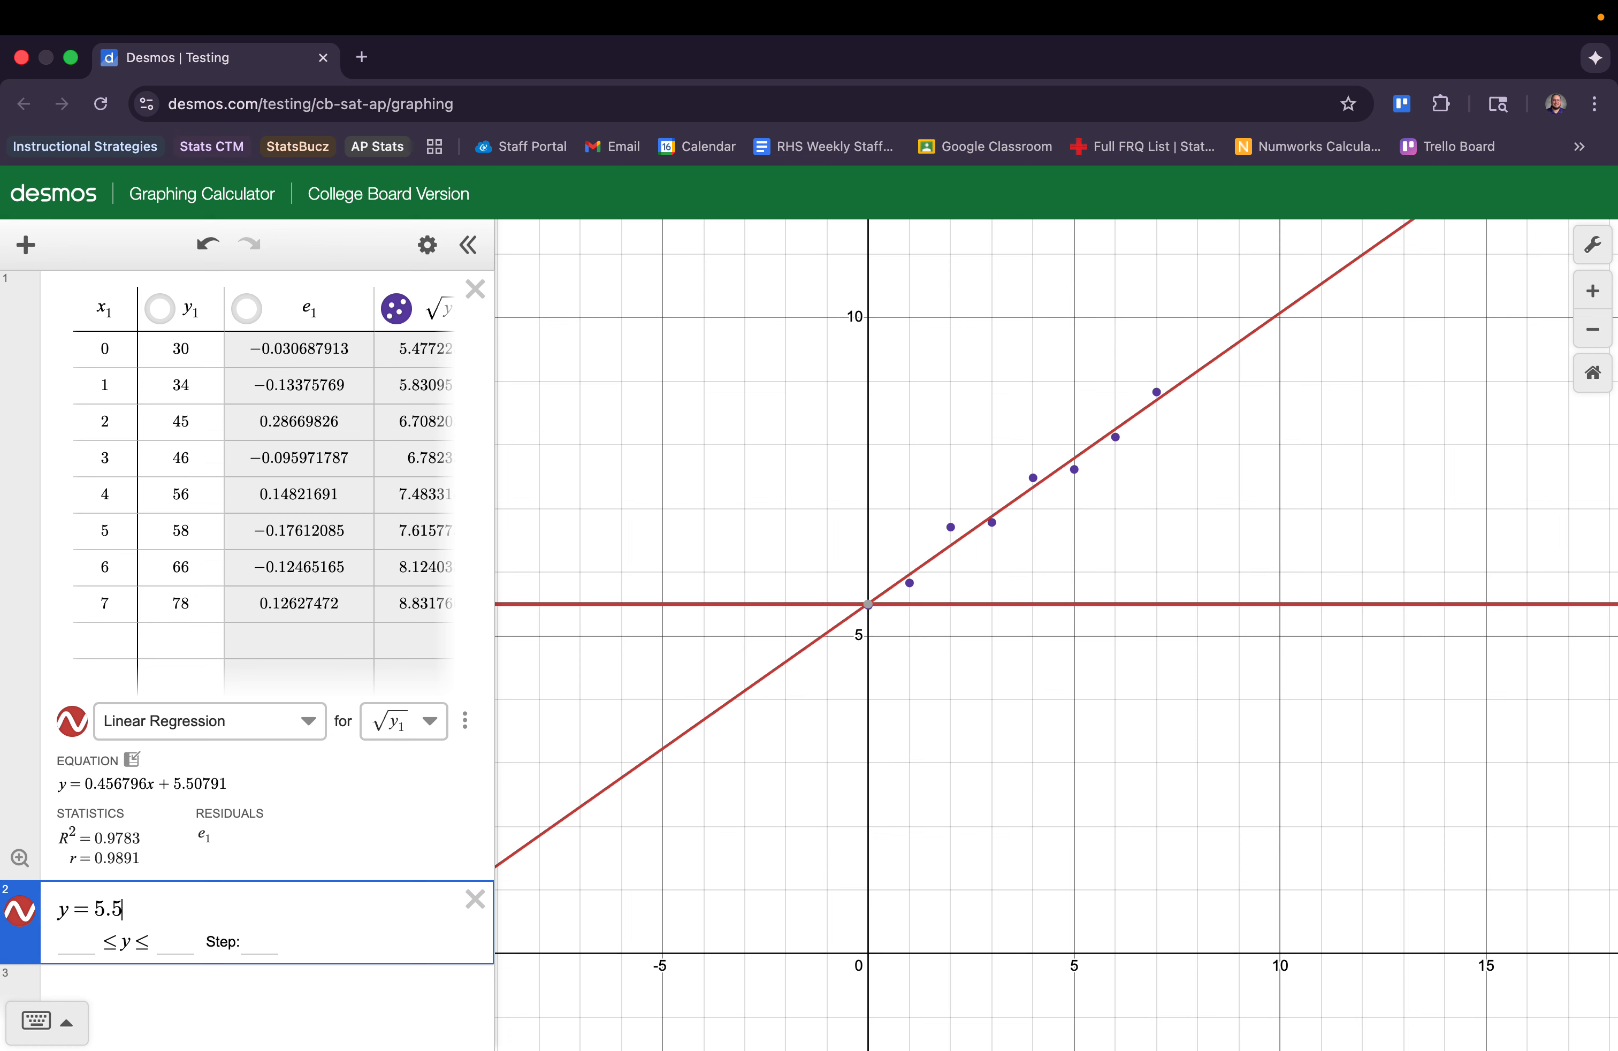
pyautogui.write('0791+')
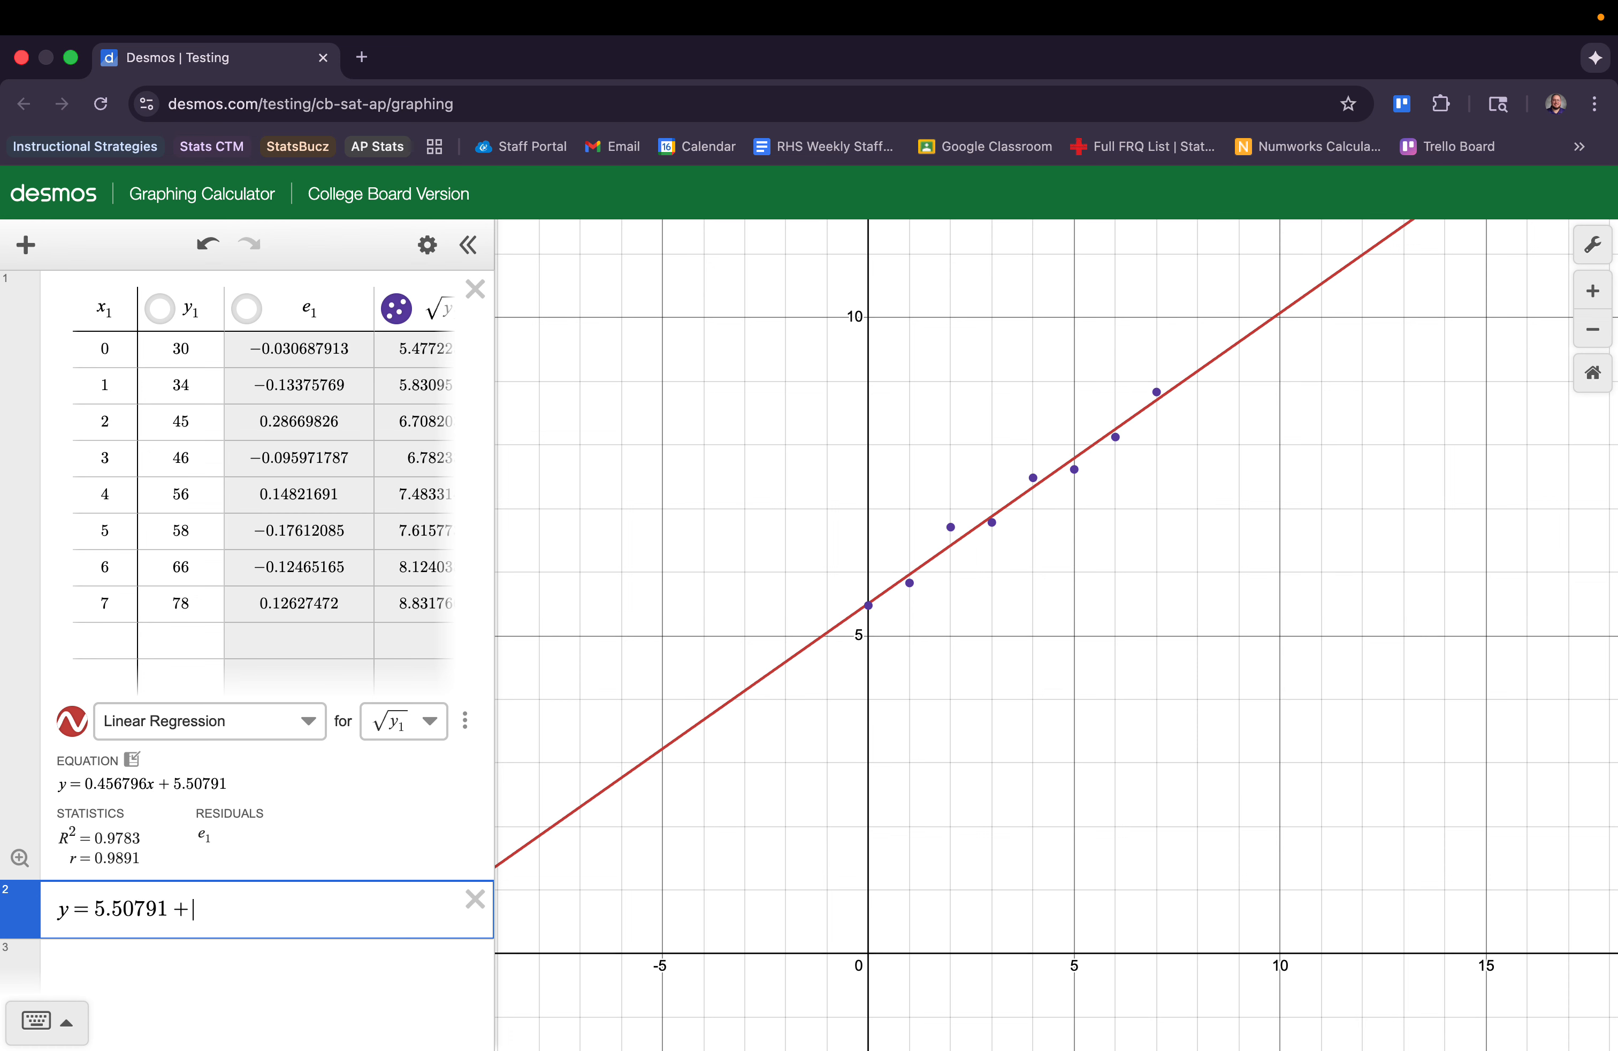
pyautogui.write('0.4567')
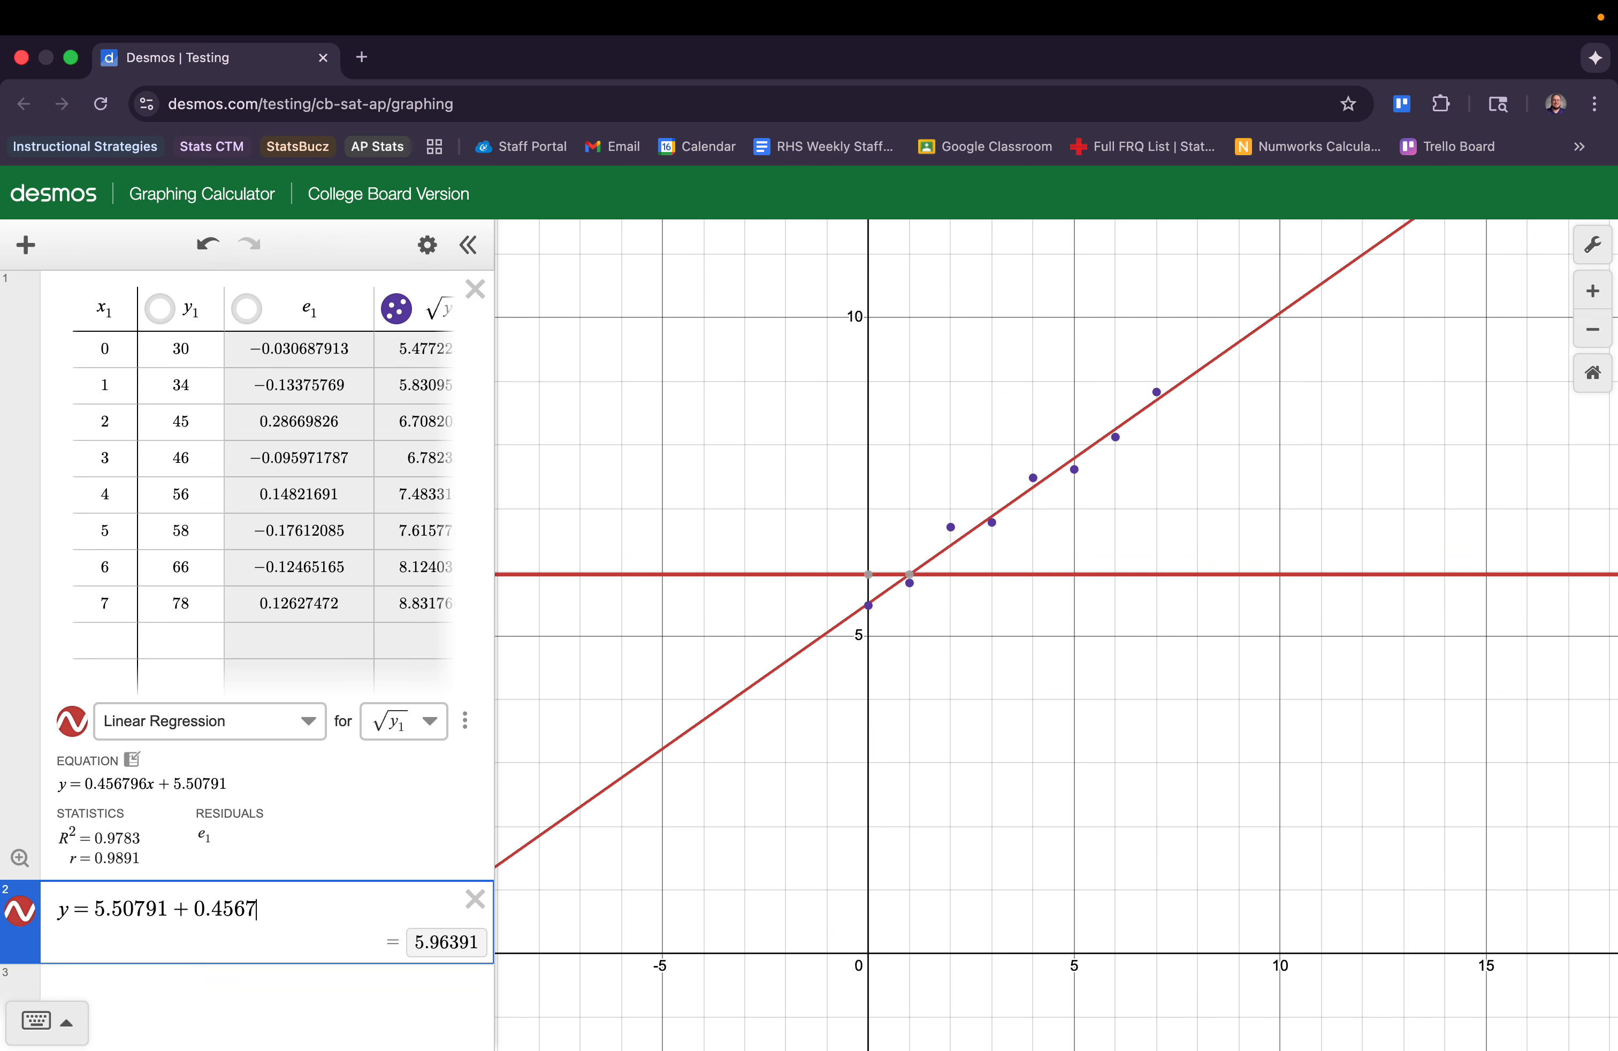
pyautogui.write('96x')
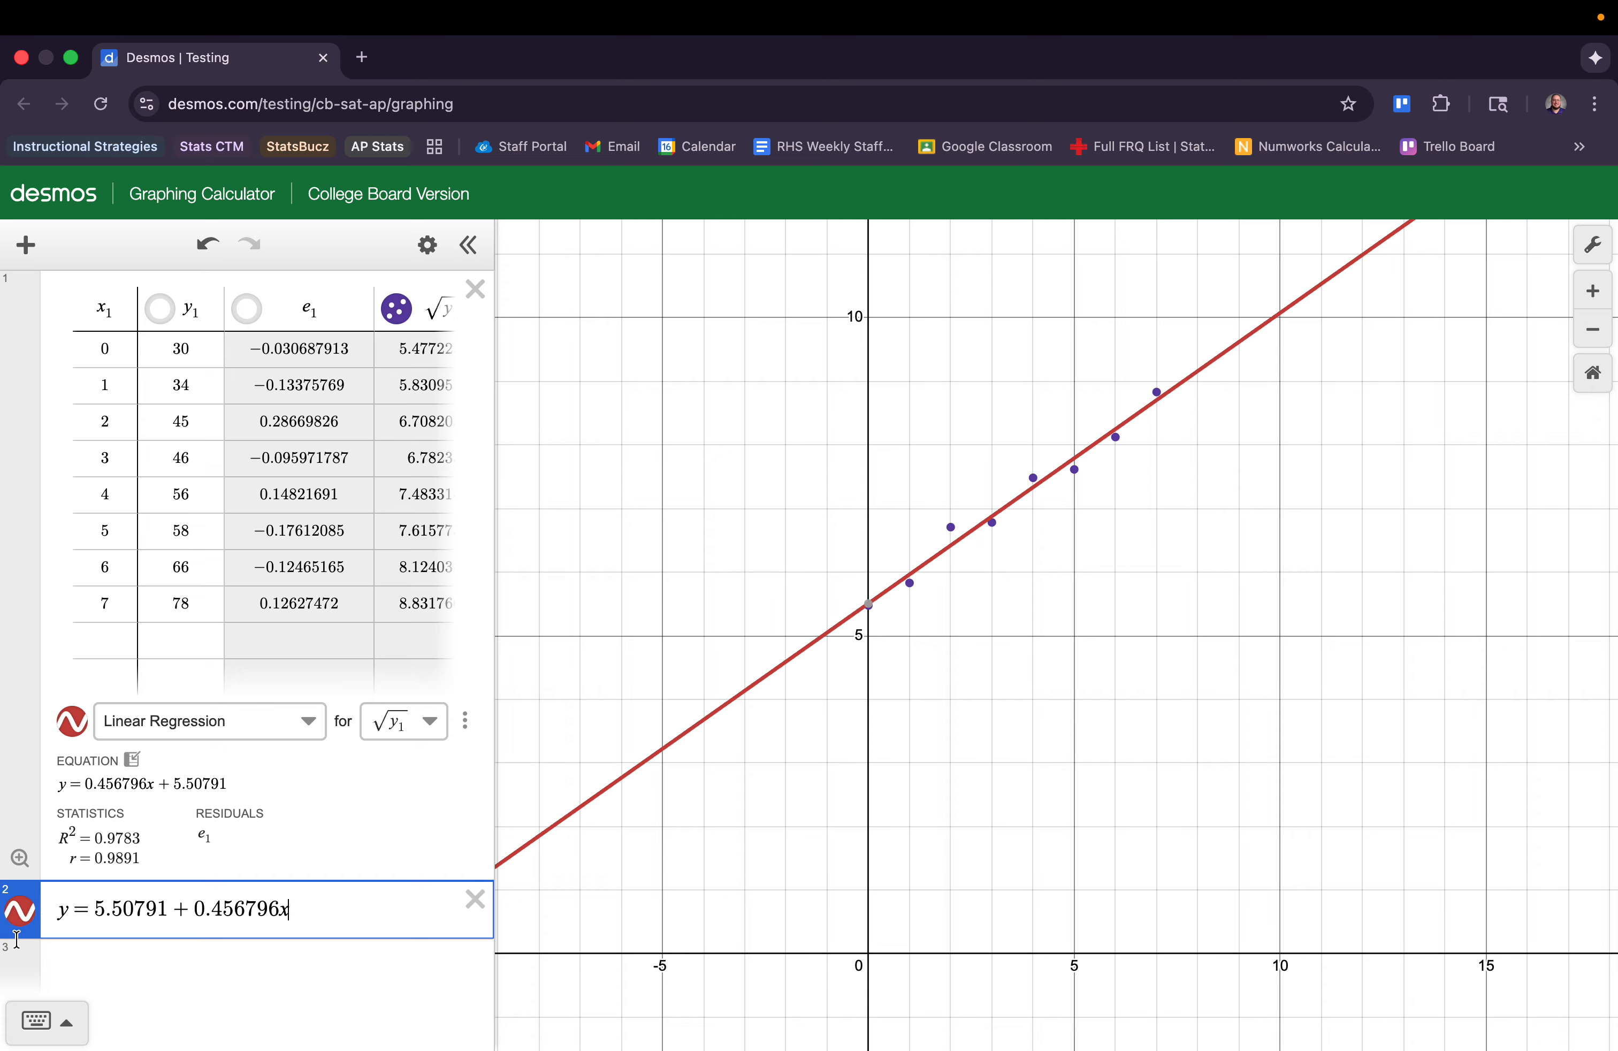
# Change the left side of the new equation from y to √y and hide its curve on the graph.
pyautogui.click(58, 911)
pyautogui.write('sqrt')
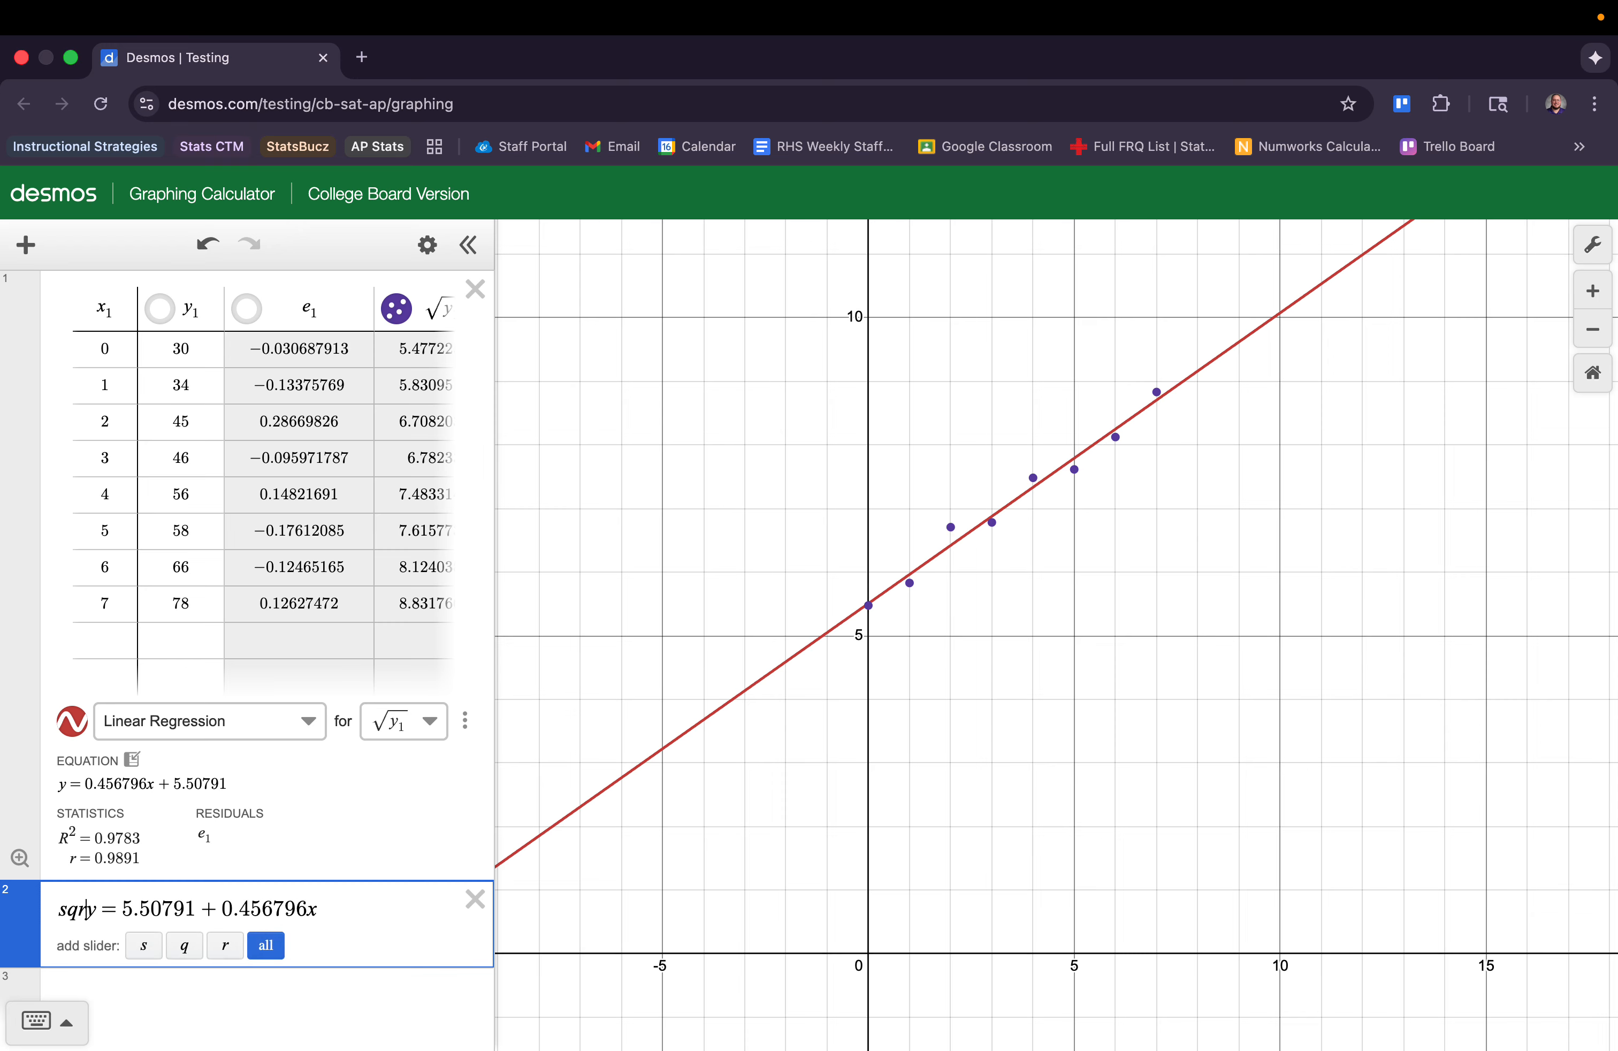
pyautogui.write('y')
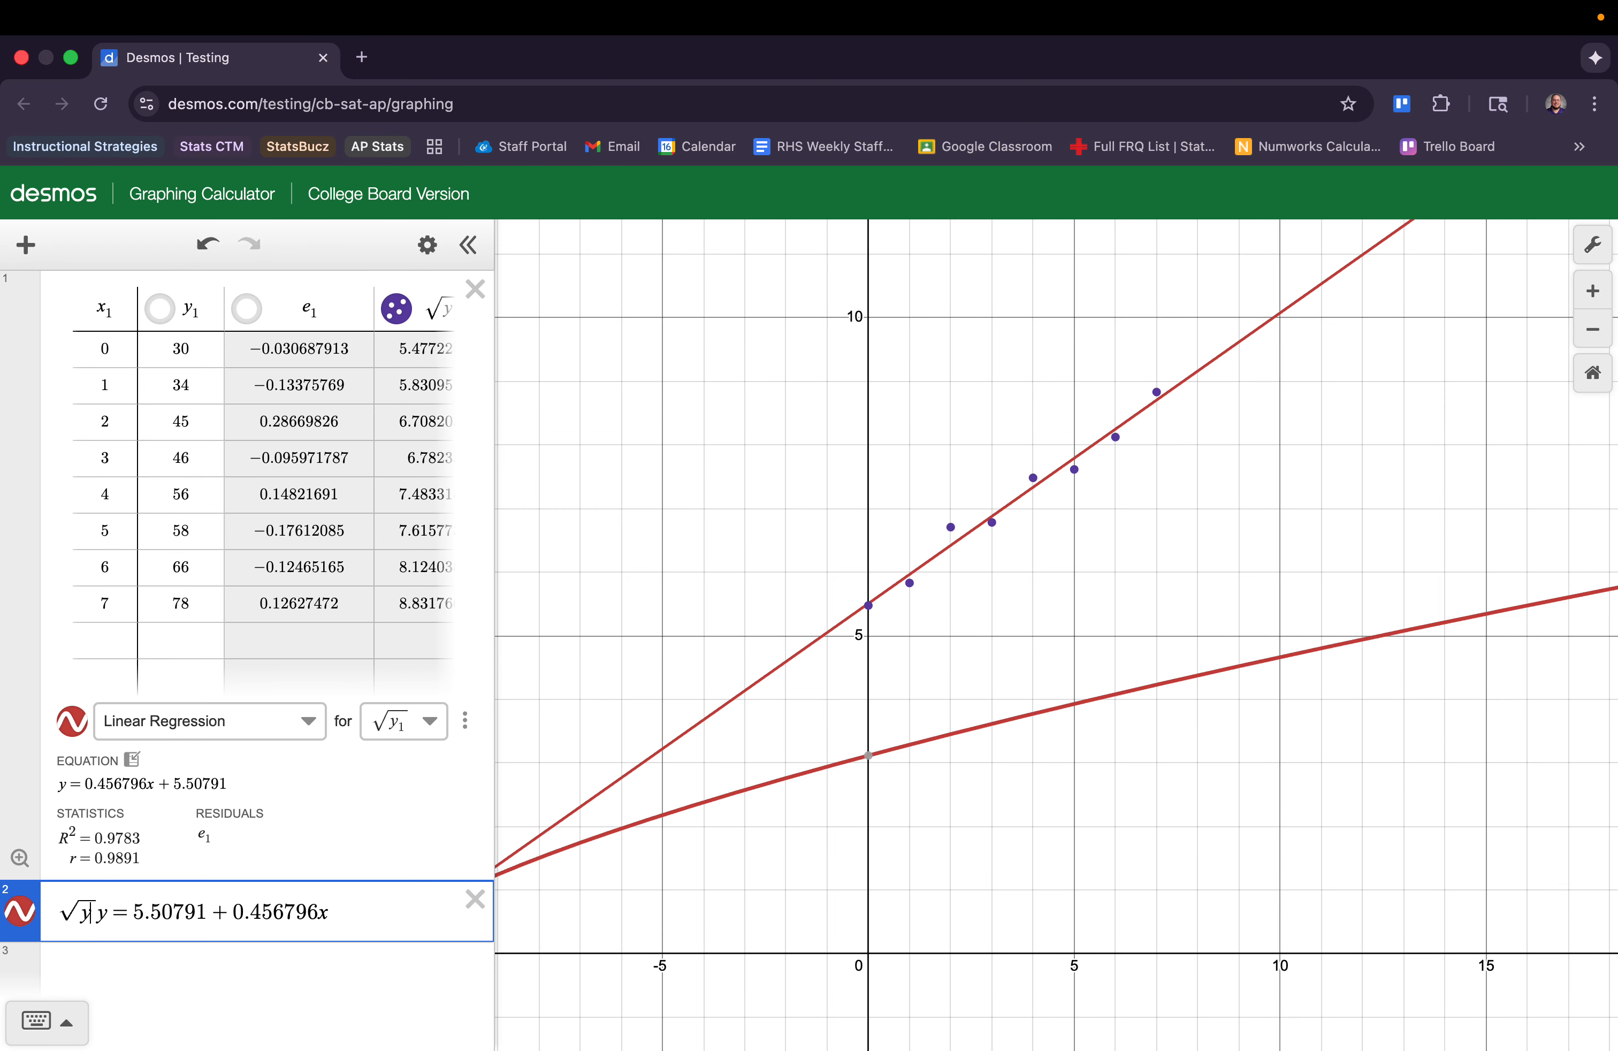
pyautogui.press('BackSpace')
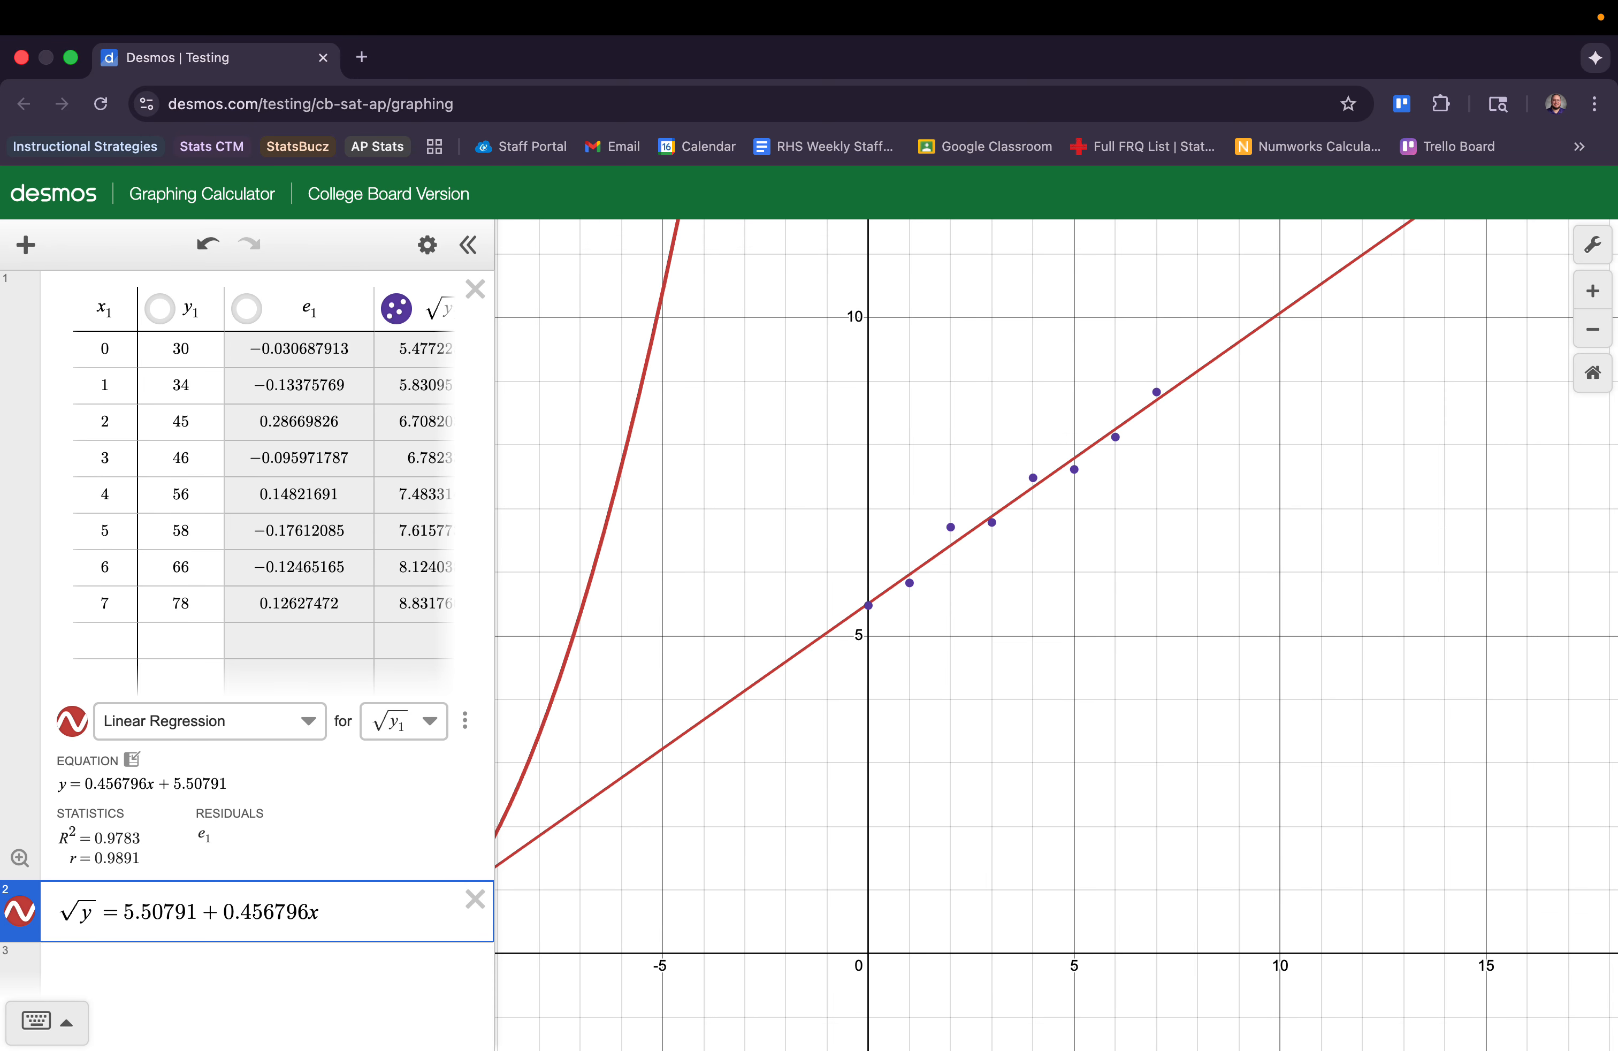
pyautogui.click(19, 910)
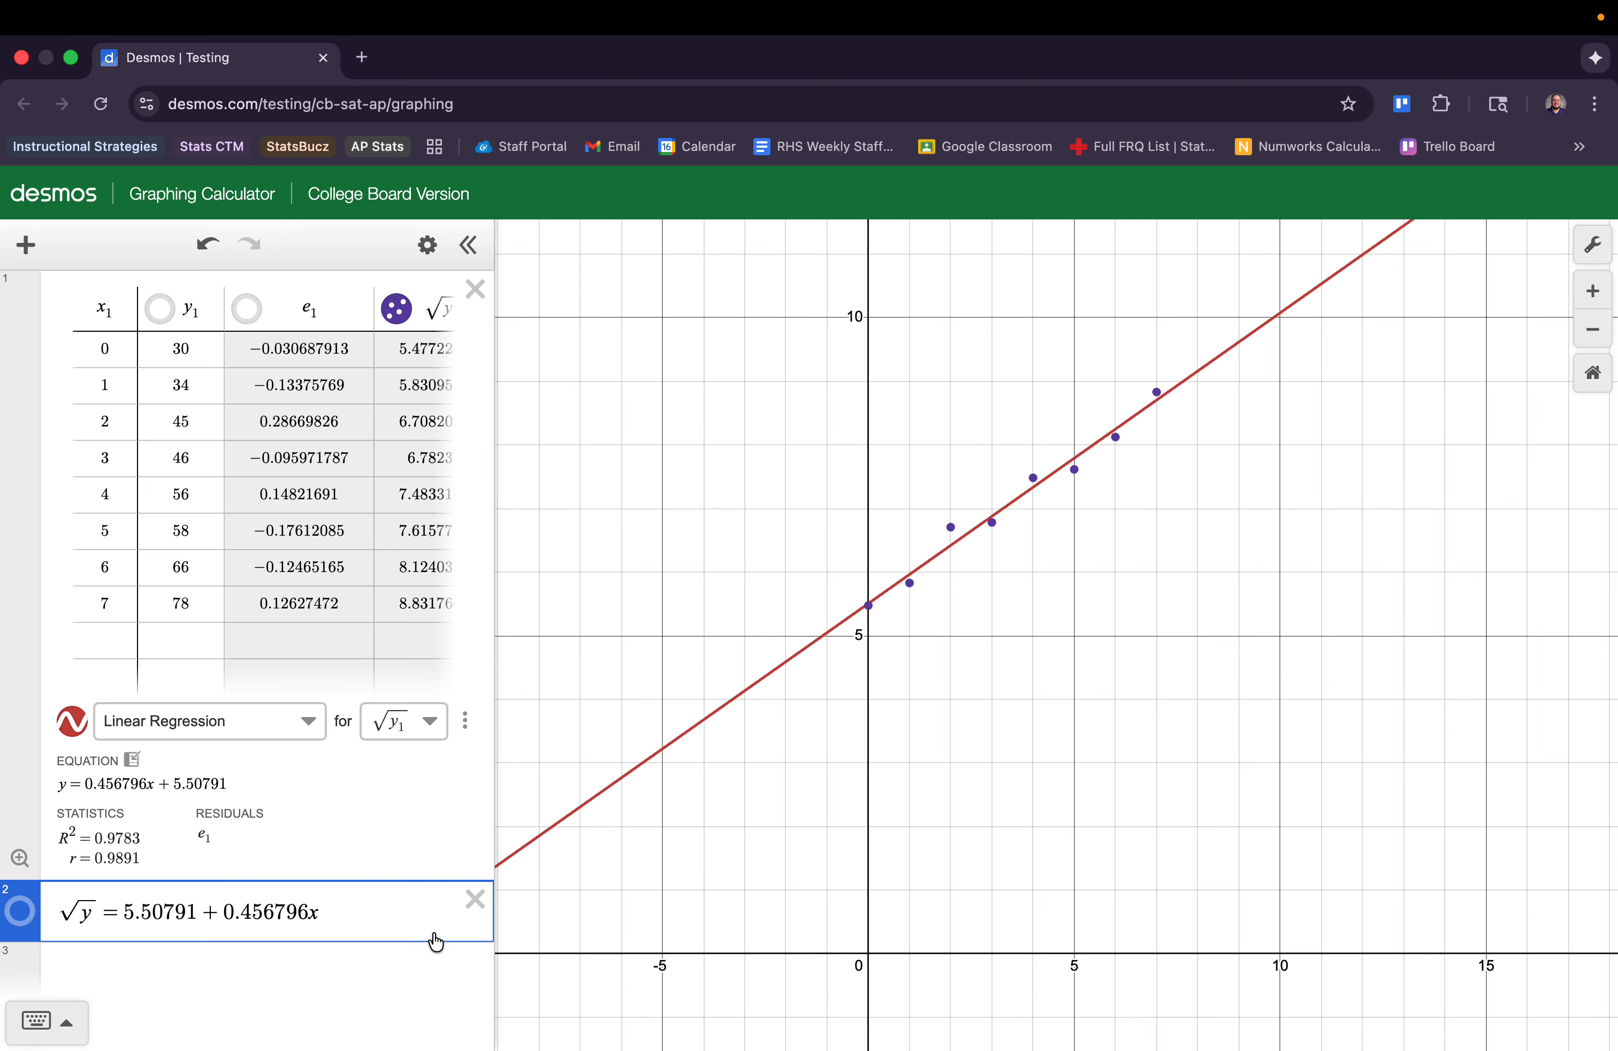
# Substitute (20) for x and remove the √y = part so the expression evaluates 5.50791 + 0.456796(20).
pyautogui.click(317, 912)
pyautogui.click(305, 911)
pyautogui.click(310, 912)
pyautogui.moveTo(310, 912); pyautogui.dragTo(326, 910)
pyautogui.write('(20x')
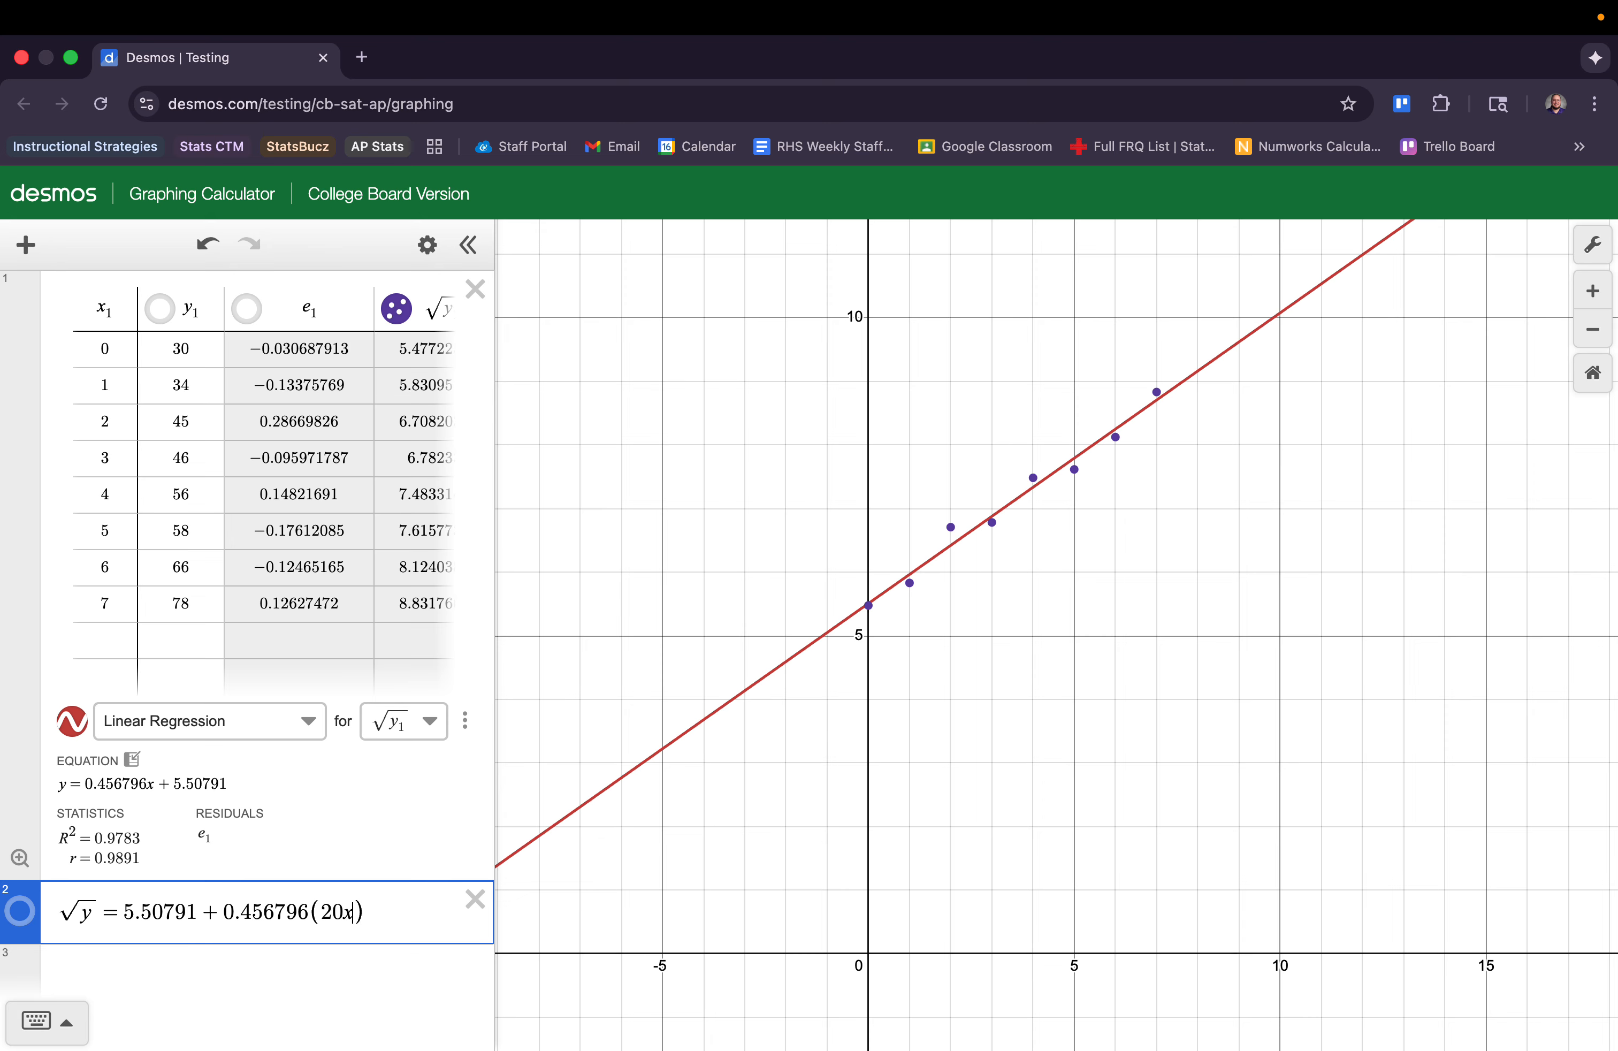
pyautogui.press('Delete')
pyautogui.moveTo(124, 915); pyautogui.dragTo(60, 912)
pyautogui.press('BackSpace')
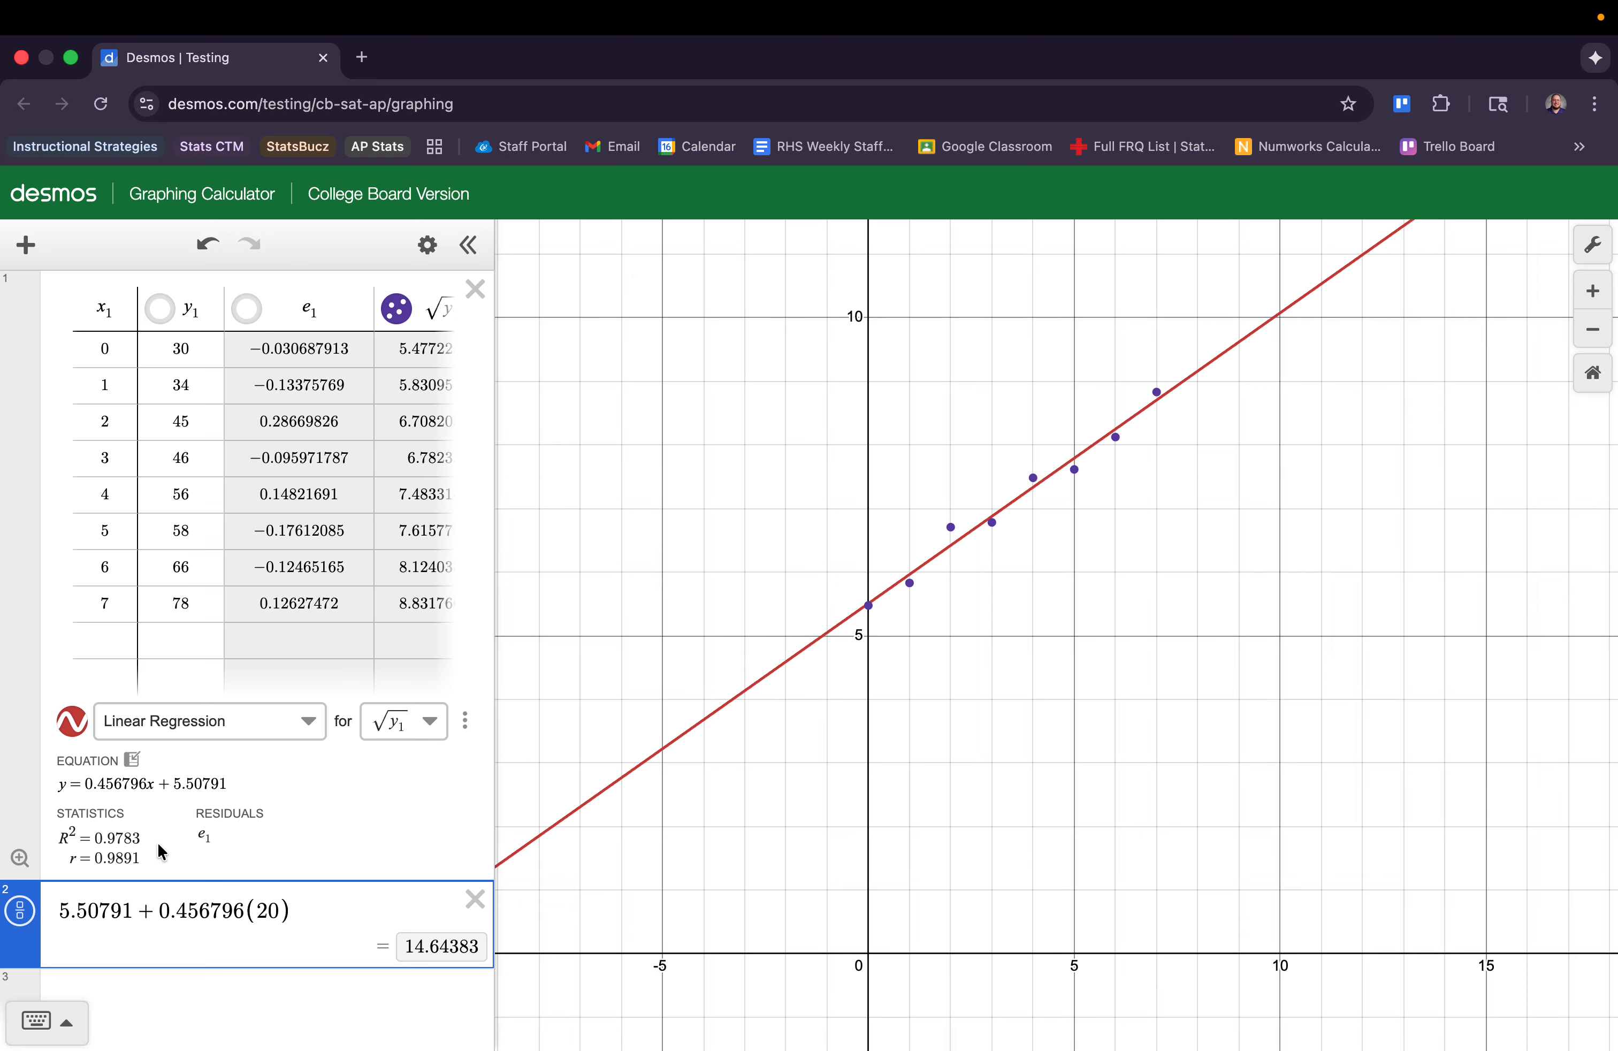
pyautogui.write('aqrty')
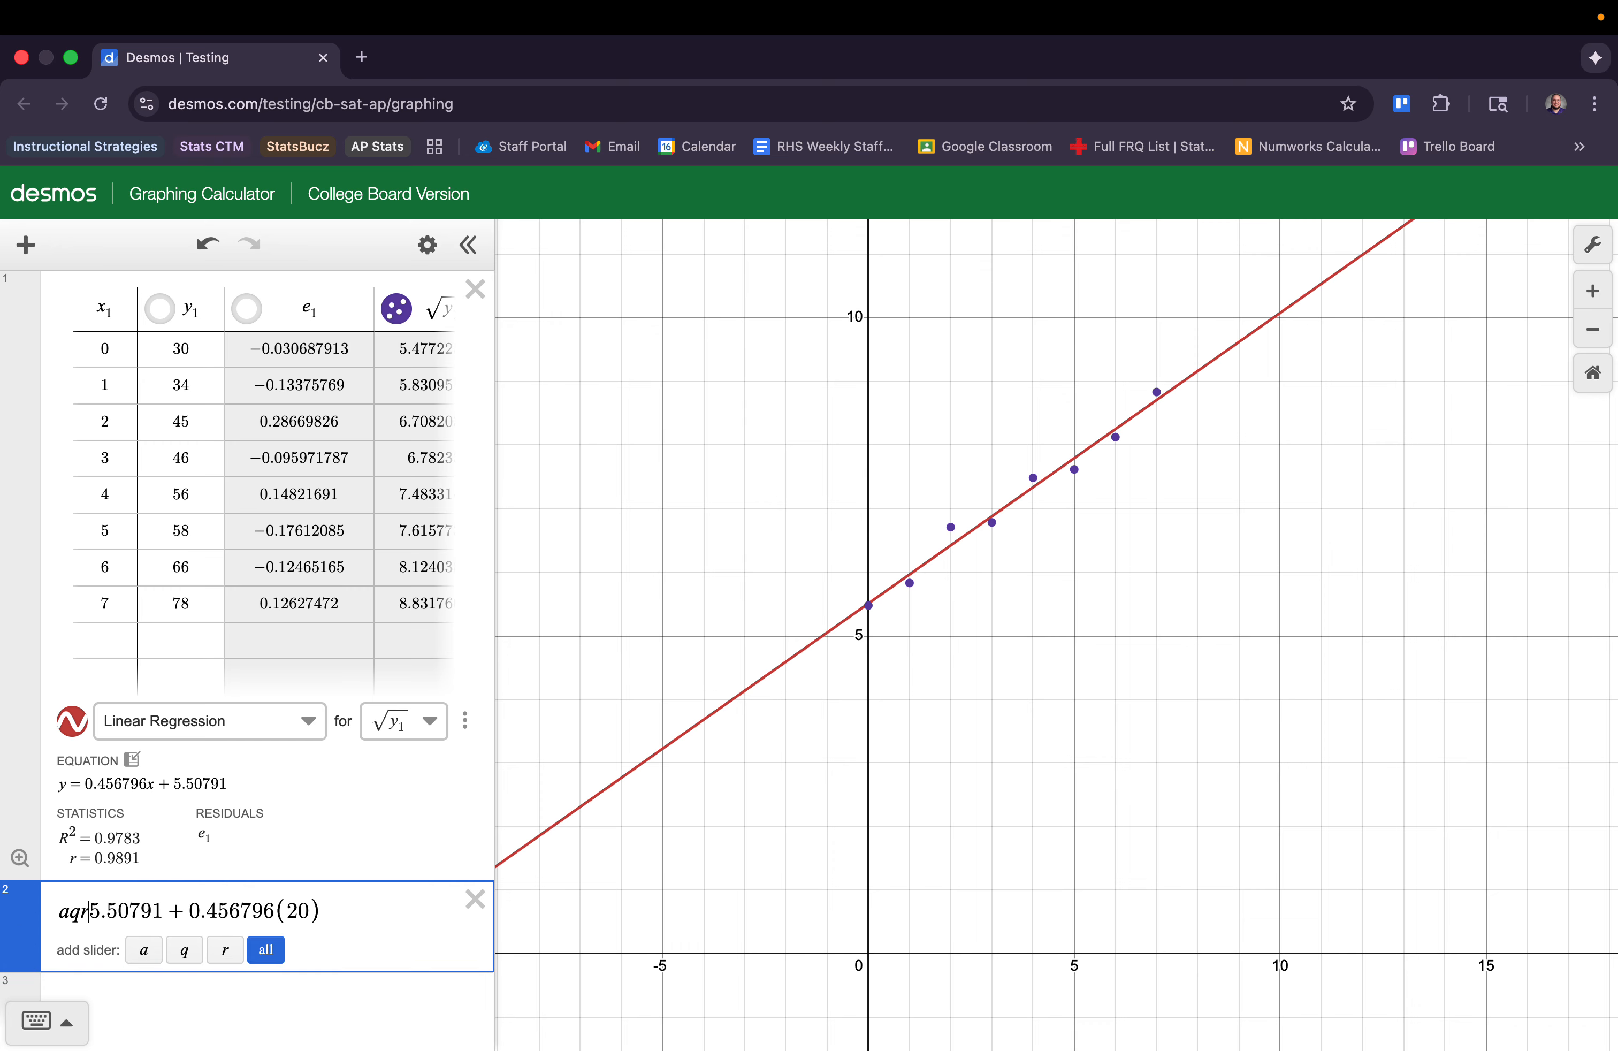
pyautogui.press('BackSpace')
pyautogui.press('BackSpace')
pyautogui.press('BackSpace')
pyautogui.press('BackSpace')
pyautogui.press('BackSpace')
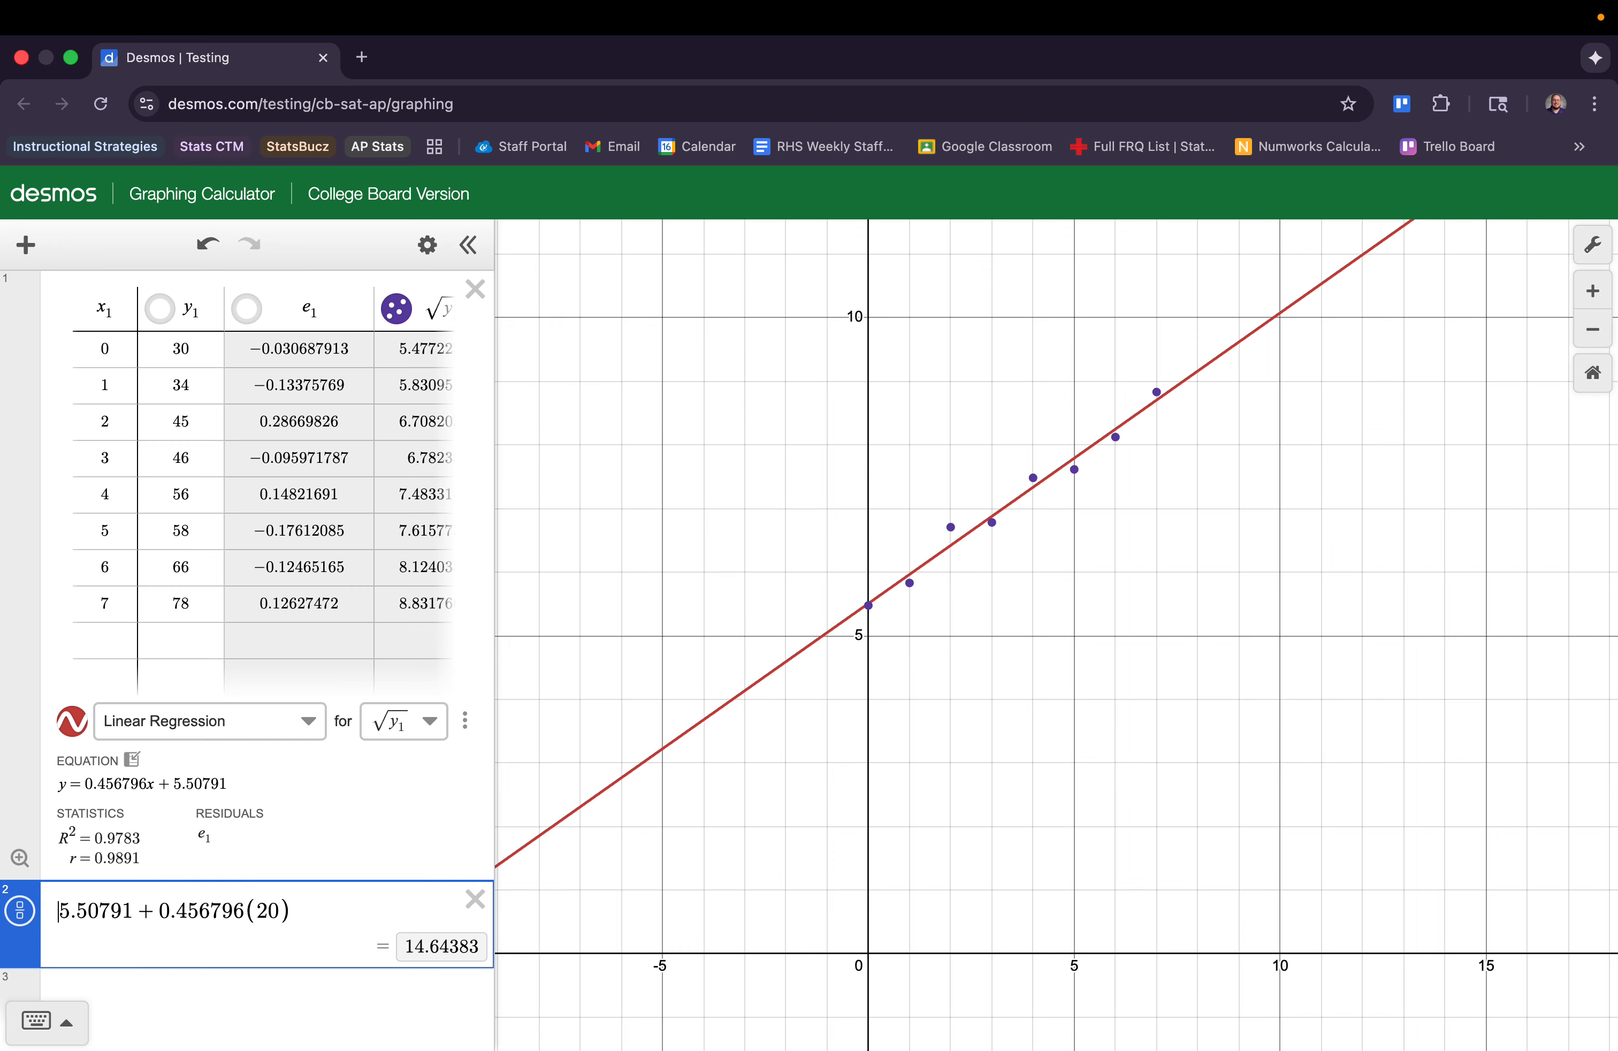
pyautogui.write('sqrty')
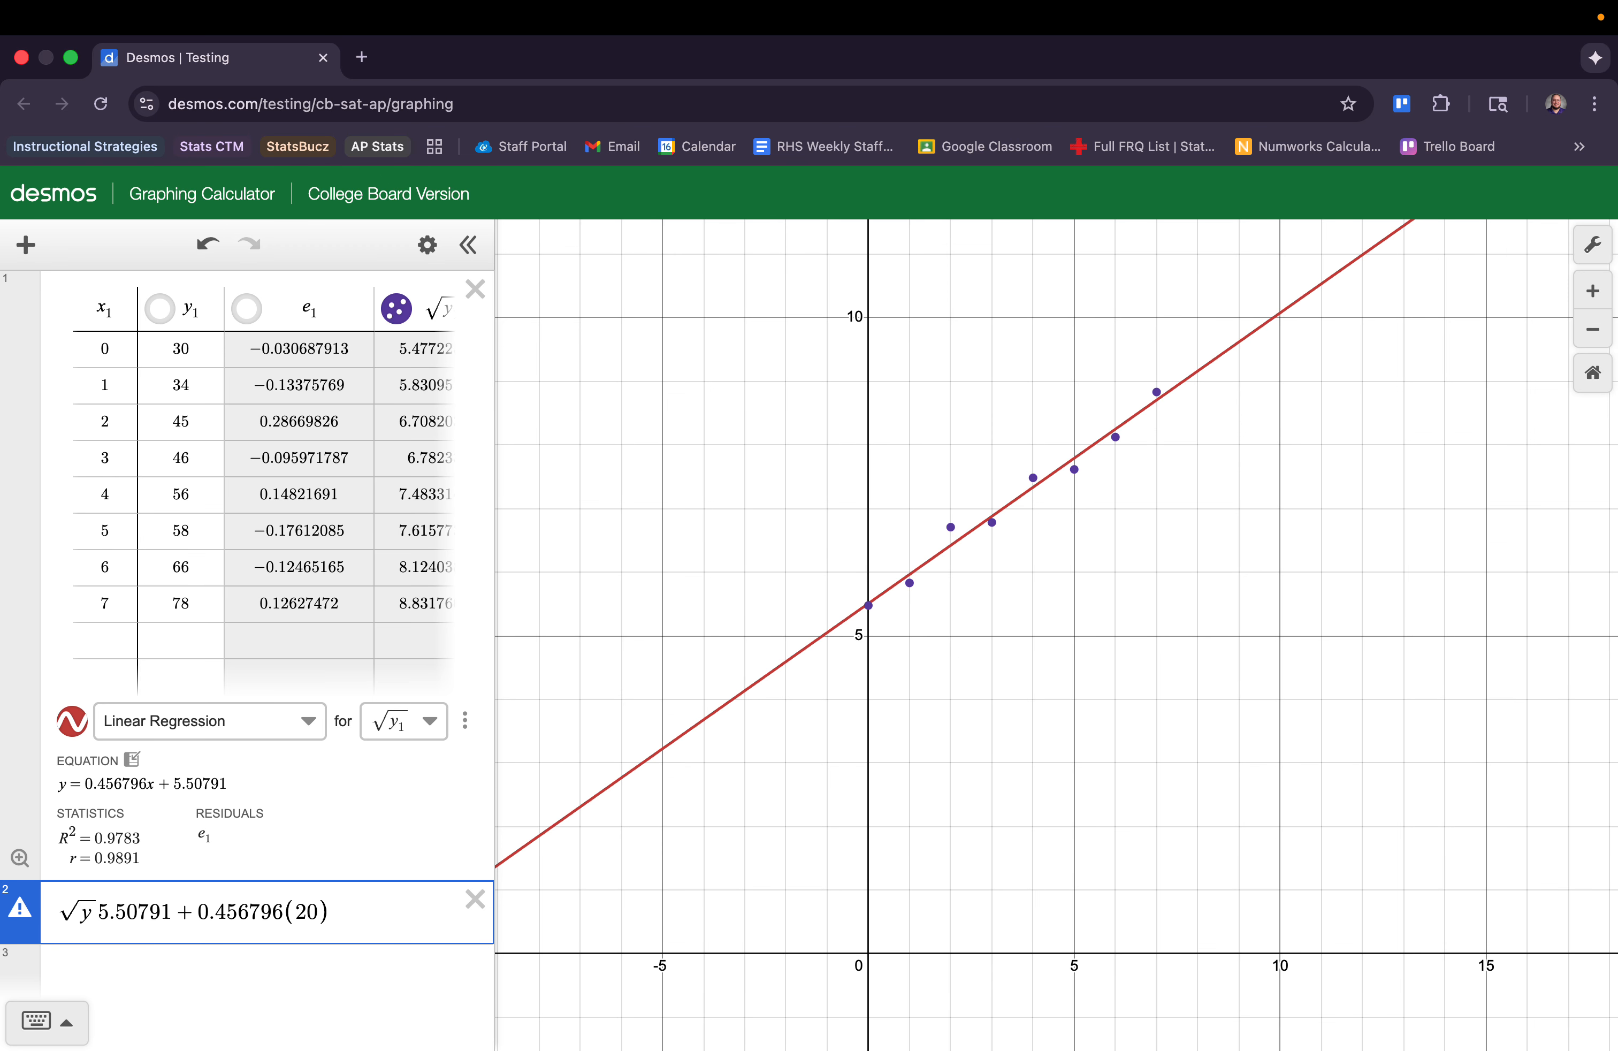
pyautogui.press('Right')
pyautogui.write('=')
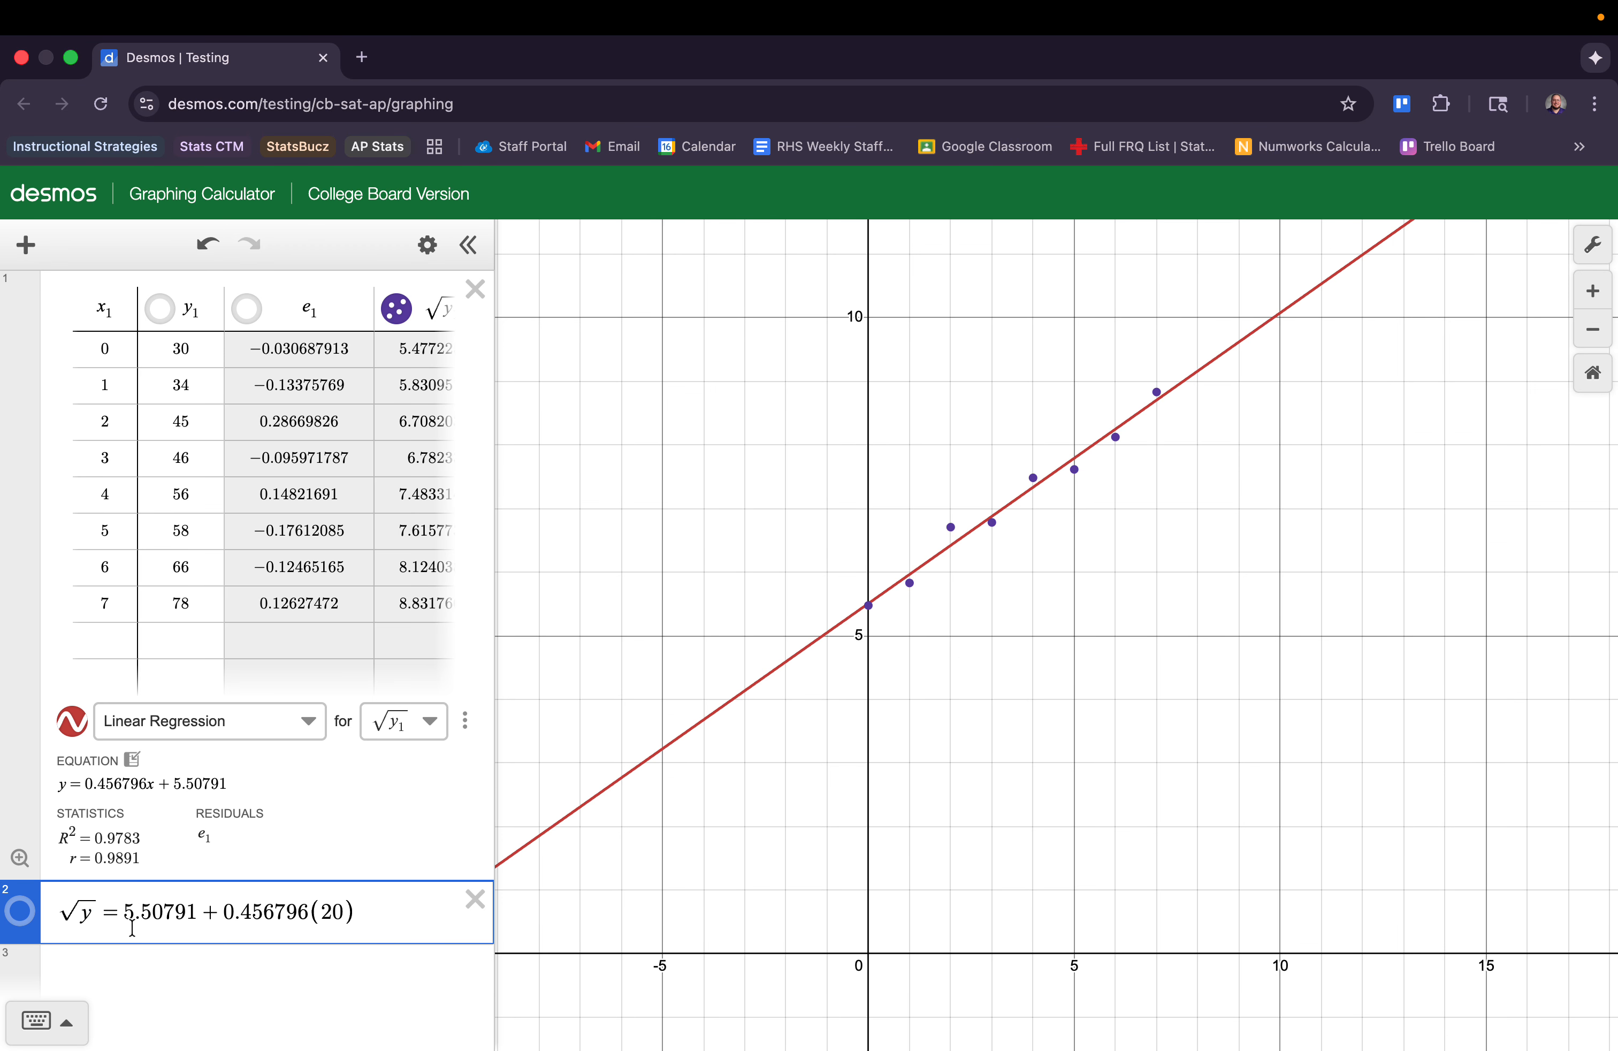
pyautogui.press('BackSpace')
pyautogui.press('BackSpace')
pyautogui.press('BackSpace')
pyautogui.press('BackSpace')
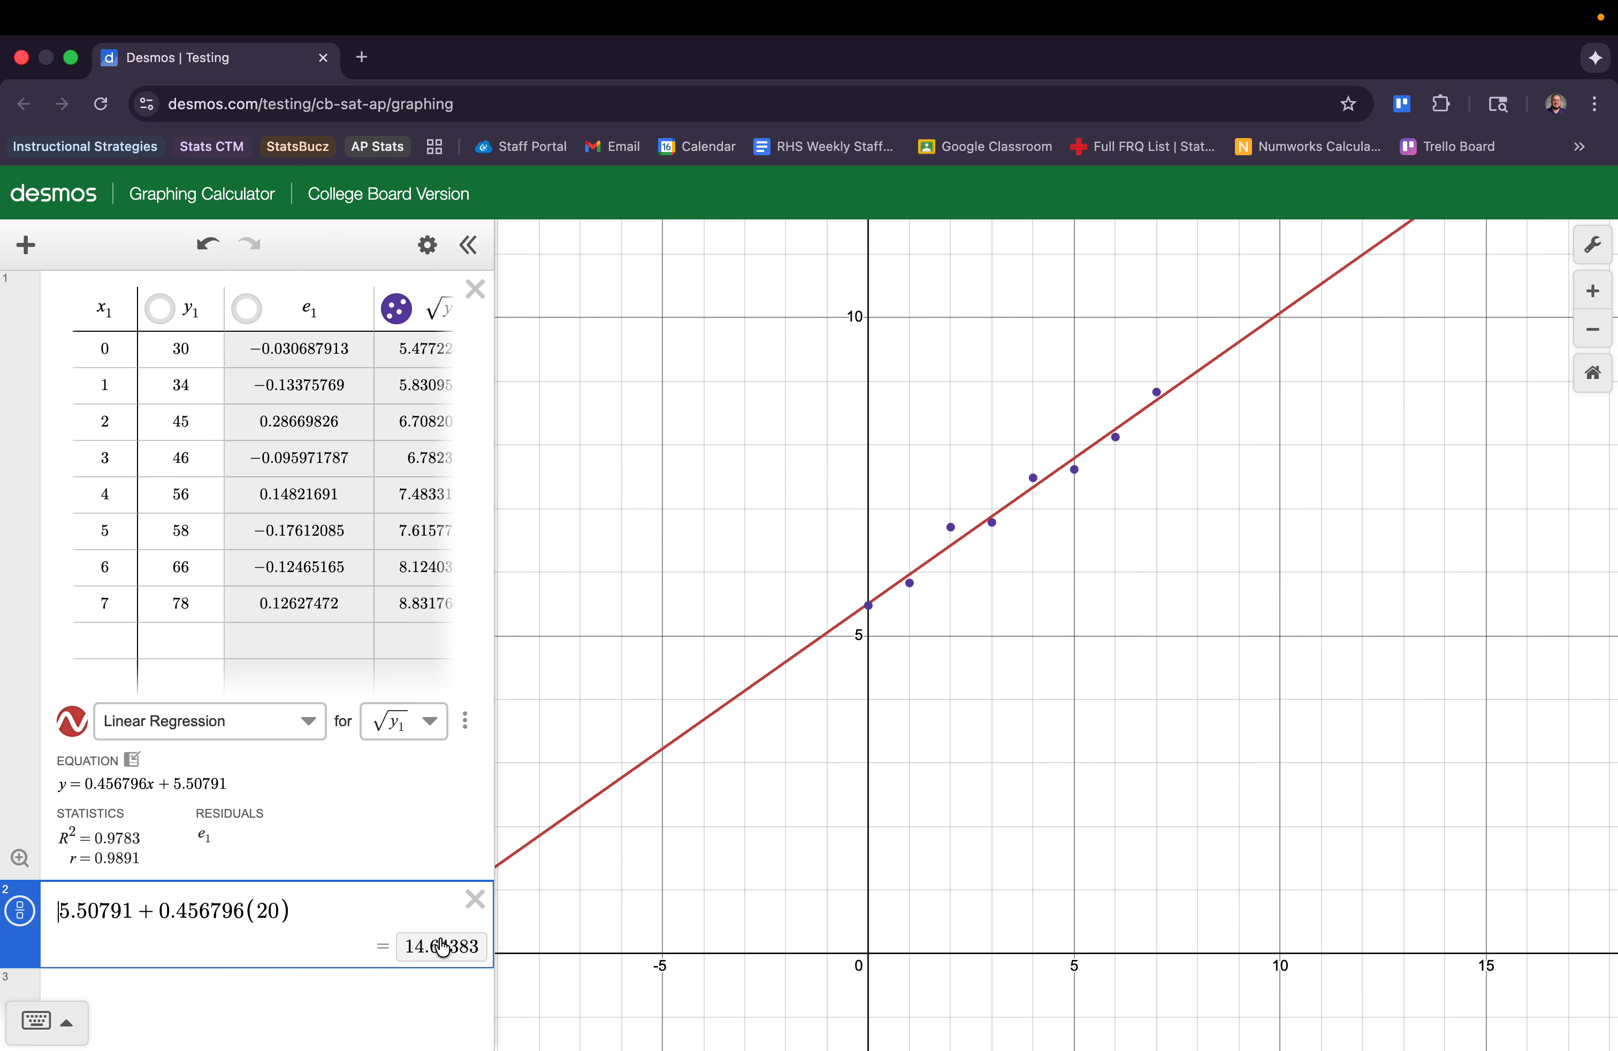
# Enclose the whole expression in parentheses and square it, giving (5.50791 + 0.456796(20))², to back-transform the prediction.
pyautogui.click(442, 946)
pyautogui.click(309, 902)
pyautogui.write(')')
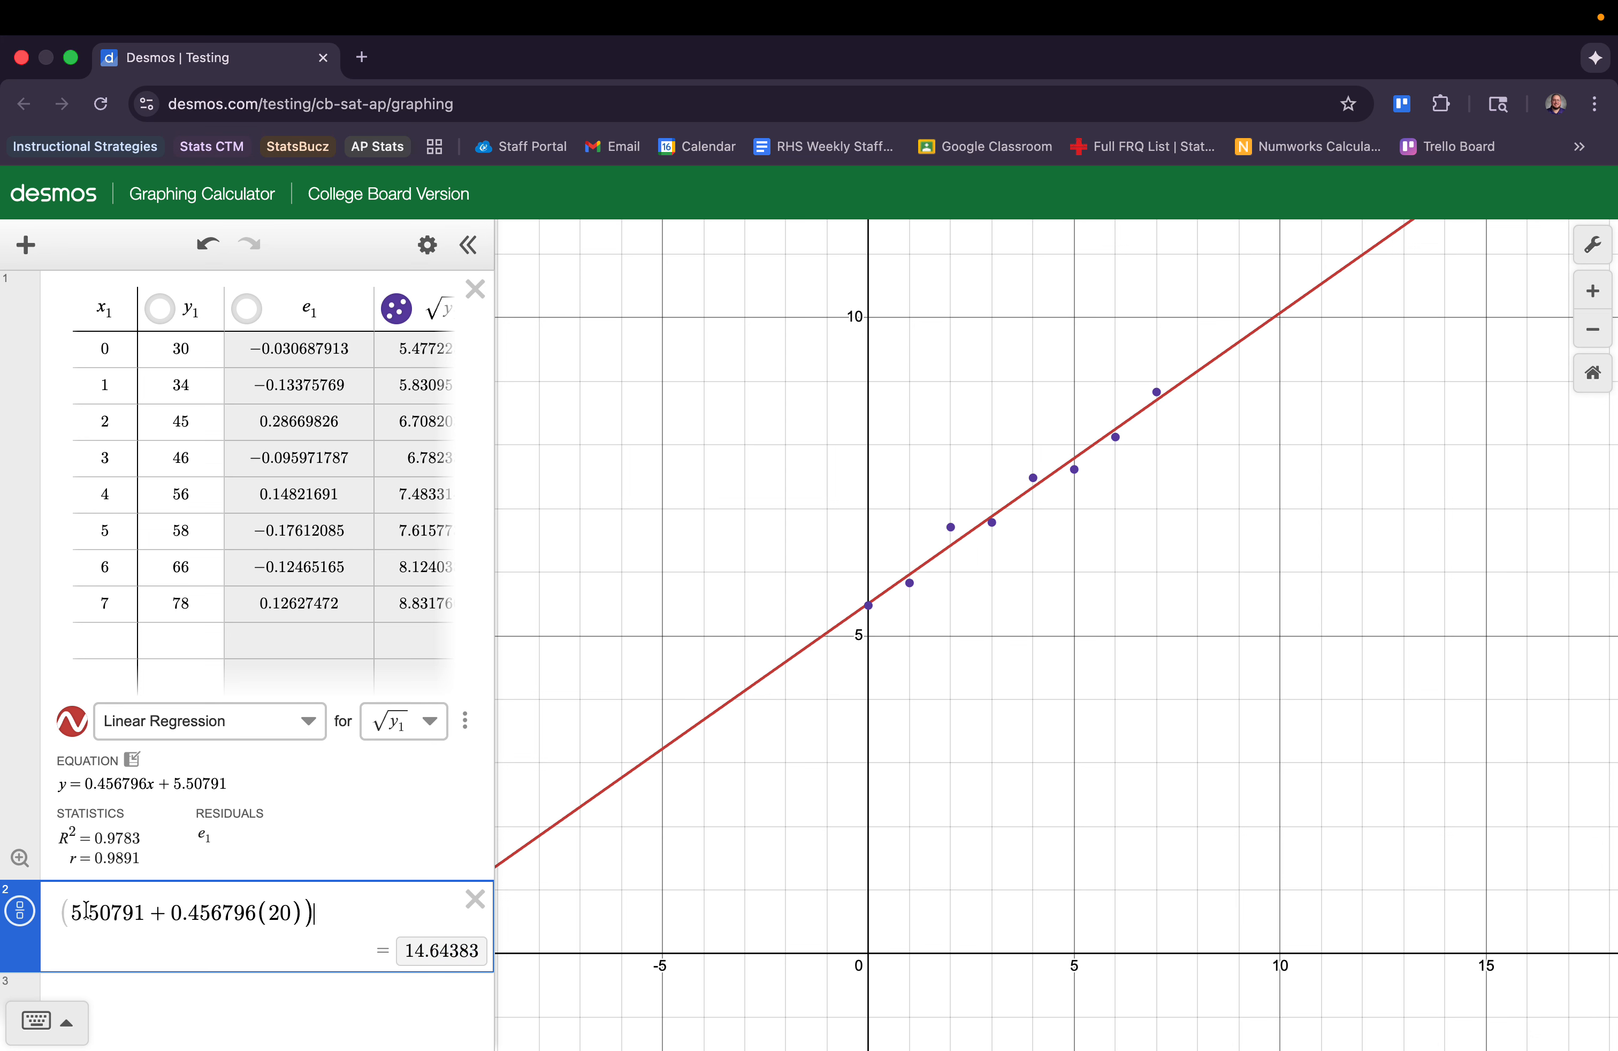
pyautogui.click(67, 912)
pyautogui.write('(')
pyautogui.click(363, 900)
pyautogui.write('^2')
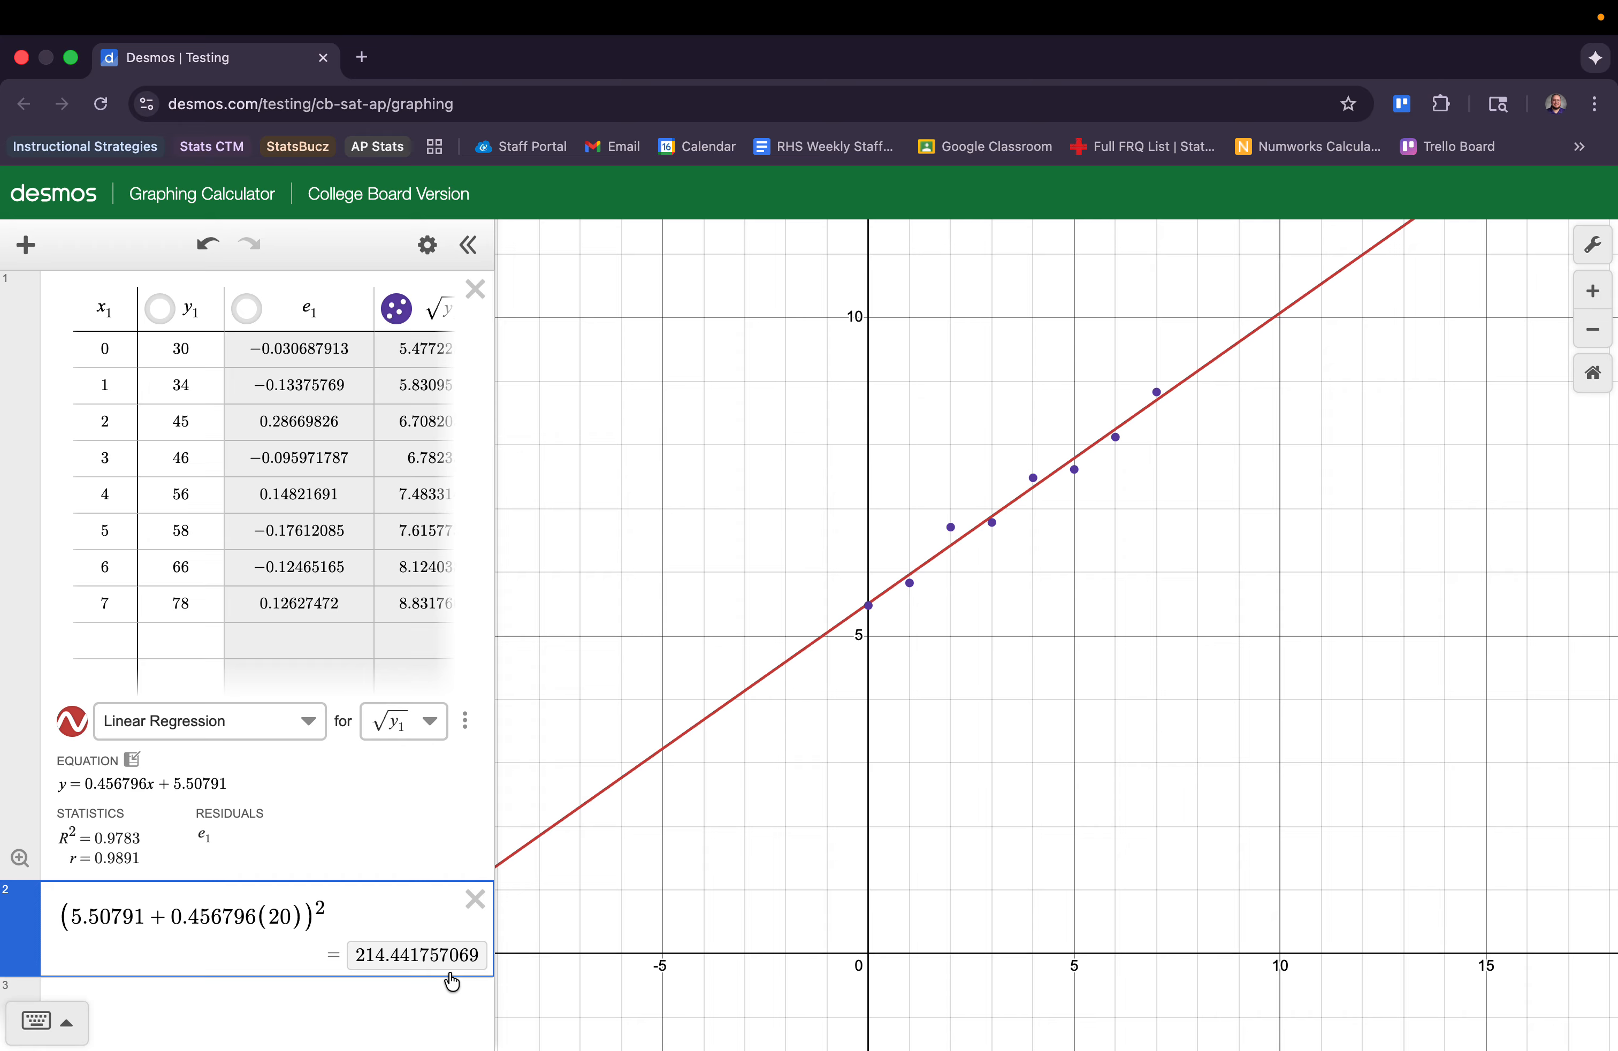
# Delete the prediction expression and display only the residuals e₁, without the √y₁ points or regression line, fitted to the graph window.
pyautogui.click(475, 899)
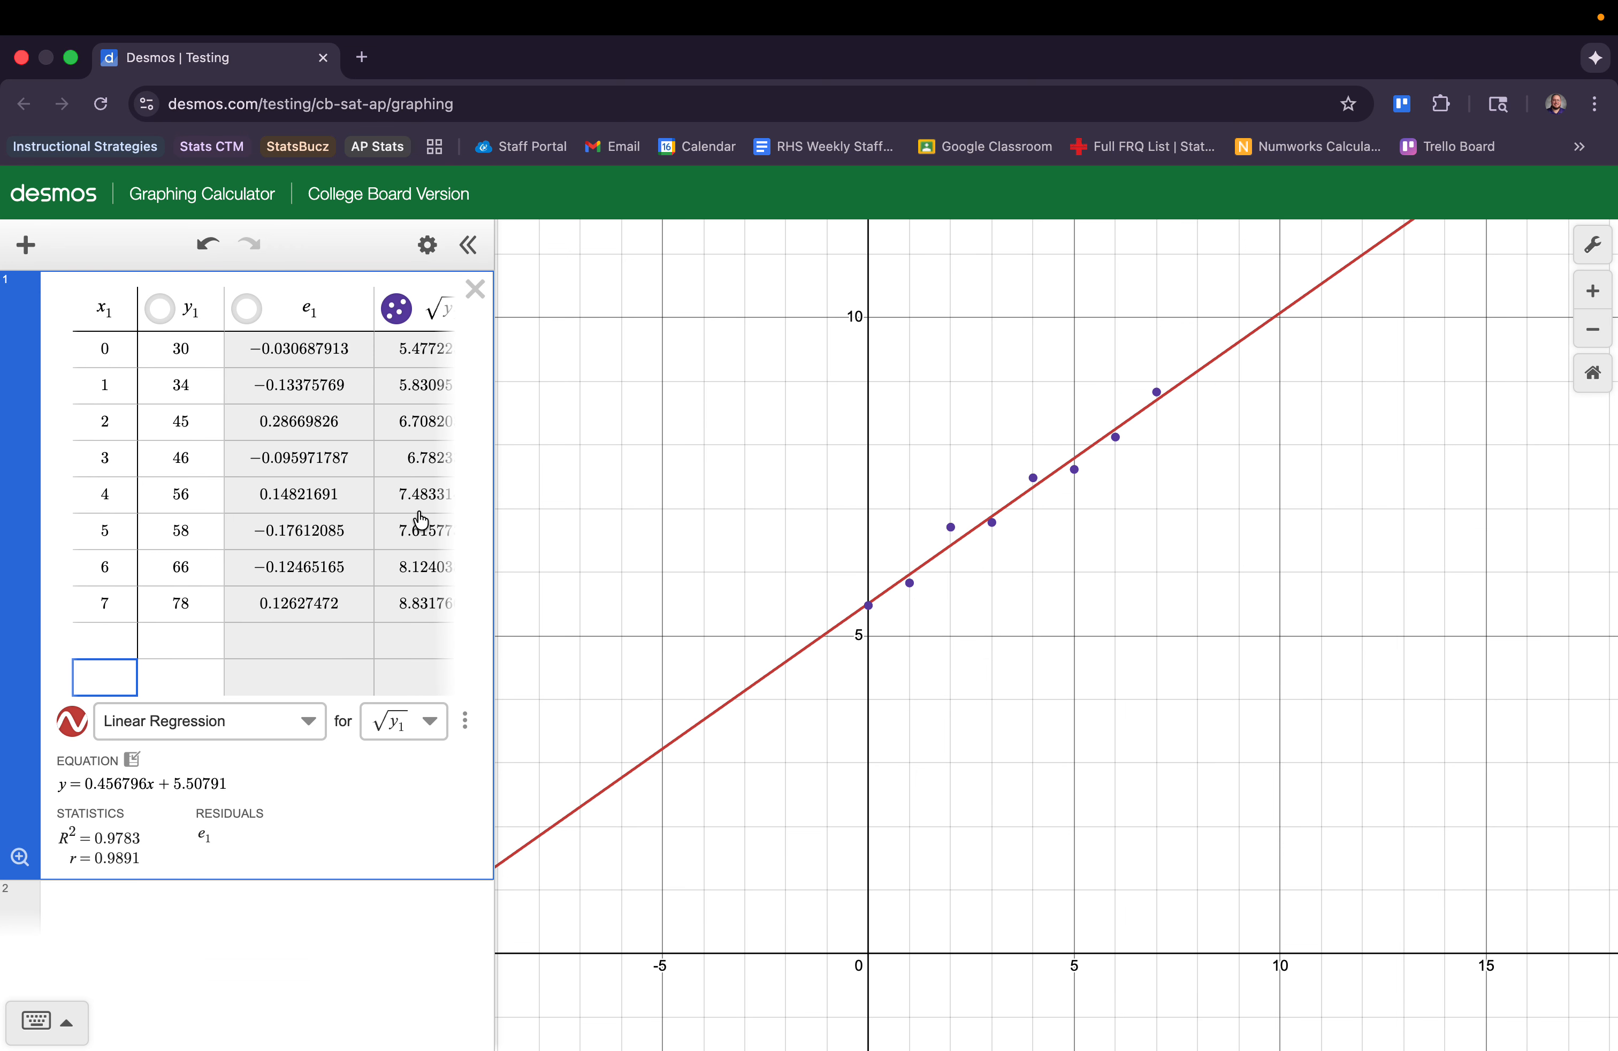
pyautogui.click(242, 309)
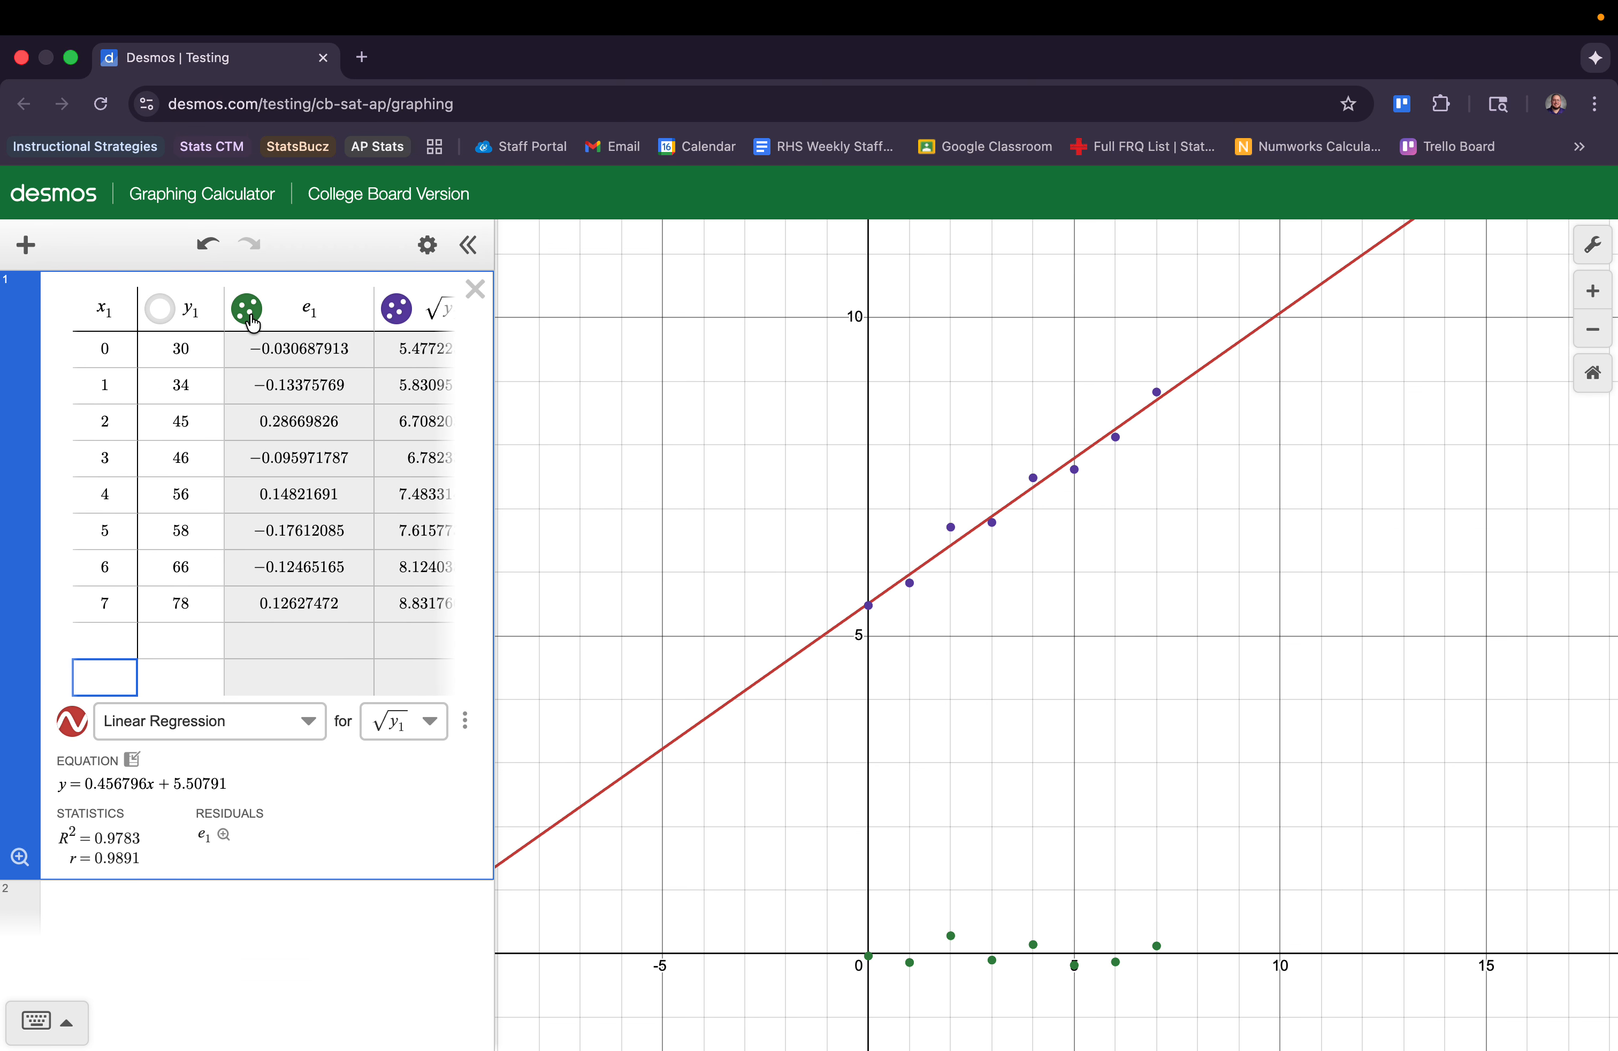
pyautogui.click(395, 315)
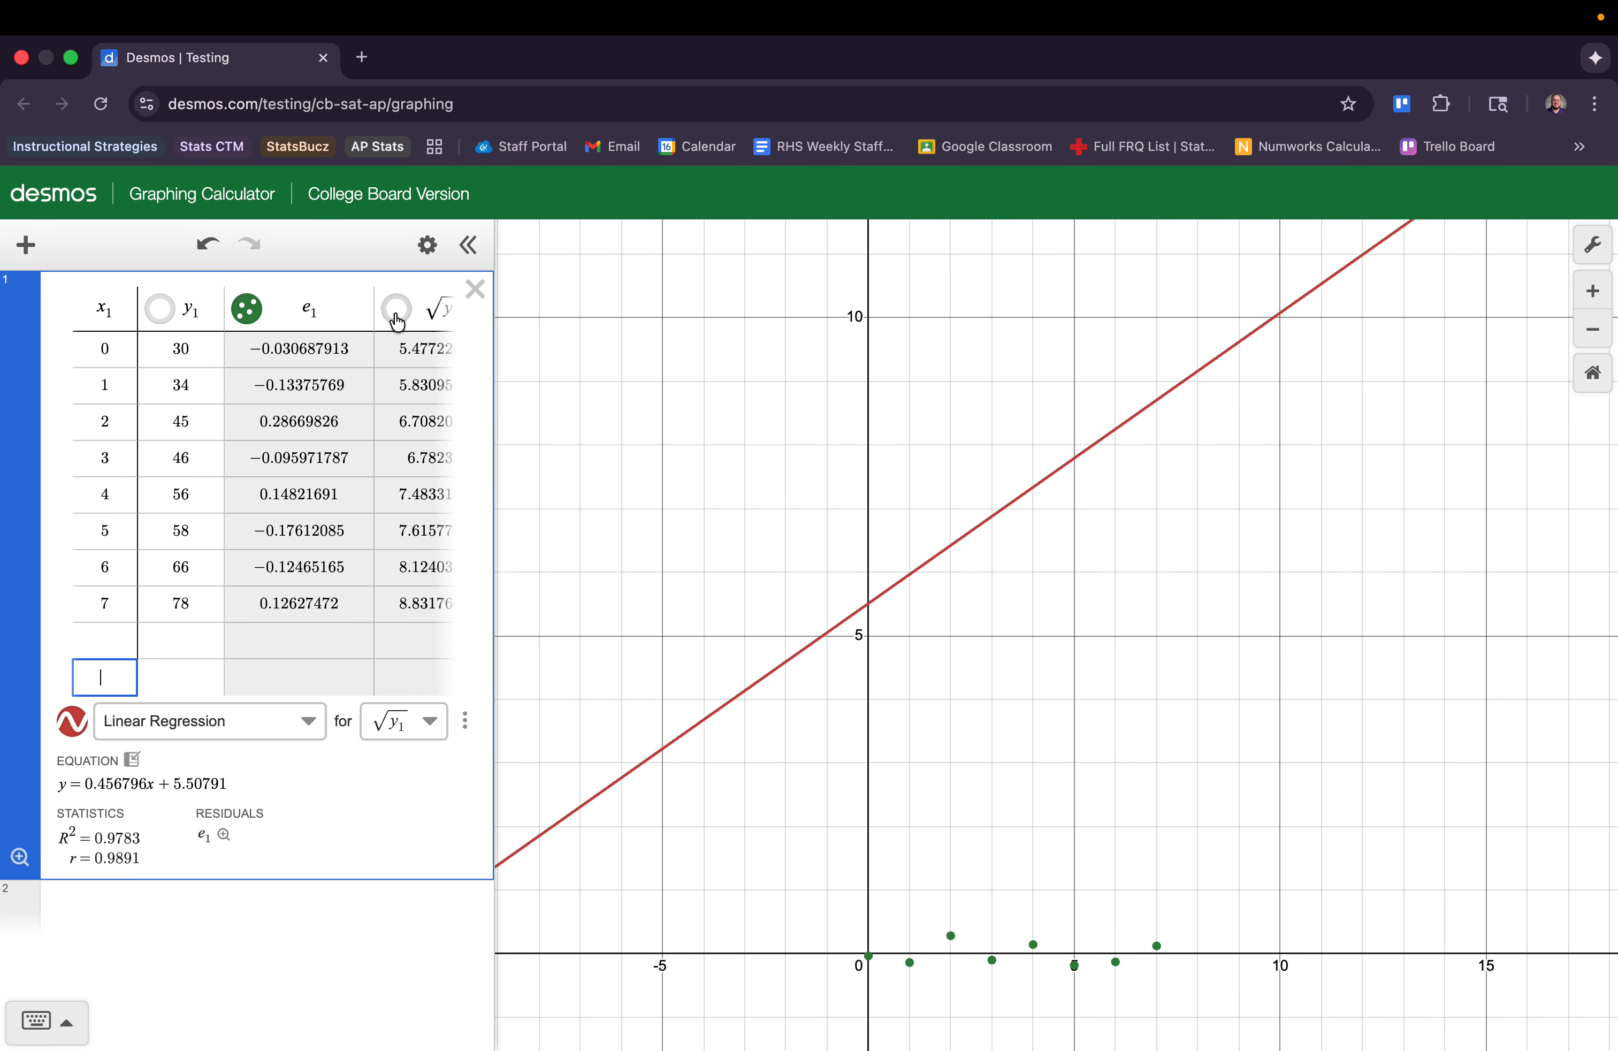
pyautogui.click(74, 730)
pyautogui.click(223, 834)
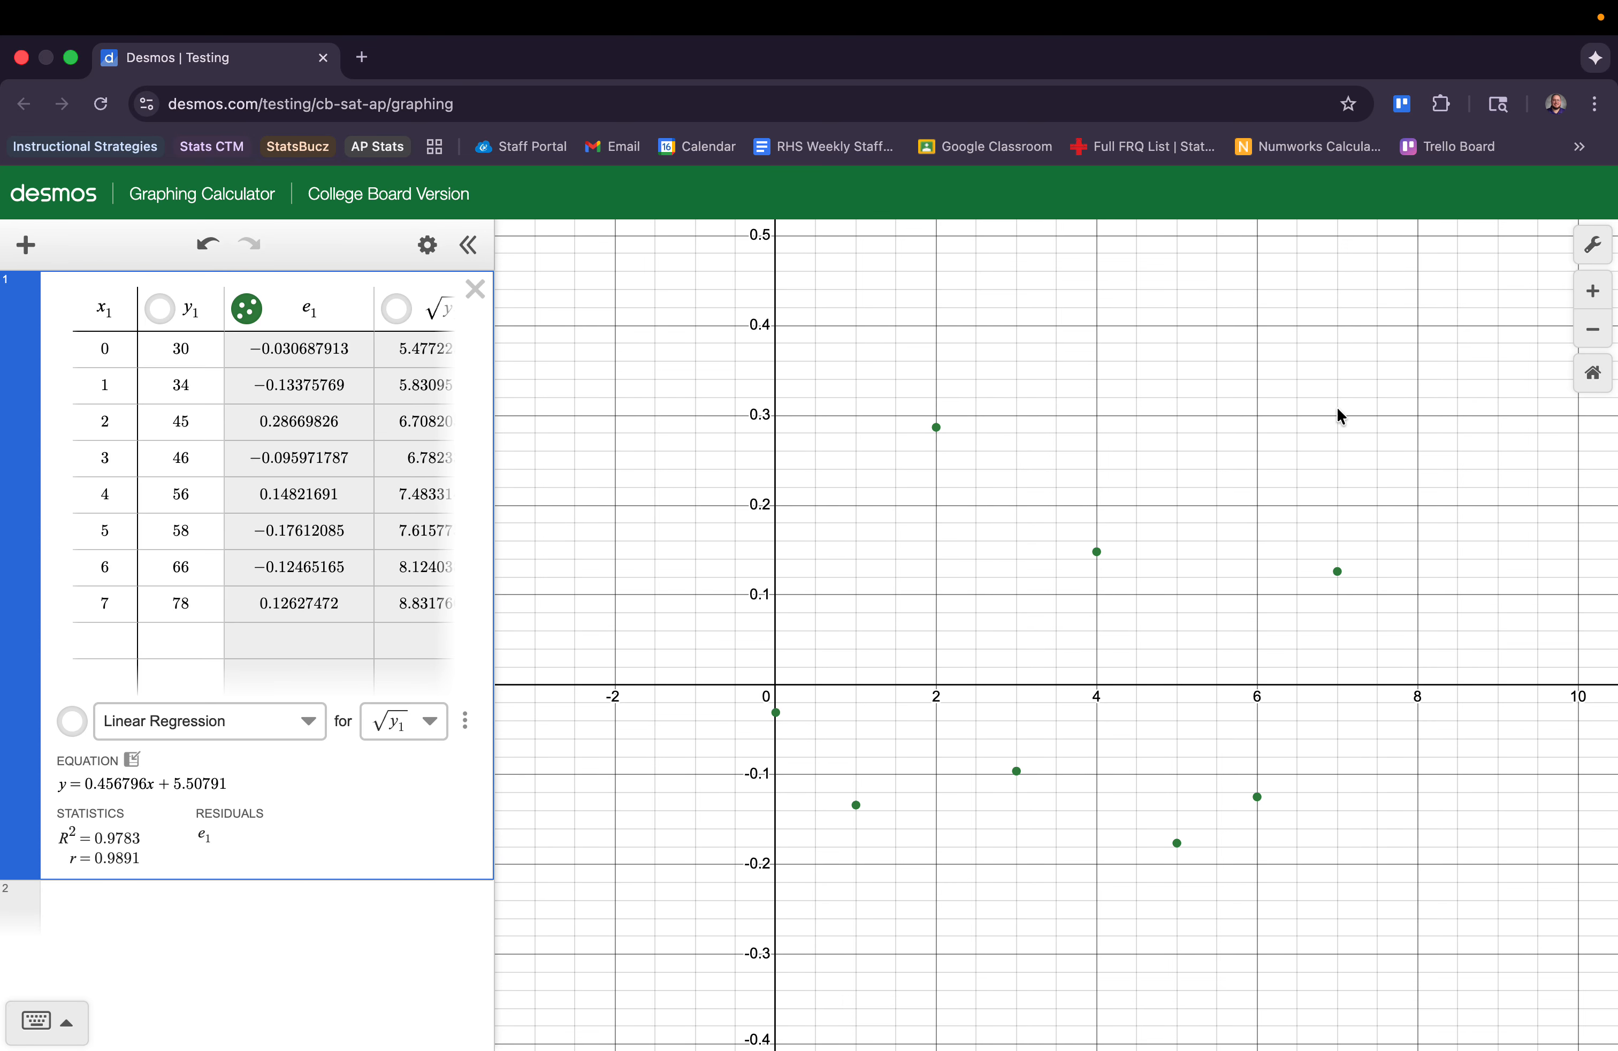
# Select the empty column heading after √y₁ and look through the available functions, including statistics, list operations, probability distributions and calculus.
pyautogui.moveTo(737, 1049)
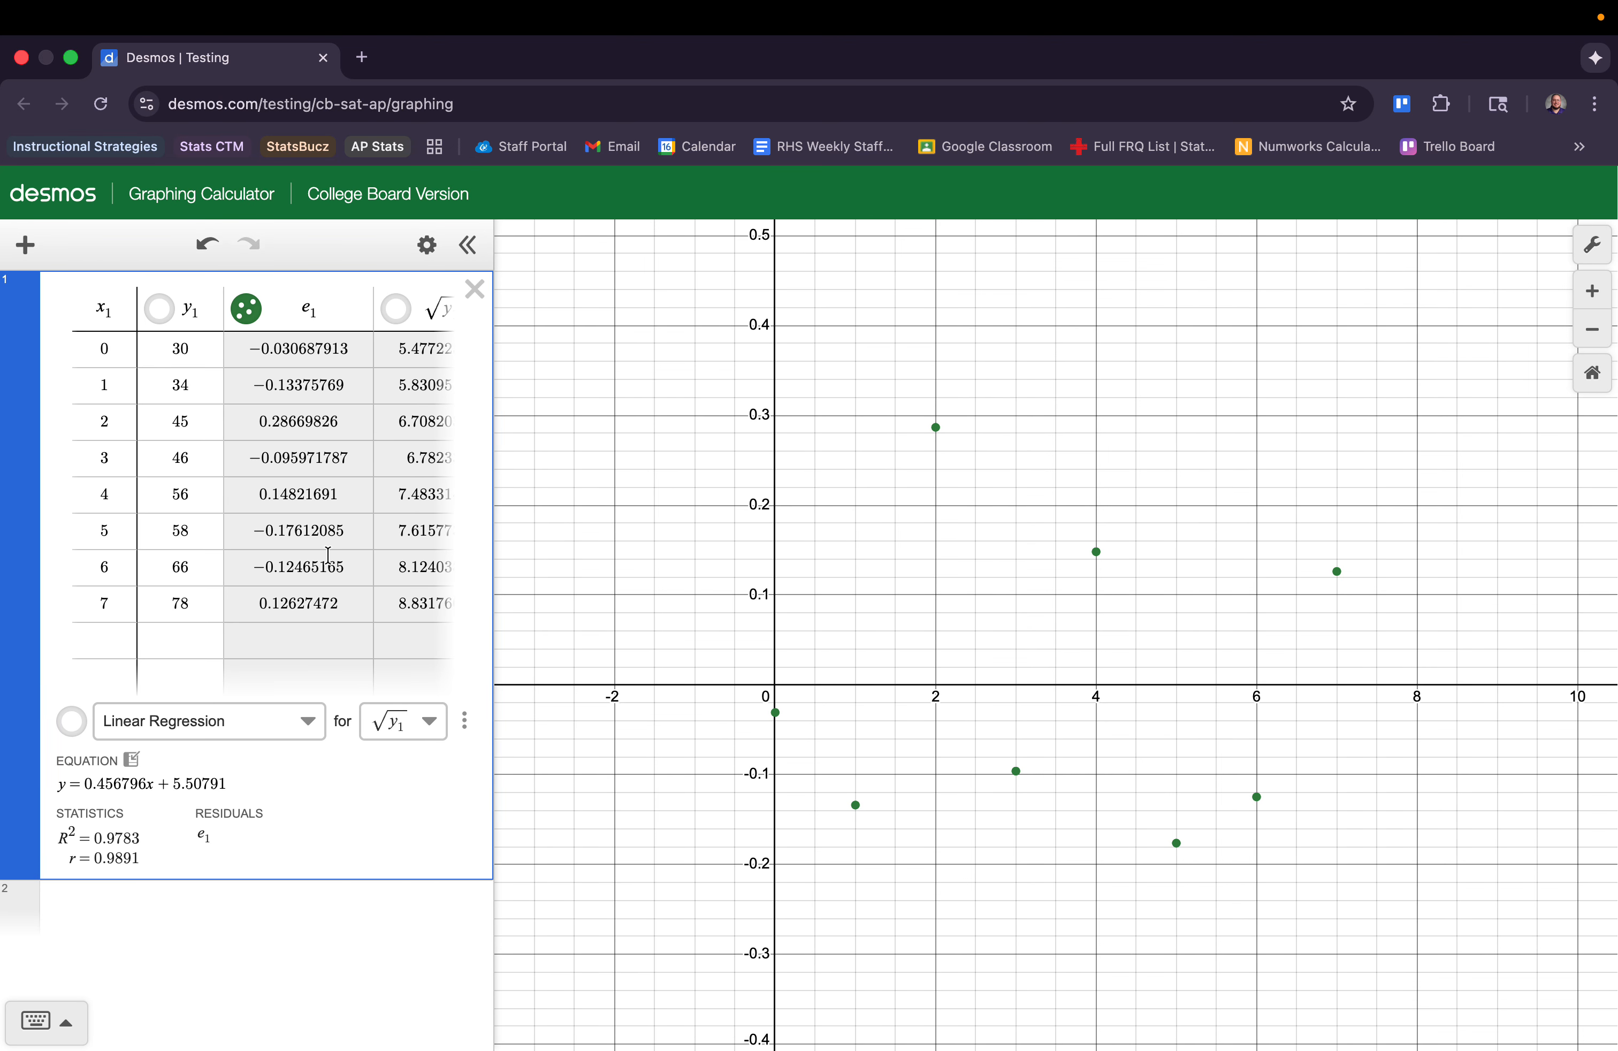
pyautogui.click(435, 324)
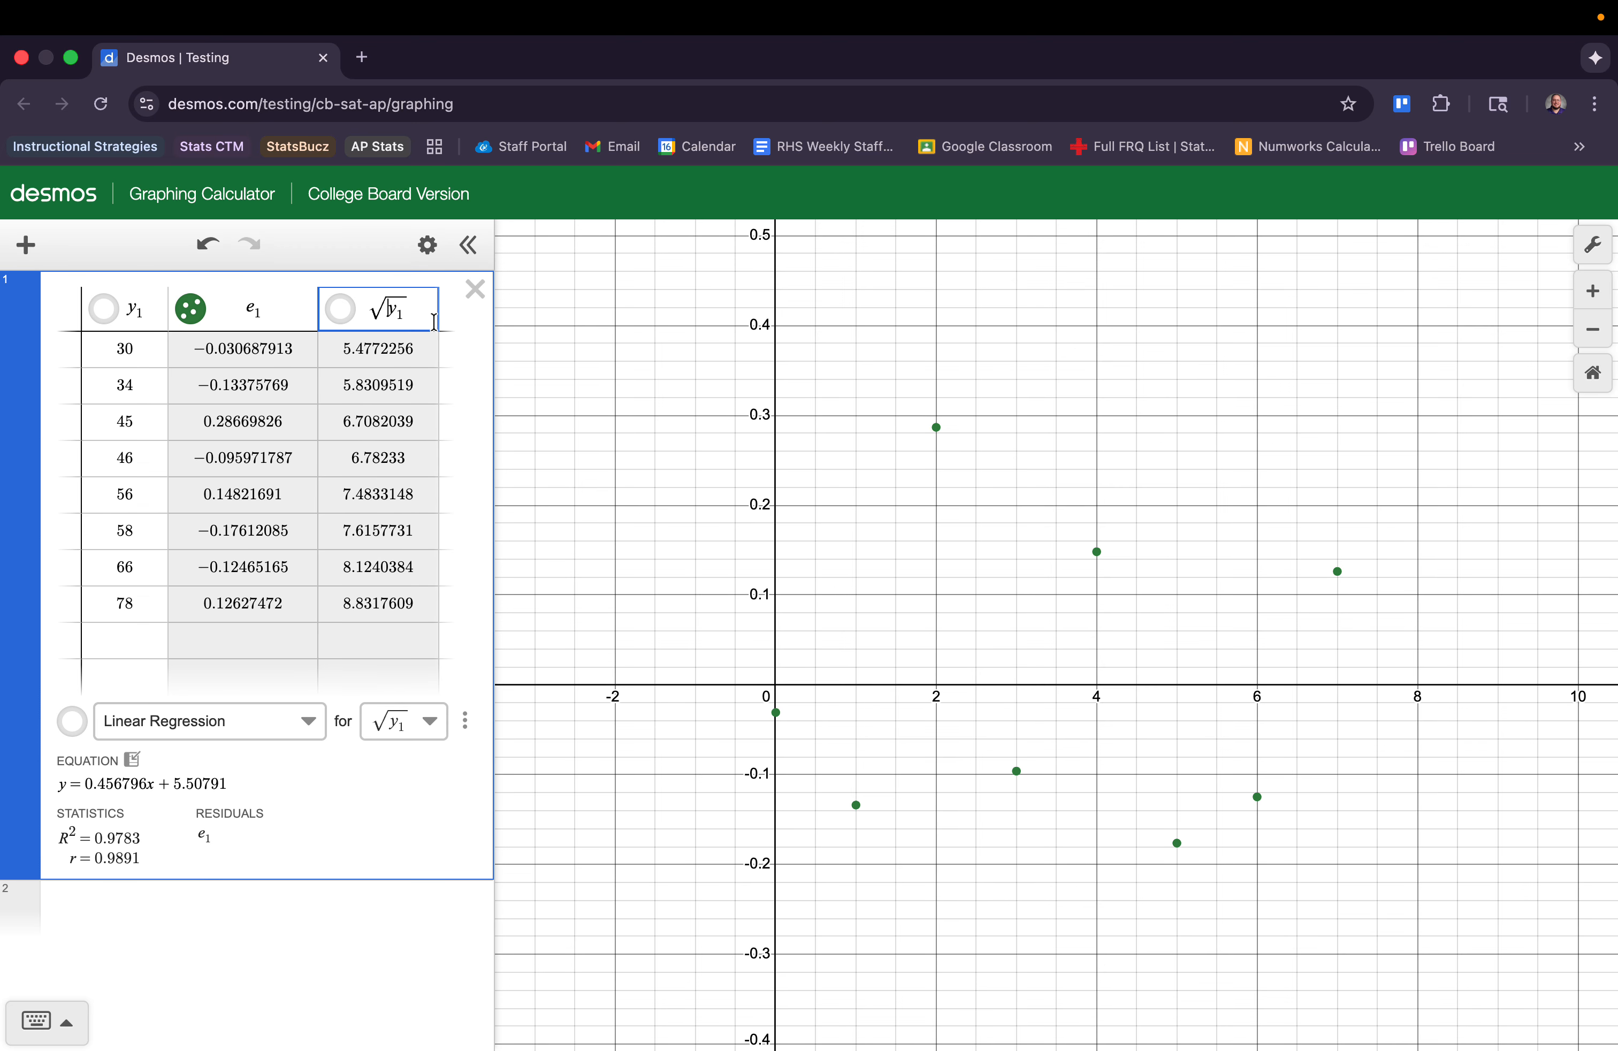
pyautogui.click(446, 314)
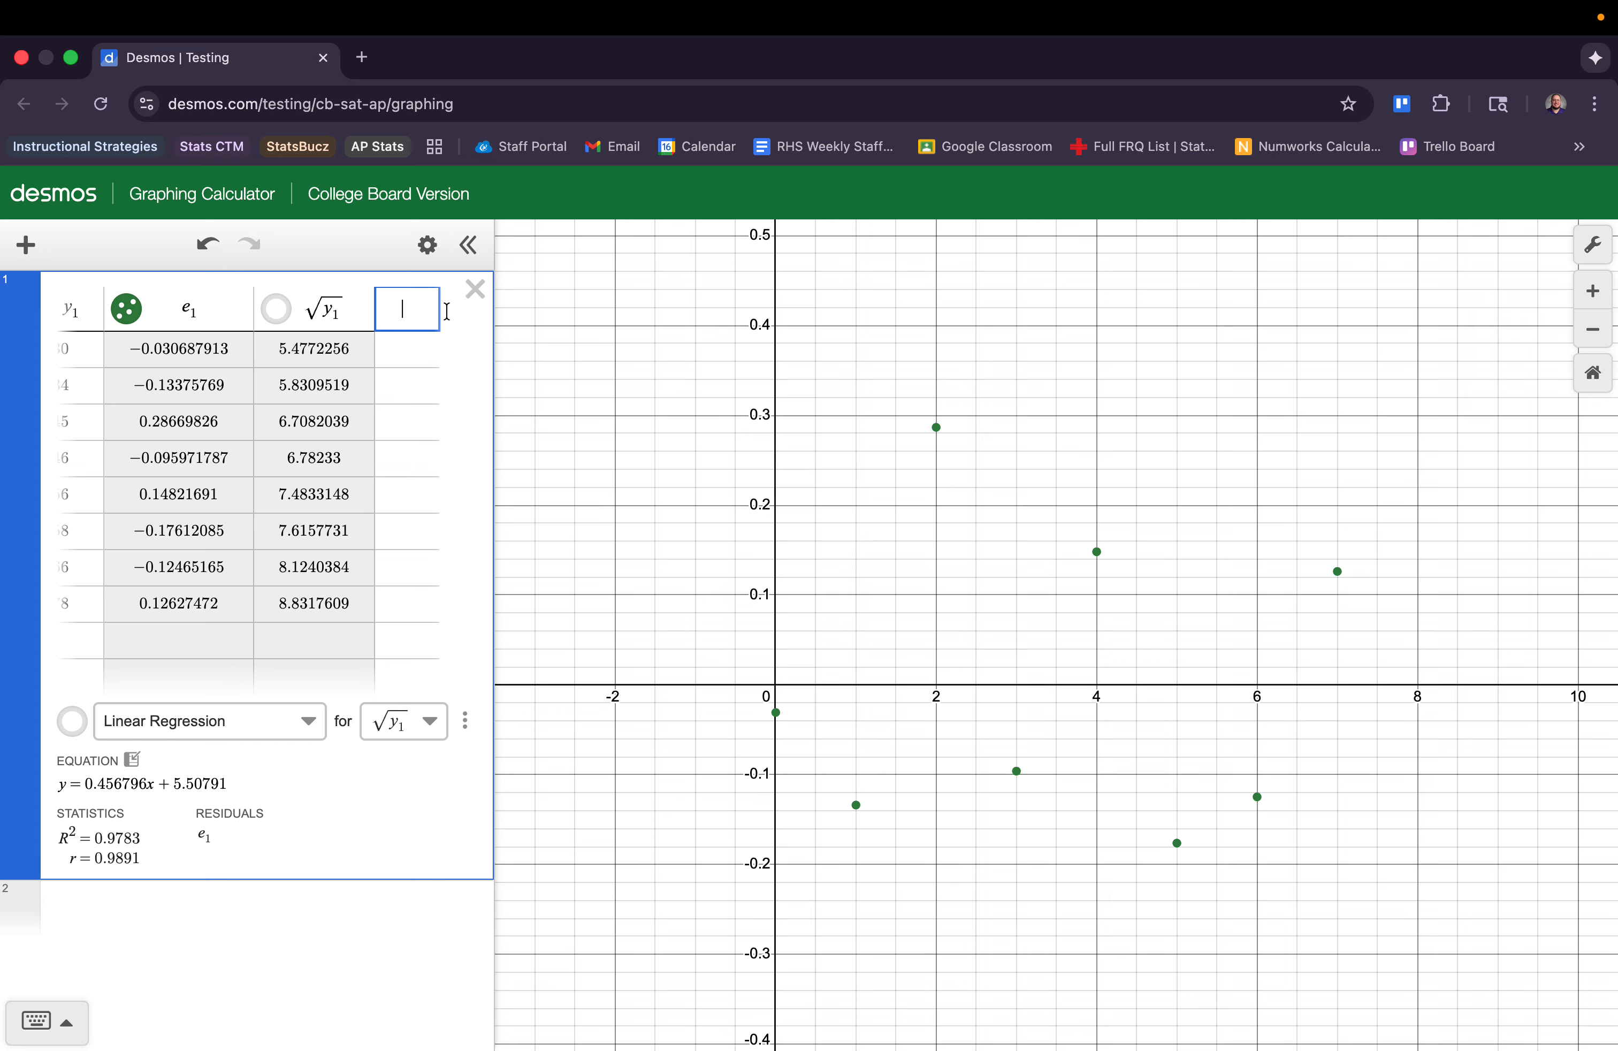
pyautogui.click(45, 1021)
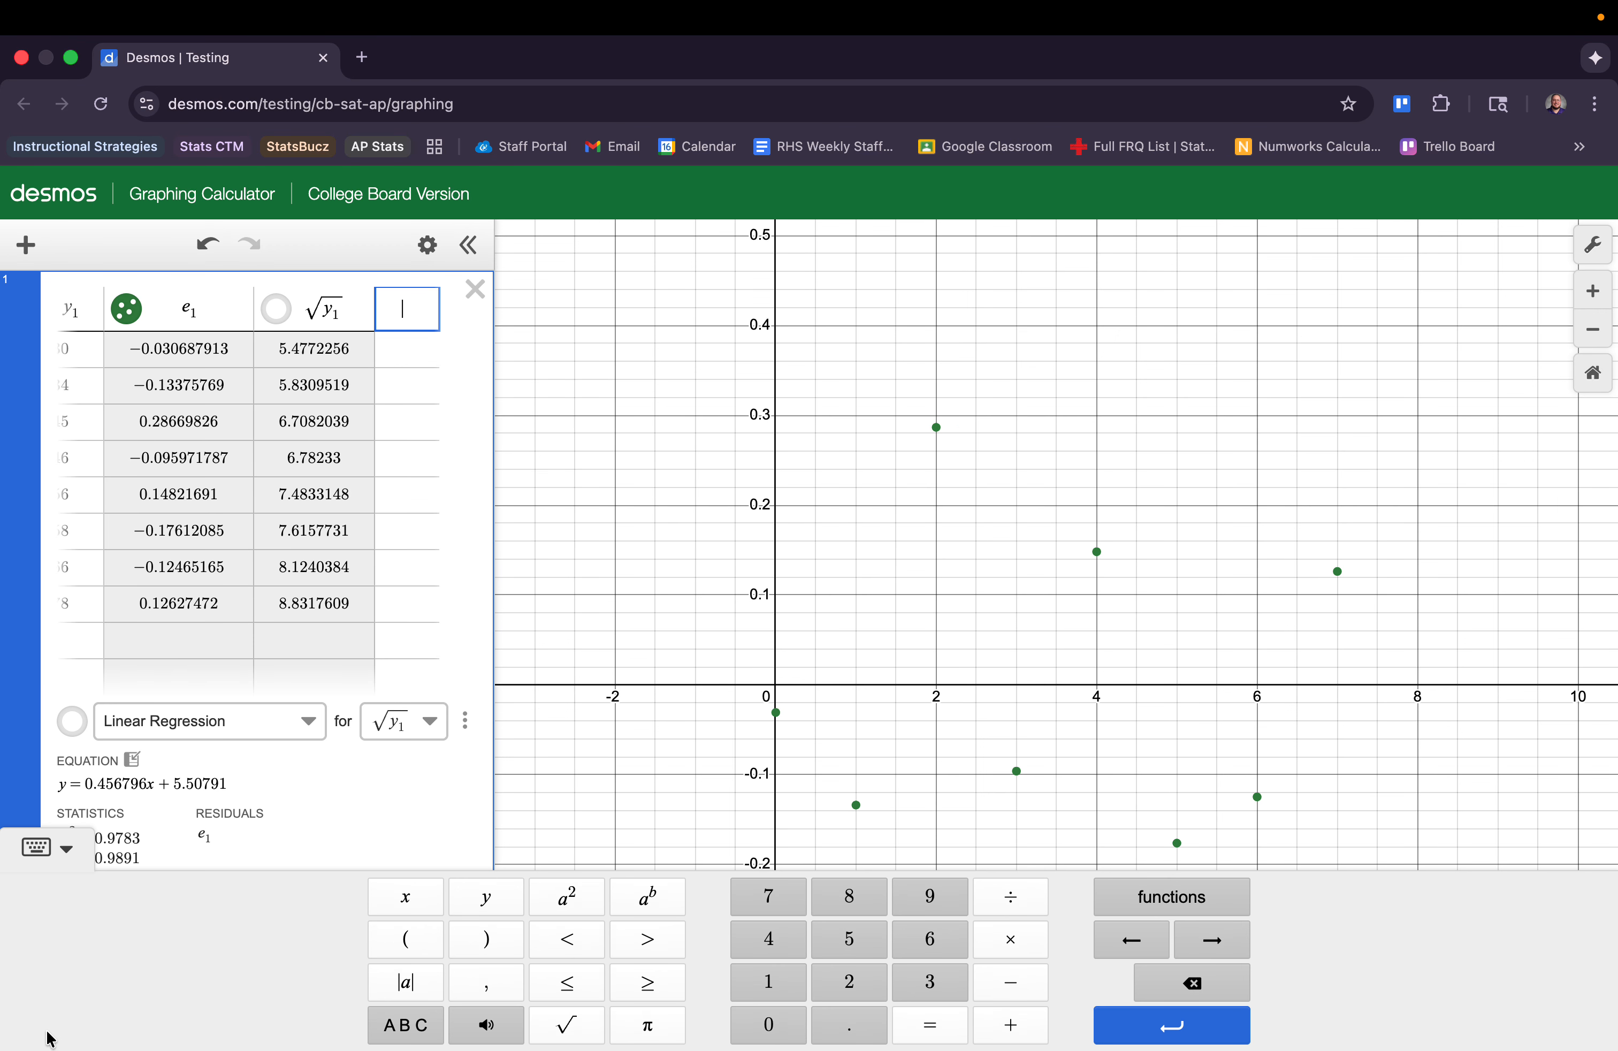
pyautogui.click(1121, 898)
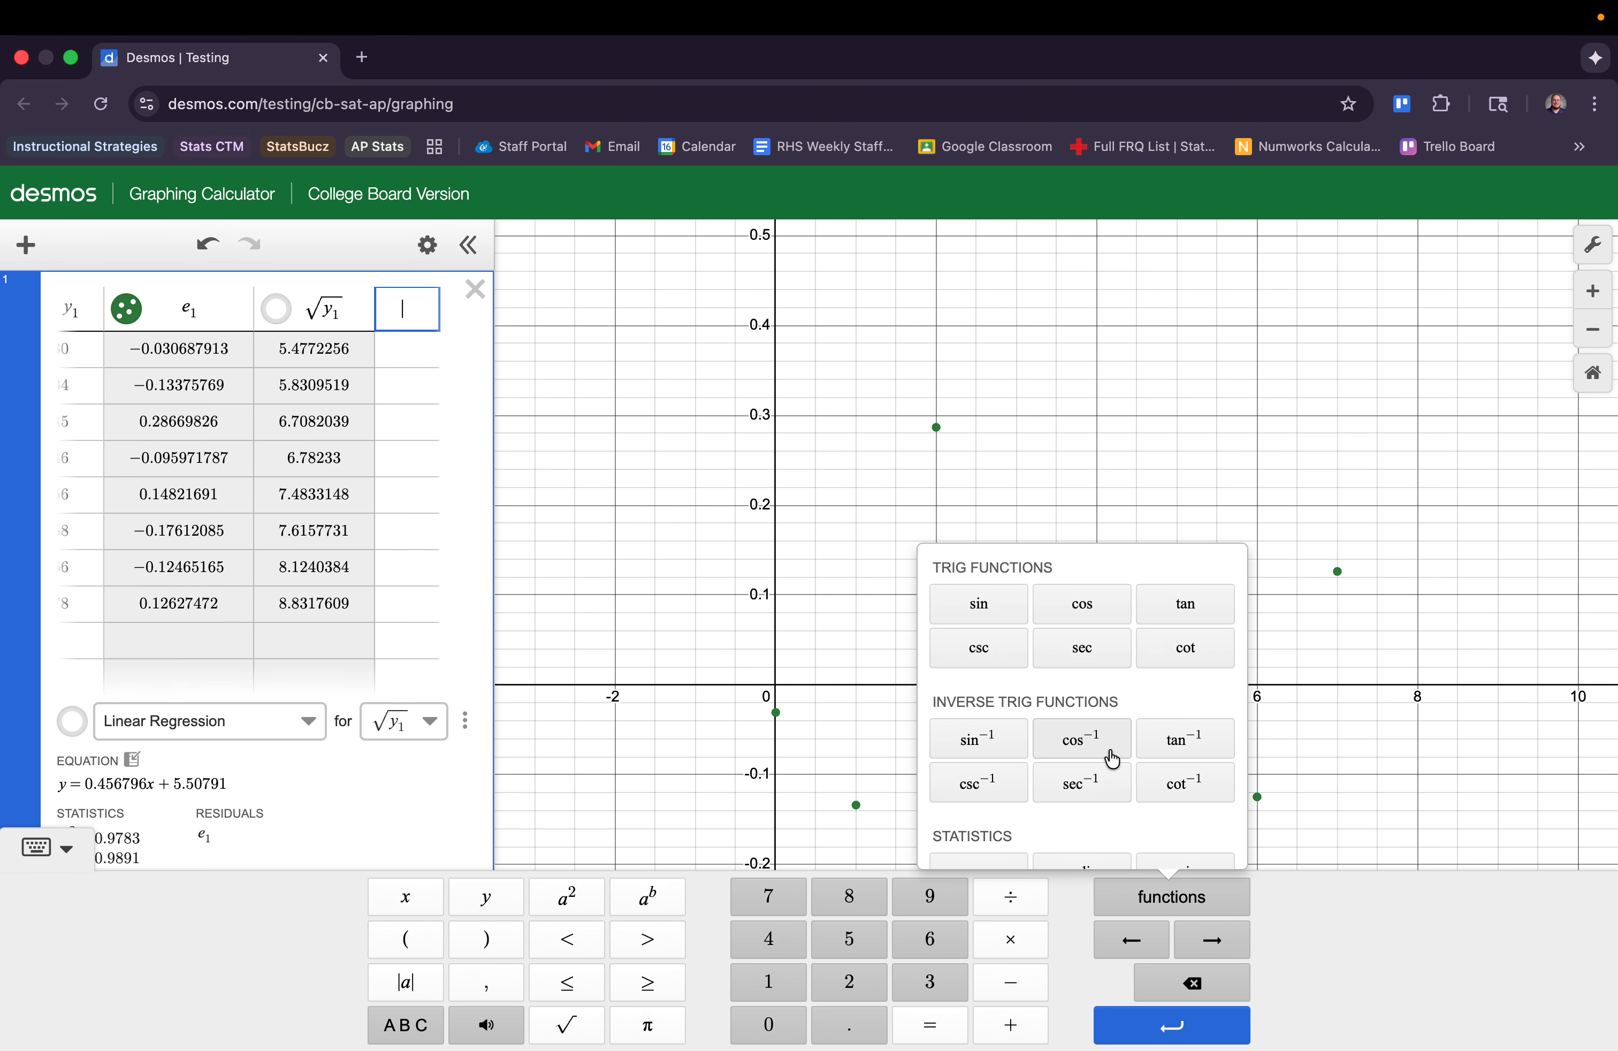
pyautogui.scroll(-6, 1108, 758)
pyautogui.scroll(-1, 1111, 758)
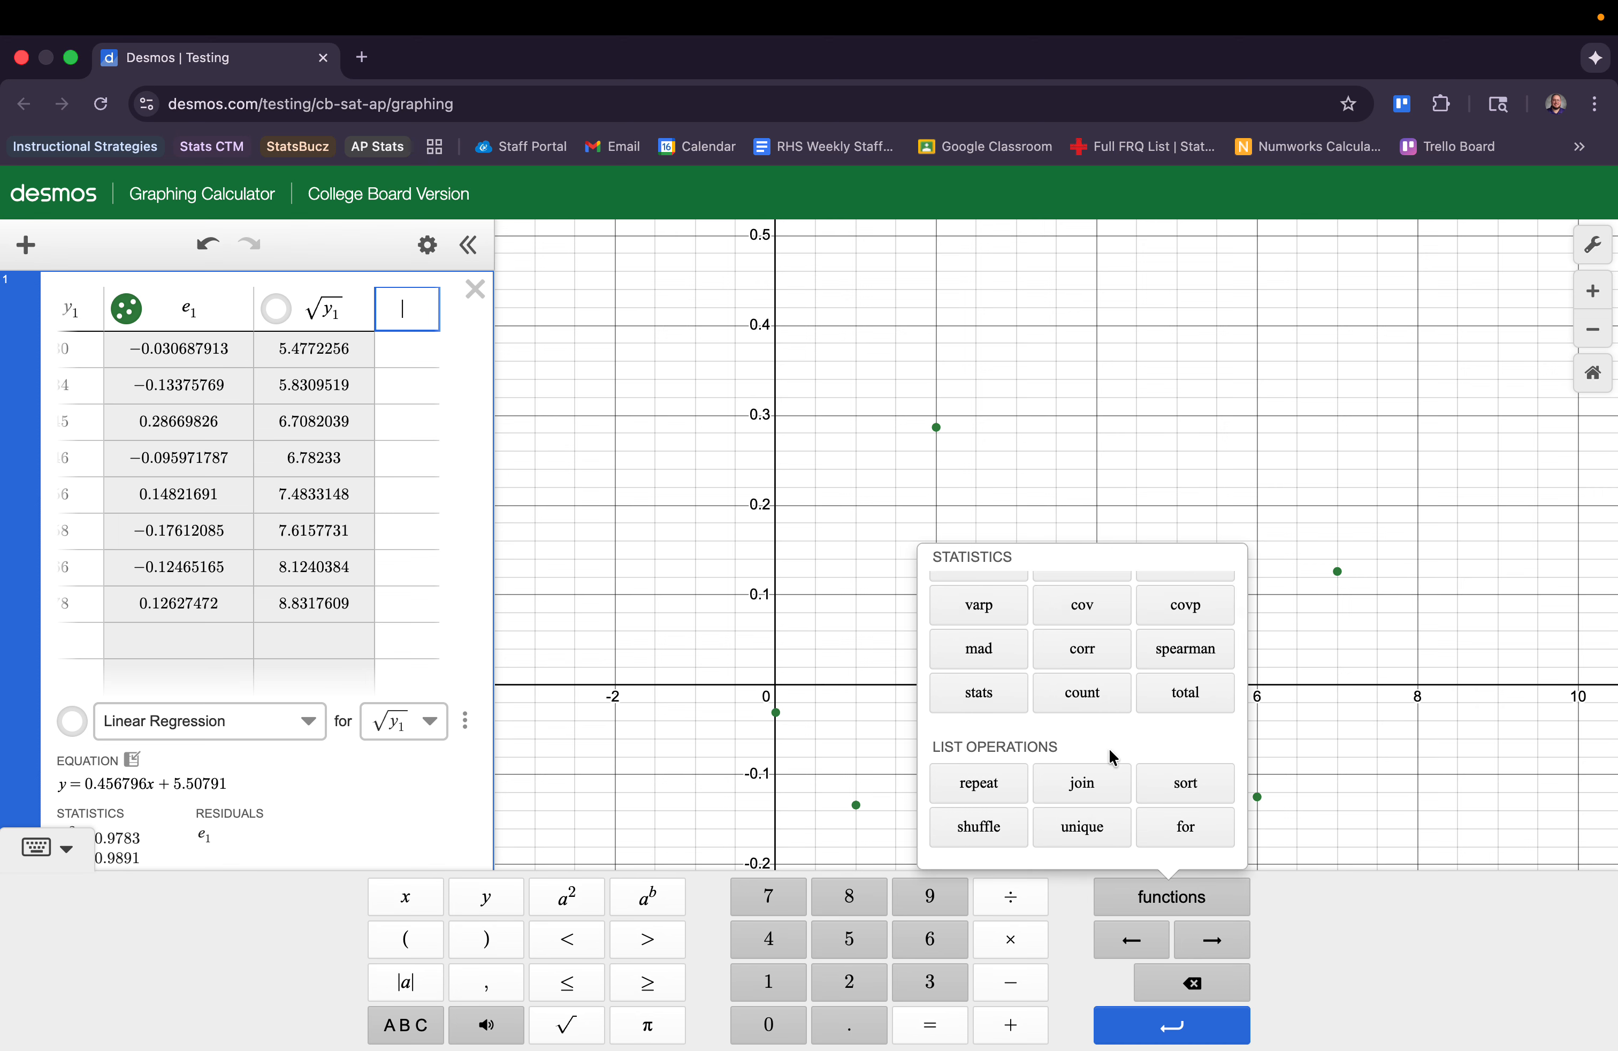
pyautogui.scroll(-8, 1112, 758)
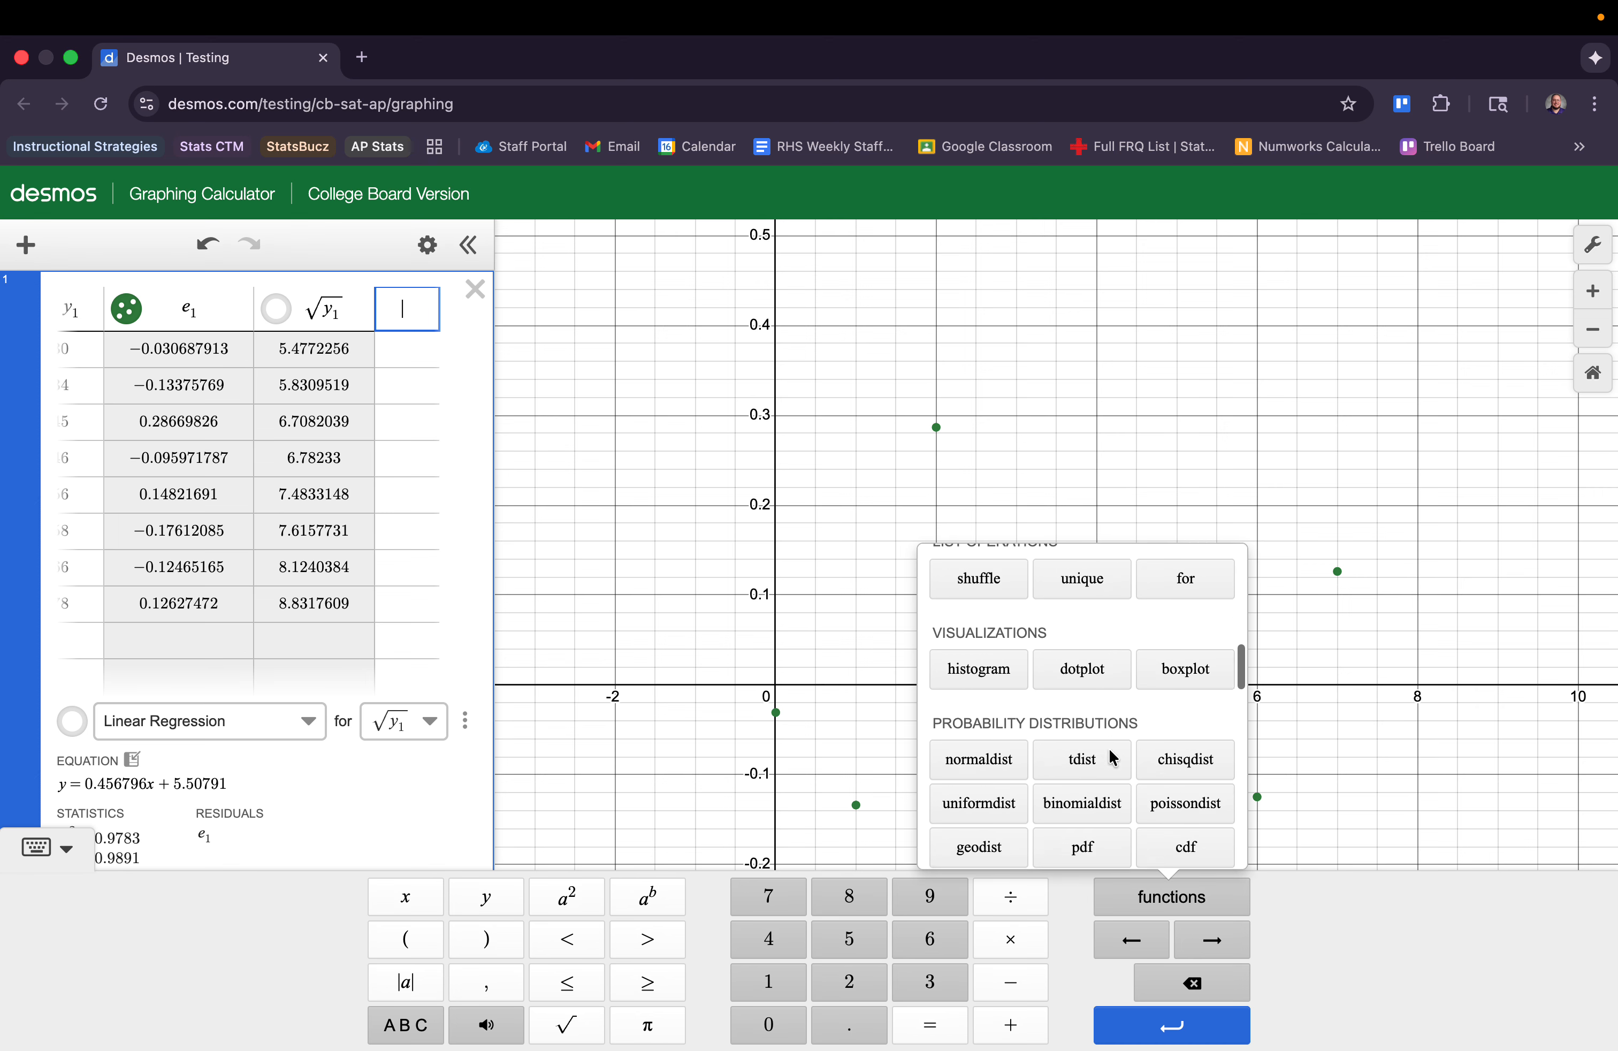
pyautogui.scroll(-10, 1111, 758)
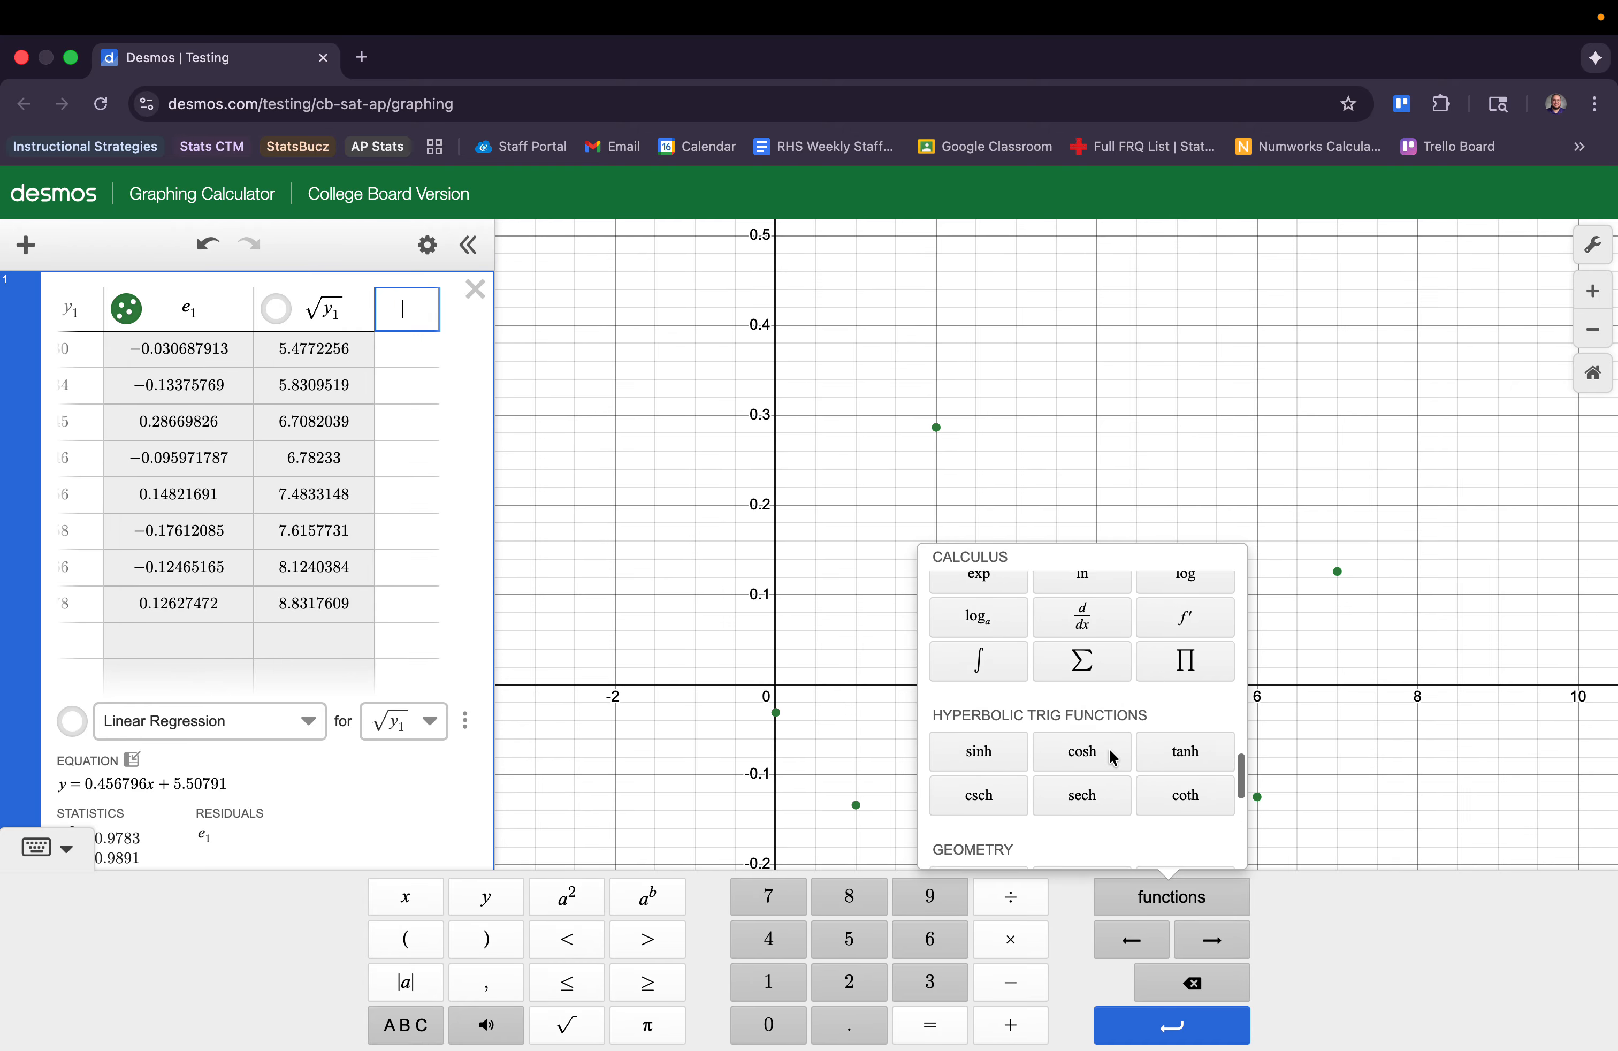
pyautogui.scroll(20, 1112, 758)
pyautogui.scroll(-8, 1112, 758)
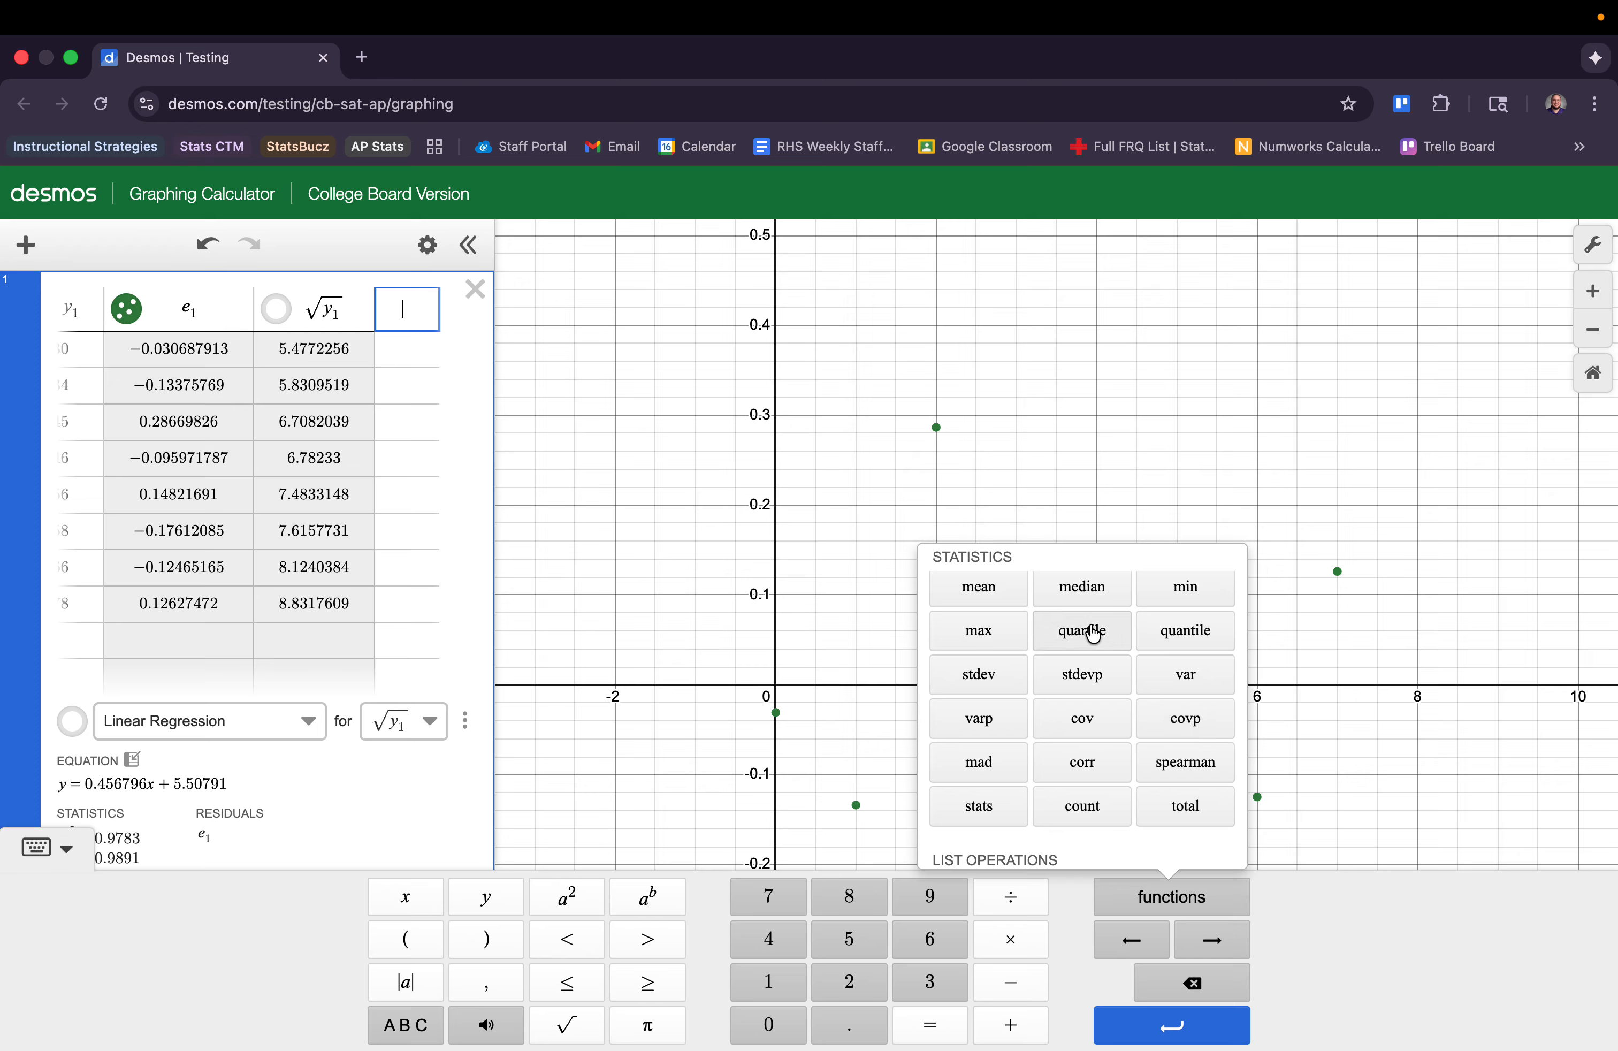
pyautogui.scroll(-4, 1054, 834)
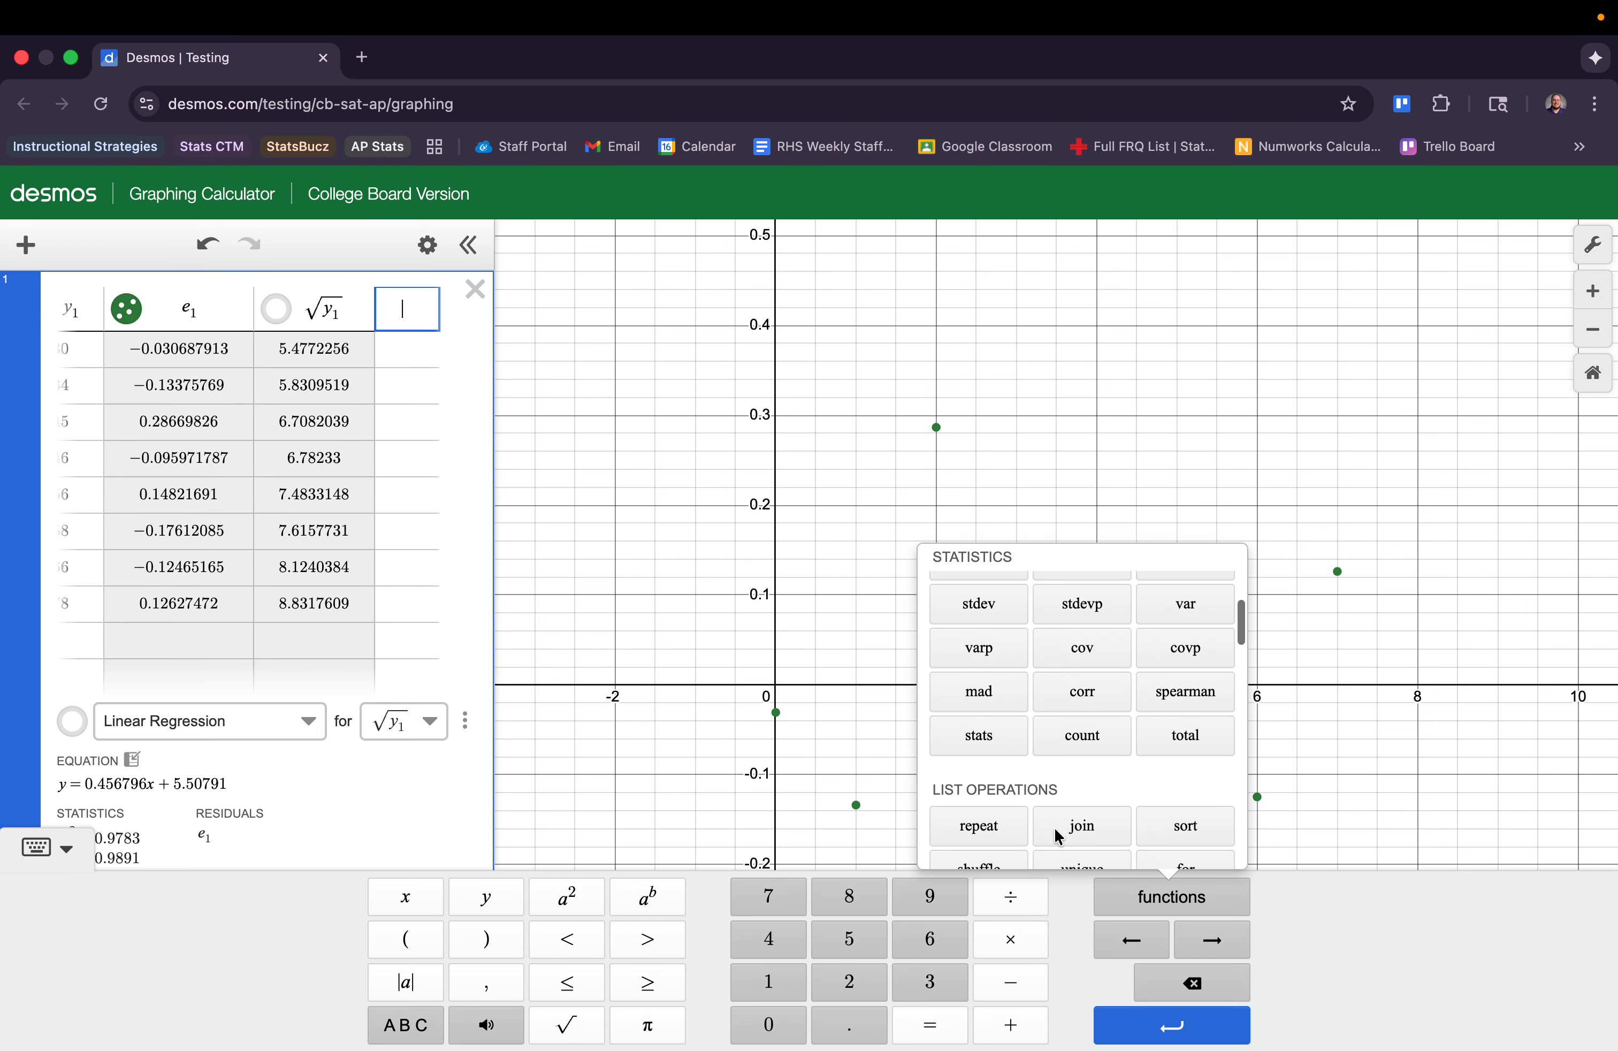
pyautogui.scroll(-3, 1076, 738)
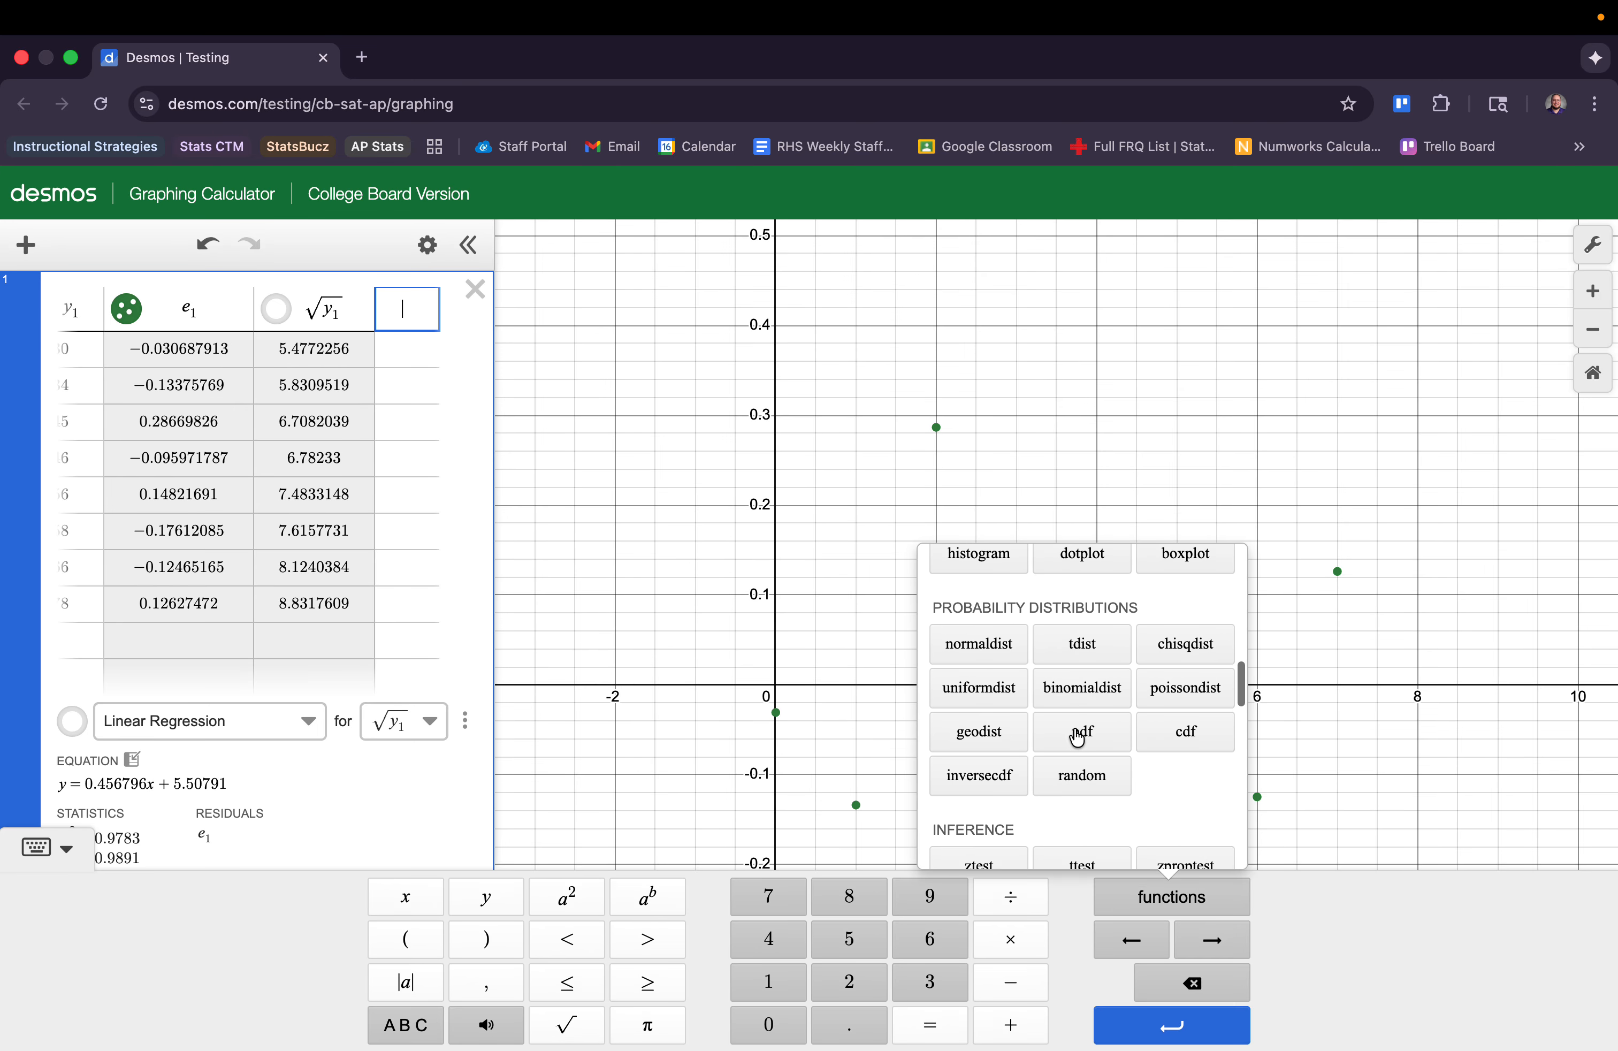
pyautogui.click(1171, 902)
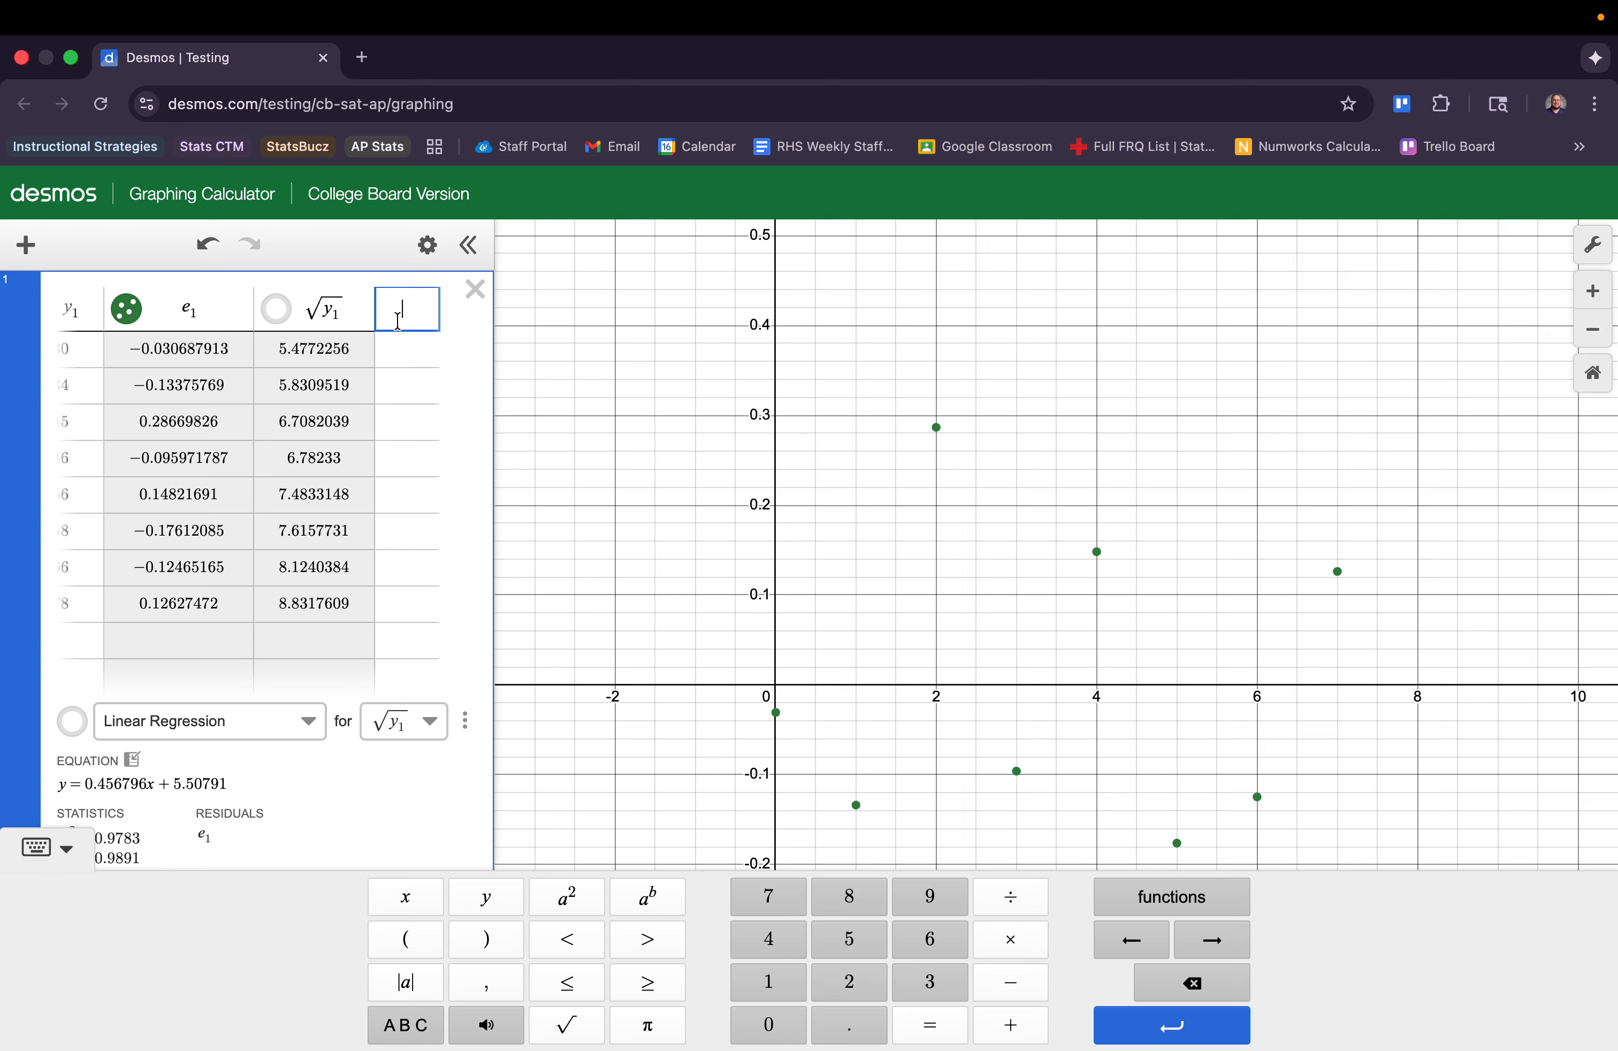
# Add an ln y₁ column to the table and plot it without the residuals e₁, fitted to the graph window.
pyautogui.write('ln')
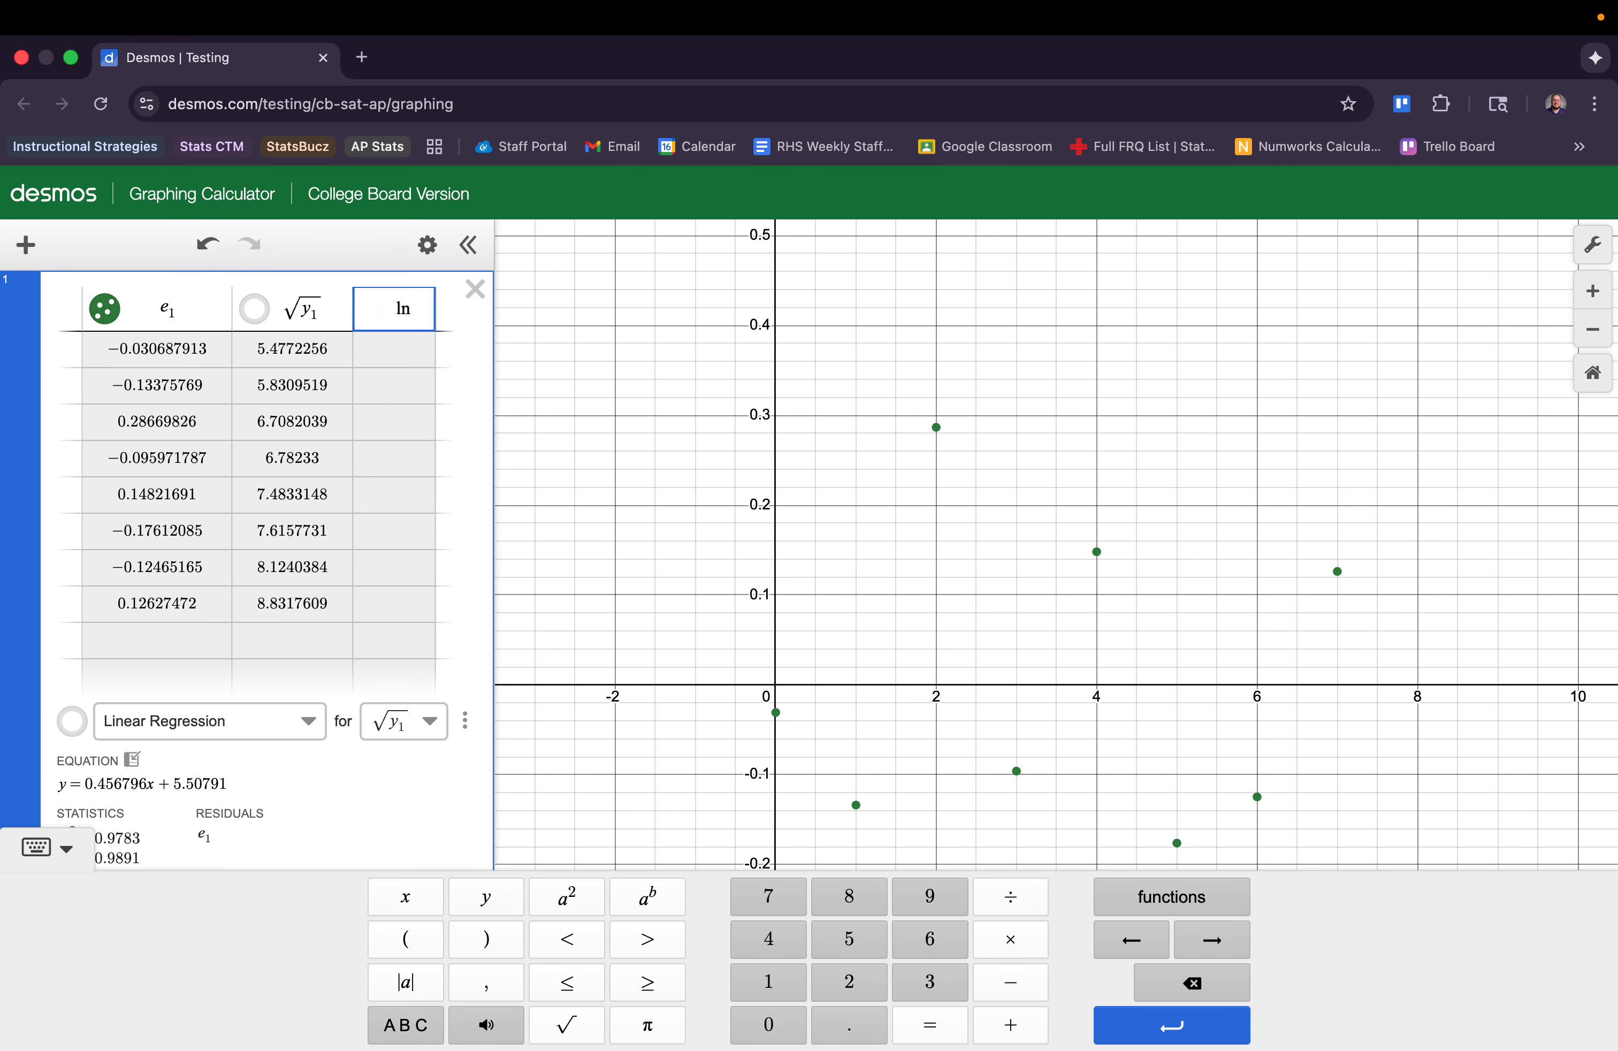
pyautogui.write(' y1')
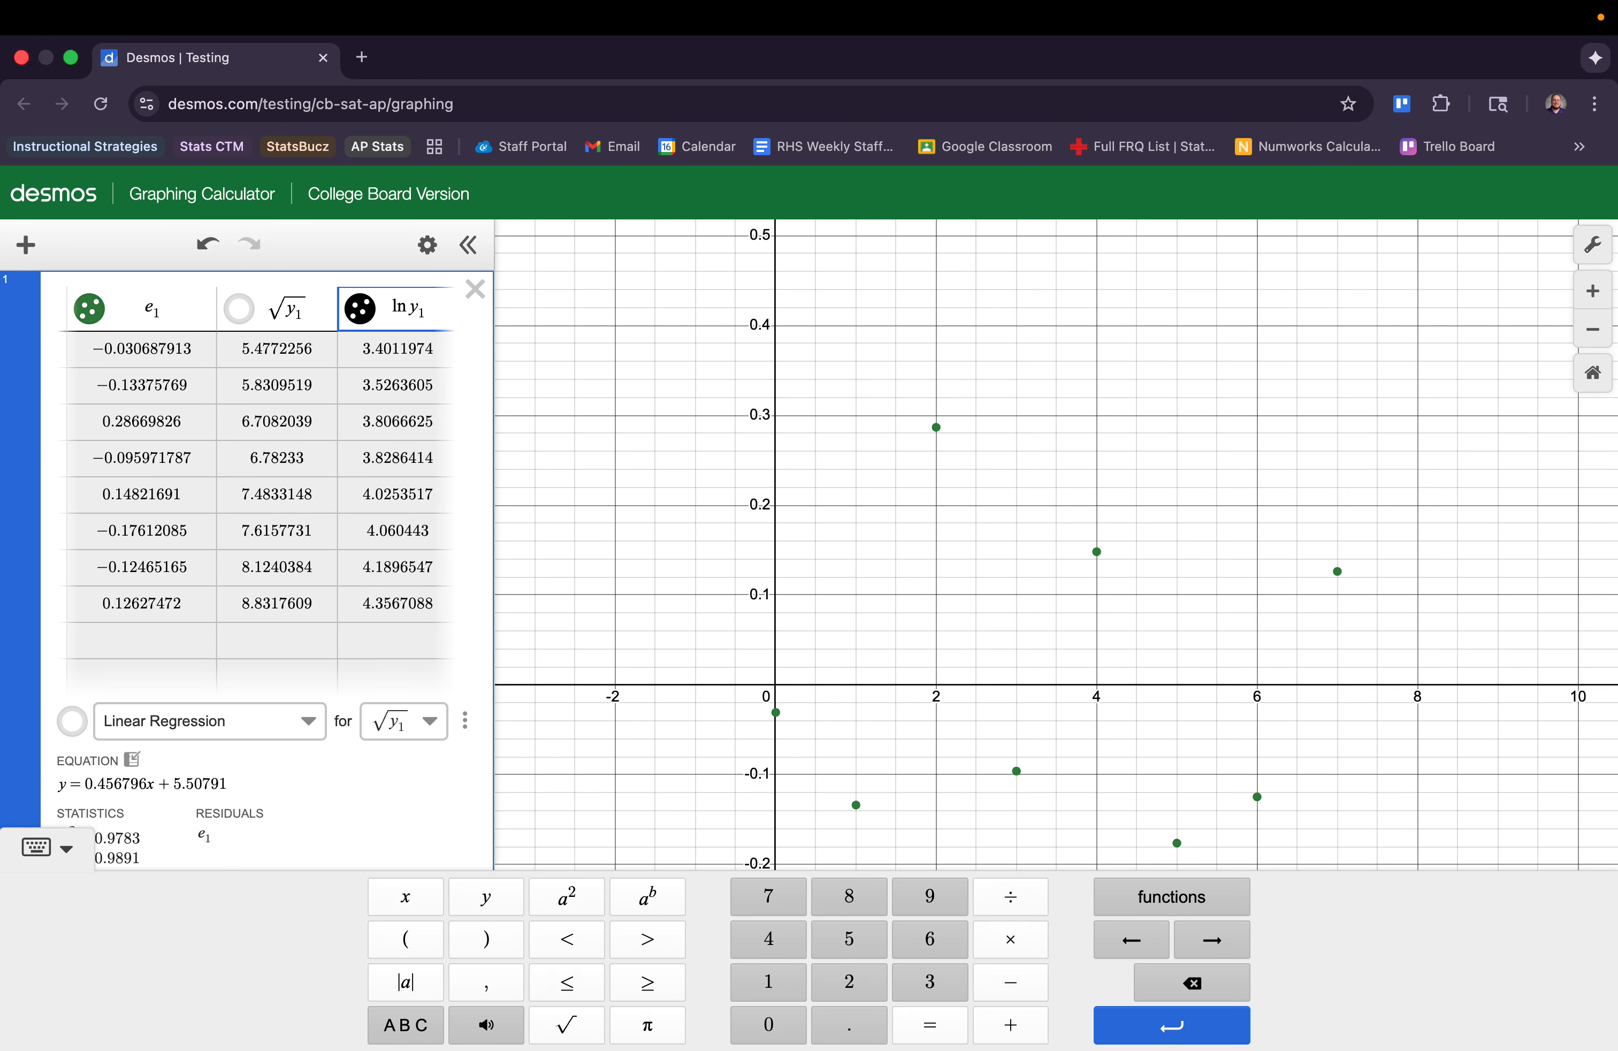
pyautogui.click(31, 845)
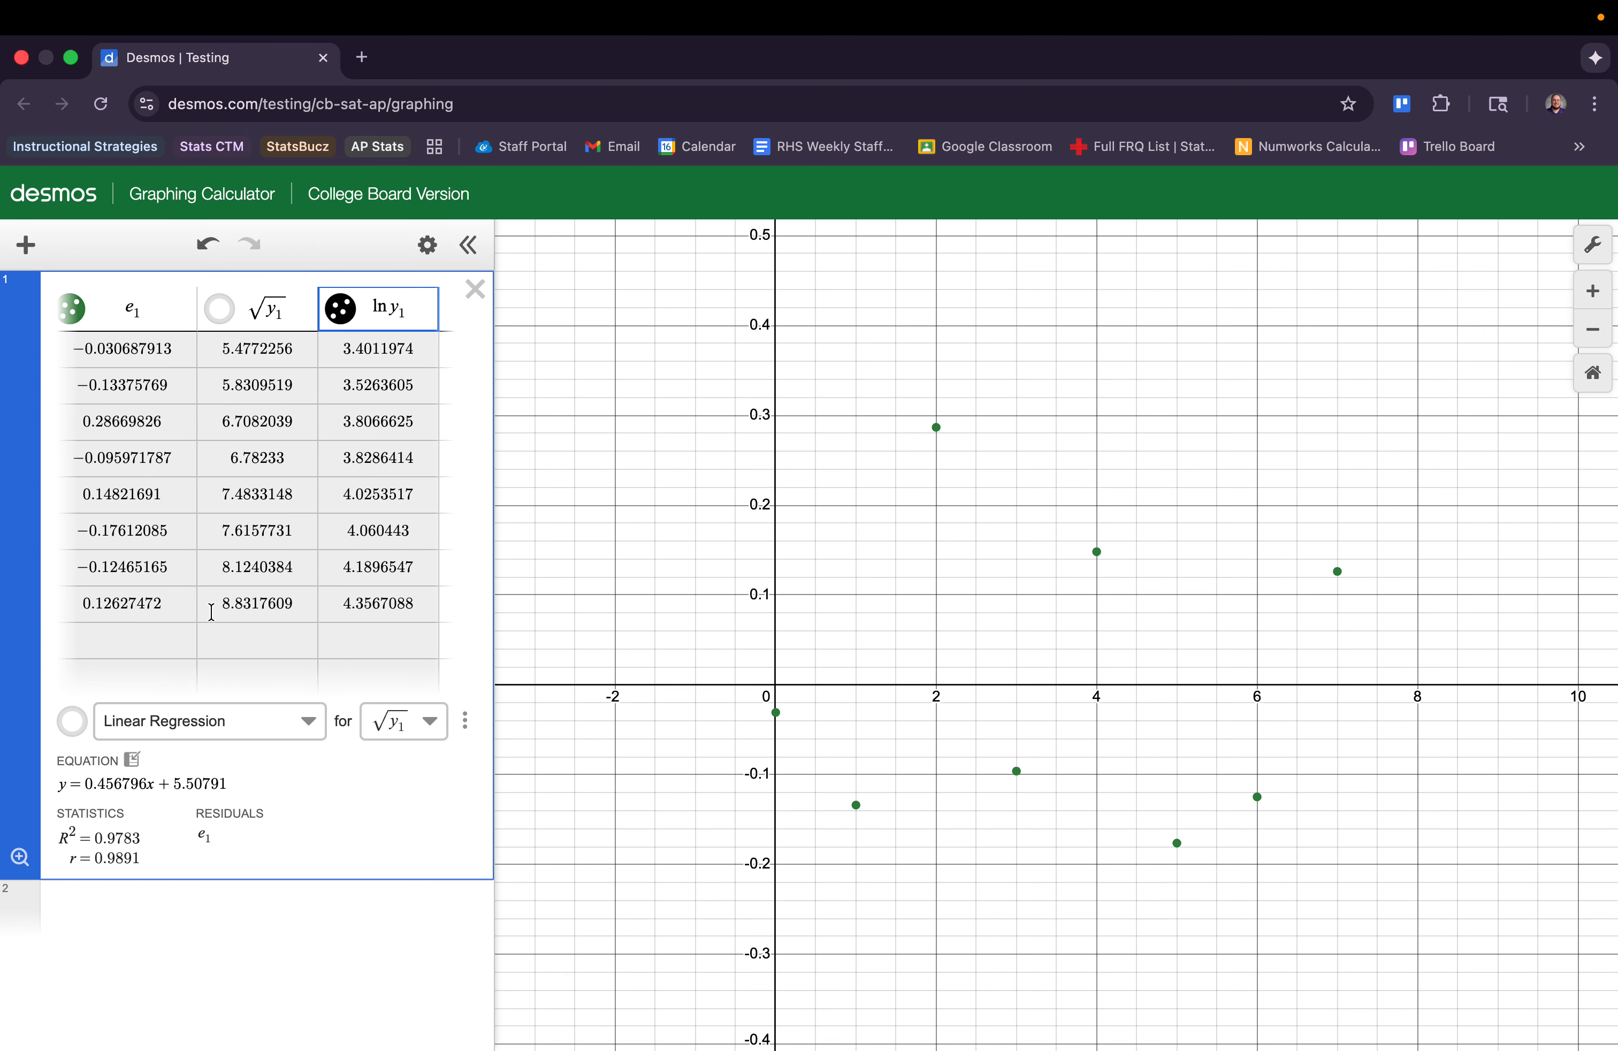
pyautogui.click(72, 308)
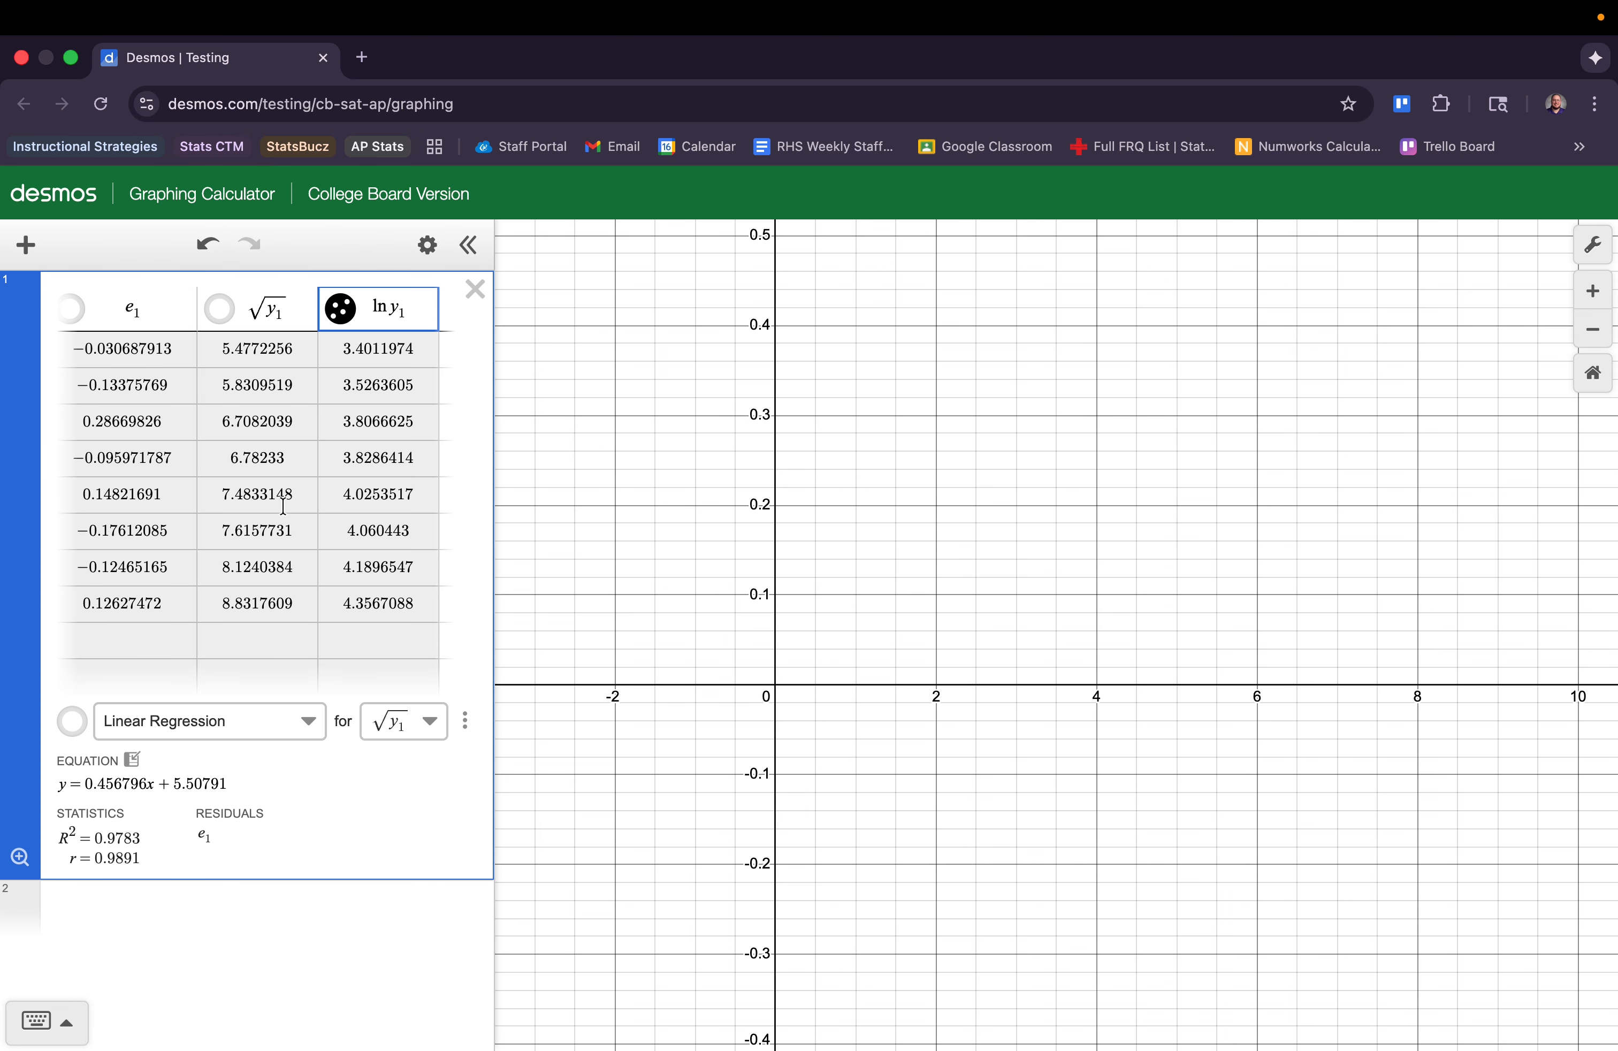
pyautogui.click(20, 857)
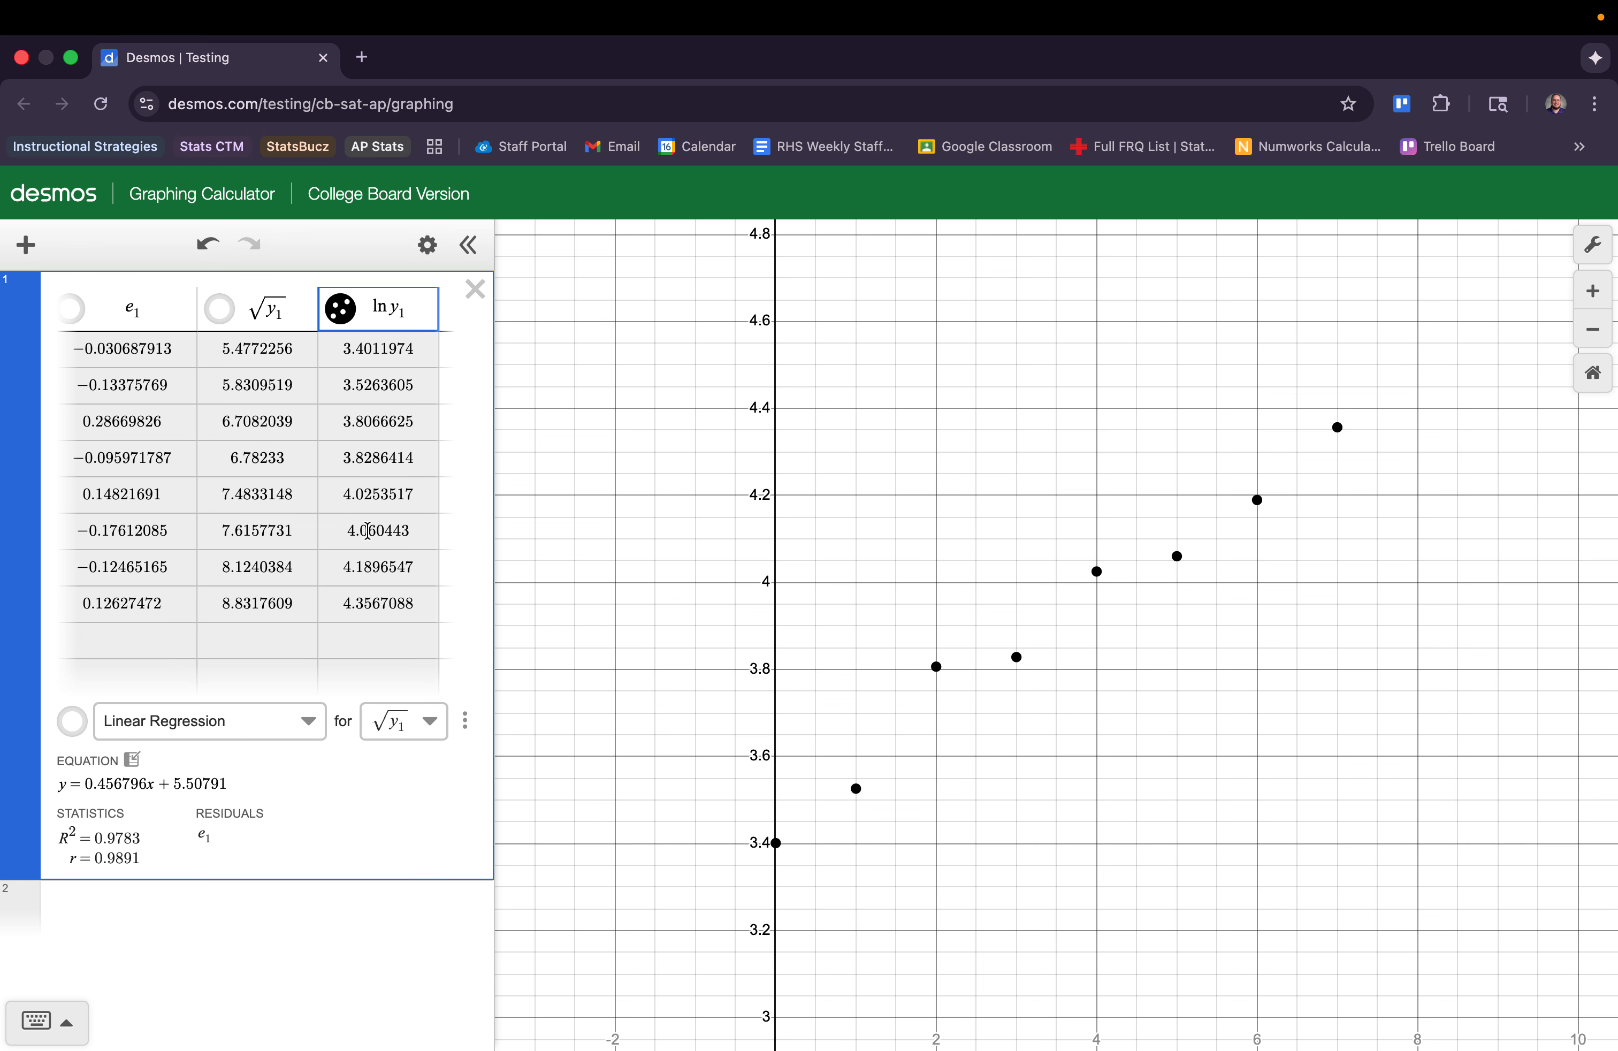
# Switch the linear regression to ln y₁ and display its regression line.
pyautogui.click(399, 721)
pyautogui.click(412, 846)
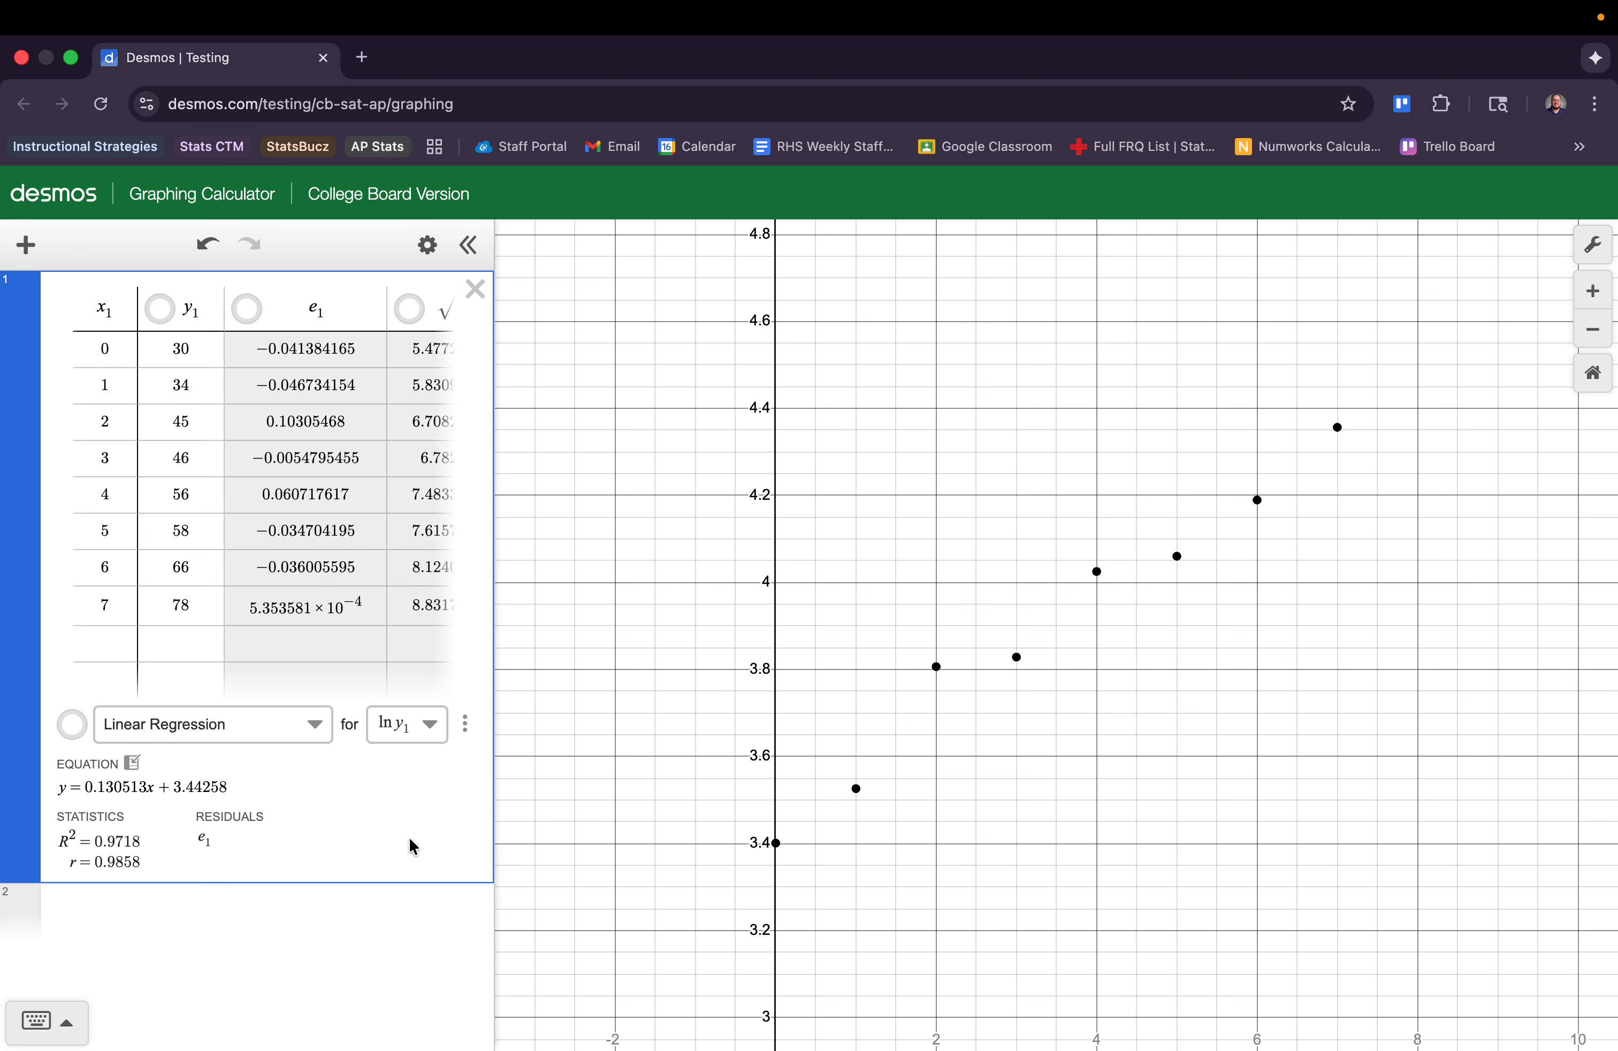
pyautogui.click(81, 729)
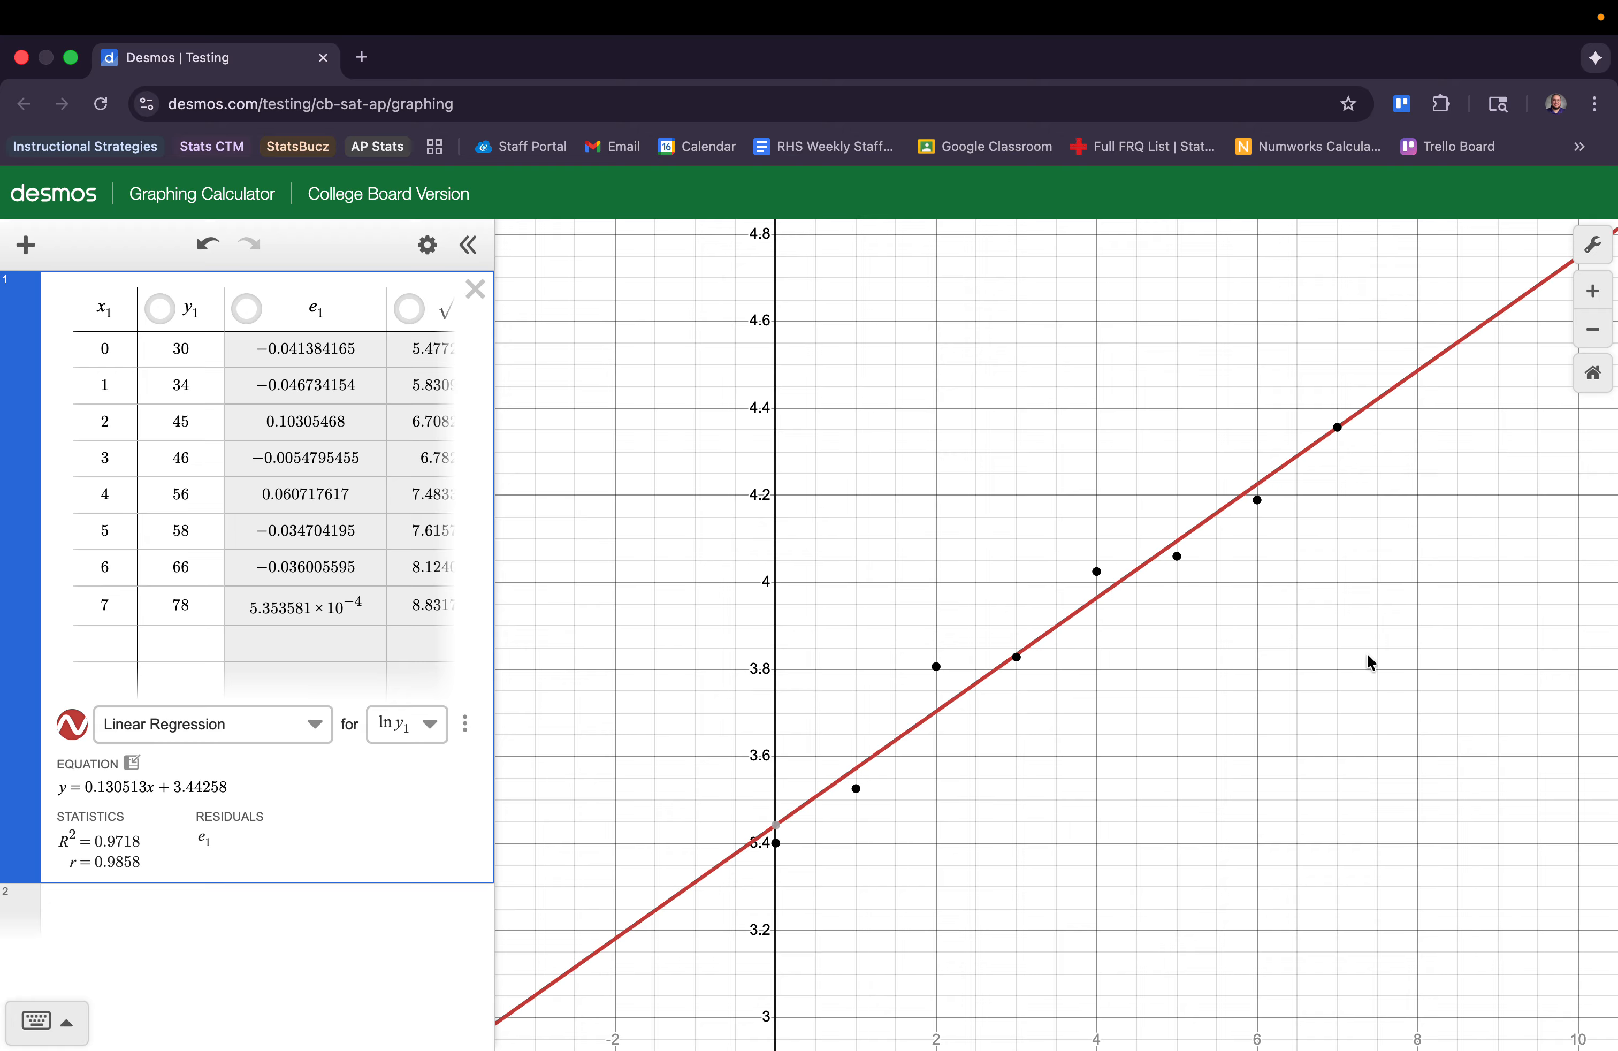
pyautogui.moveTo(228, 784); pyautogui.dragTo(54, 785)
pyautogui.click(124, 915)
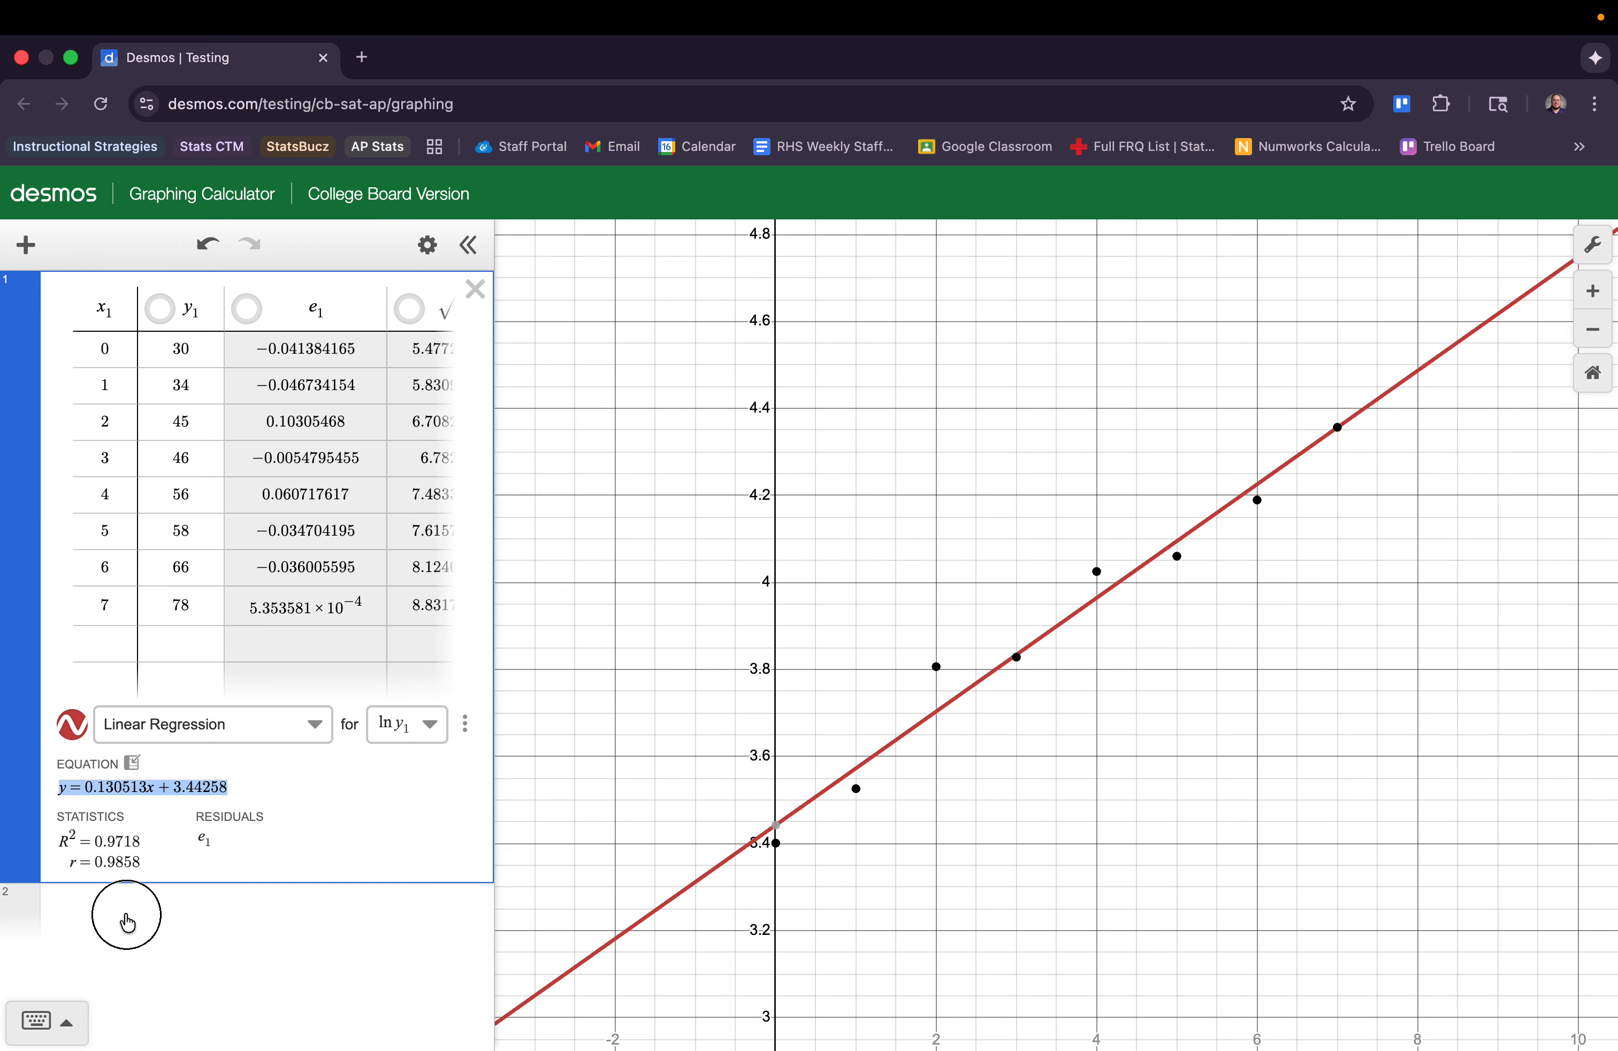
pyautogui.write('ln y')
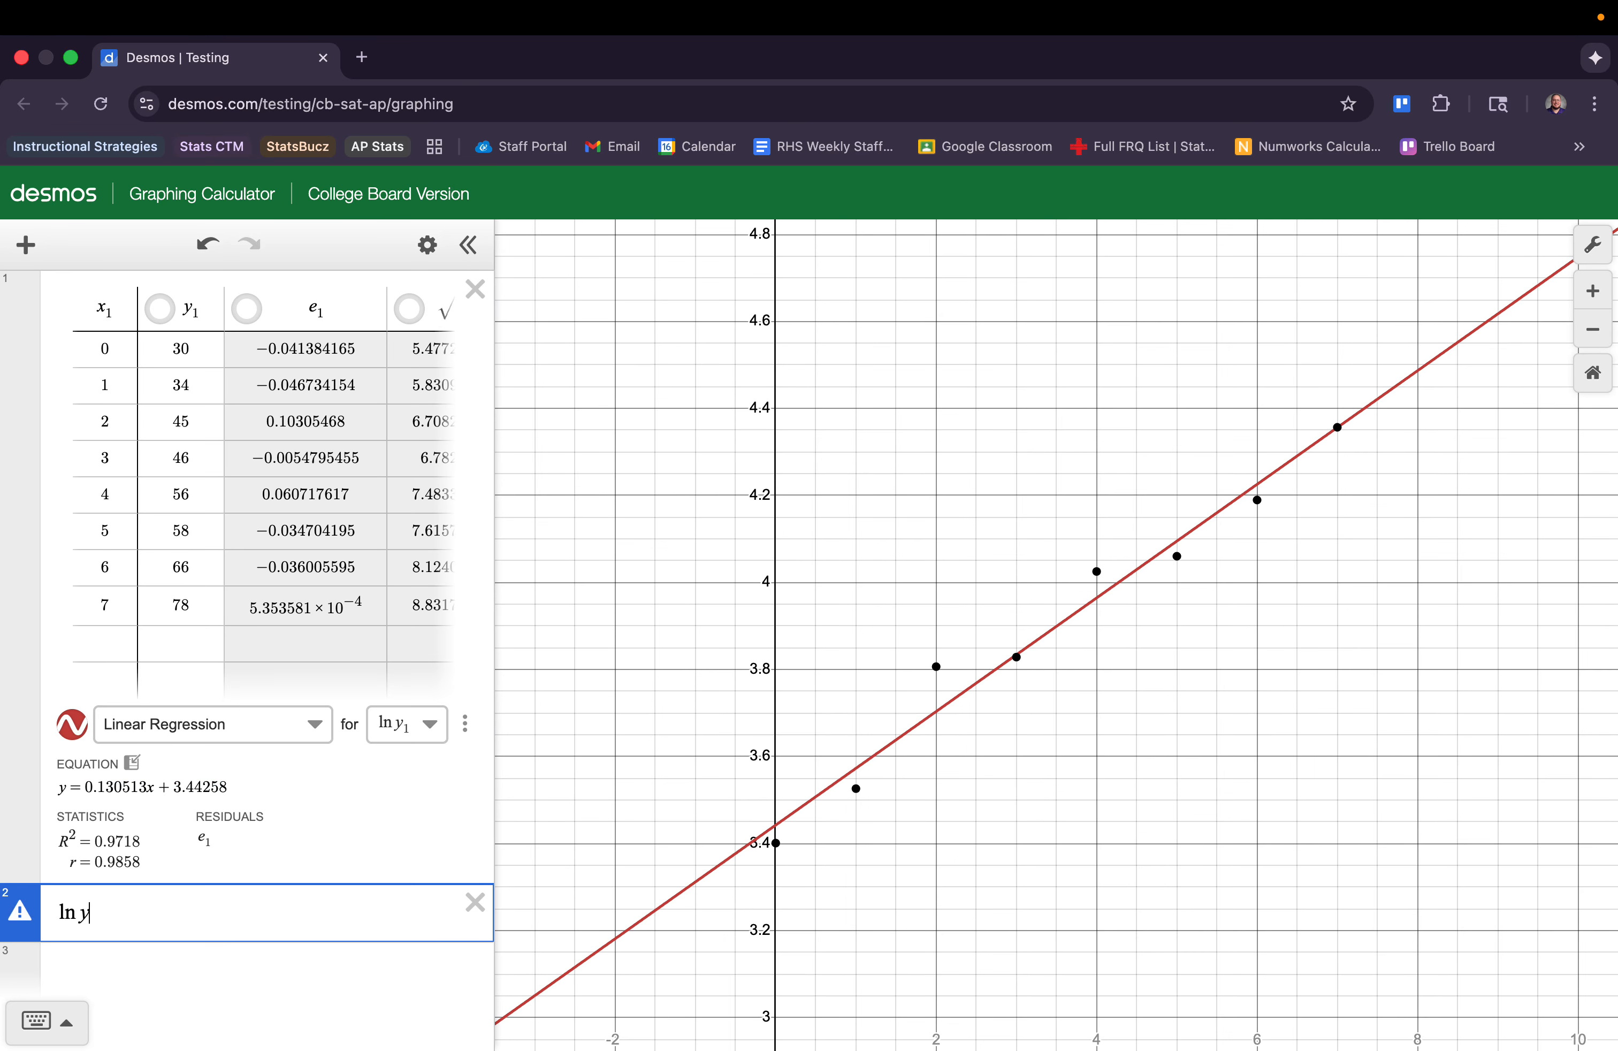
pyautogui.moveTo(120, 911); pyautogui.dragTo(61, 904)
pyautogui.press('BackSpace')
# Display the residuals e₁ of the ln y₁ regression and fit the graph window to them.
pyautogui.click(405, 722)
pyautogui.click(405, 721)
pyautogui.click(260, 332)
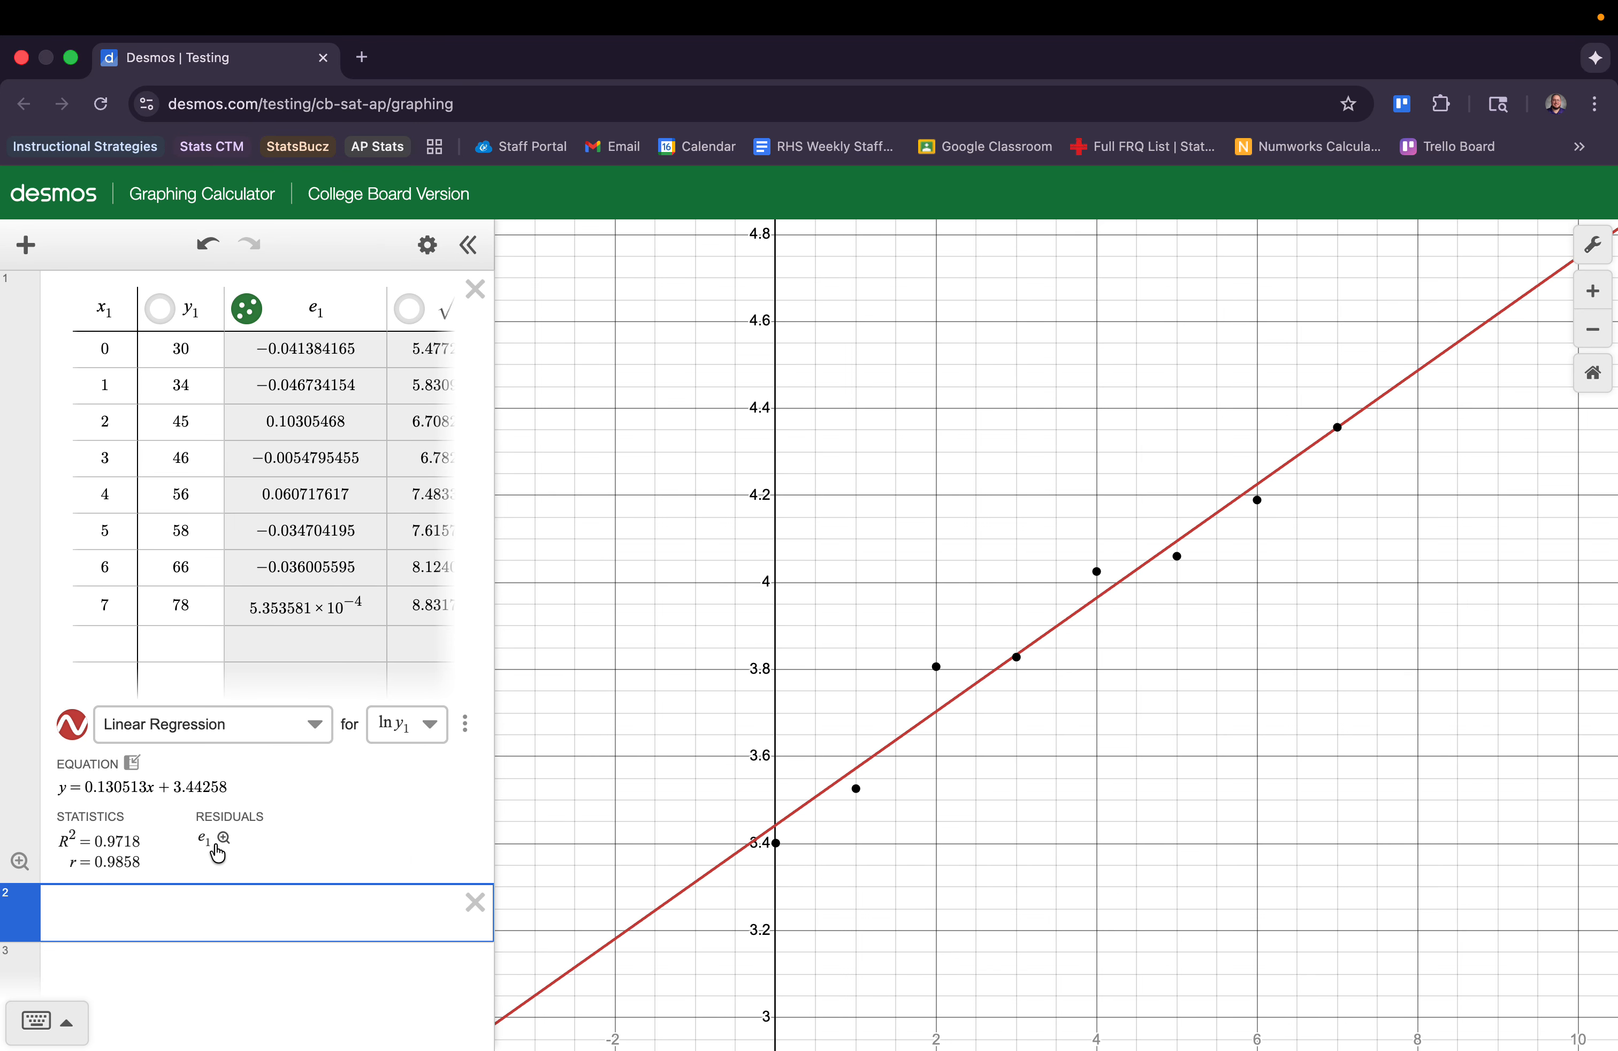
pyautogui.click(223, 848)
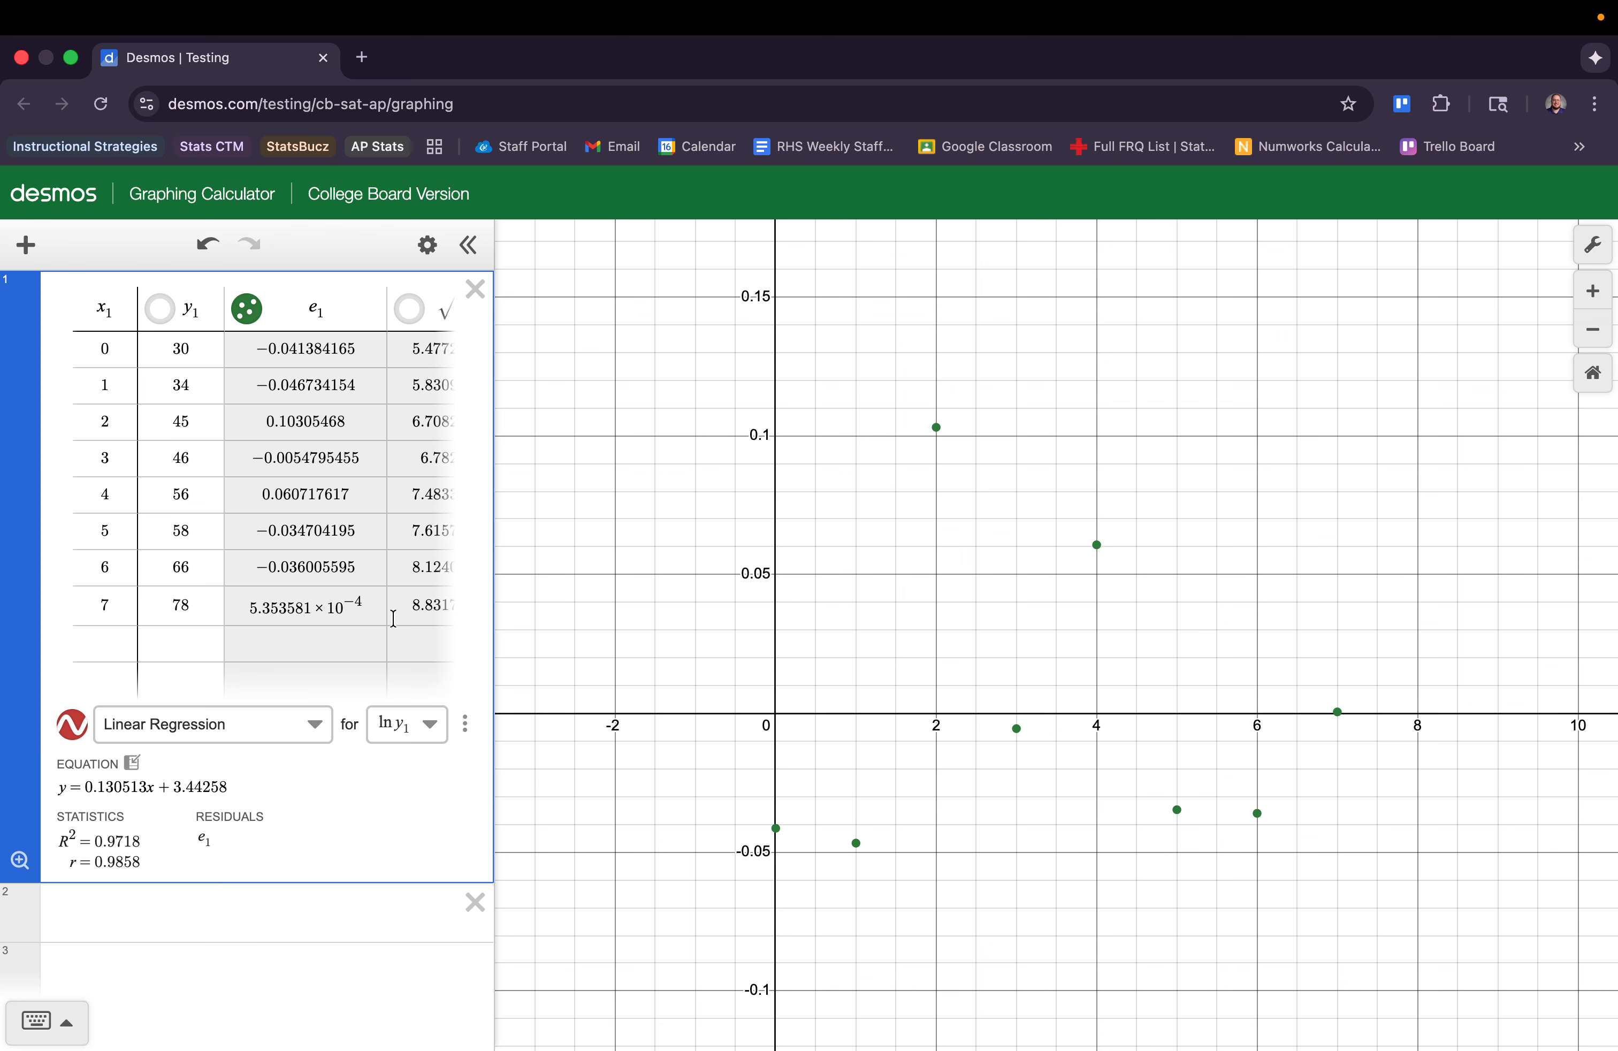
# Switch the linear regression to the untransformed y₁ and fit the graph window to its residuals e₁.
pyautogui.hscroll(3, 360, 366)
pyautogui.click(372, 382)
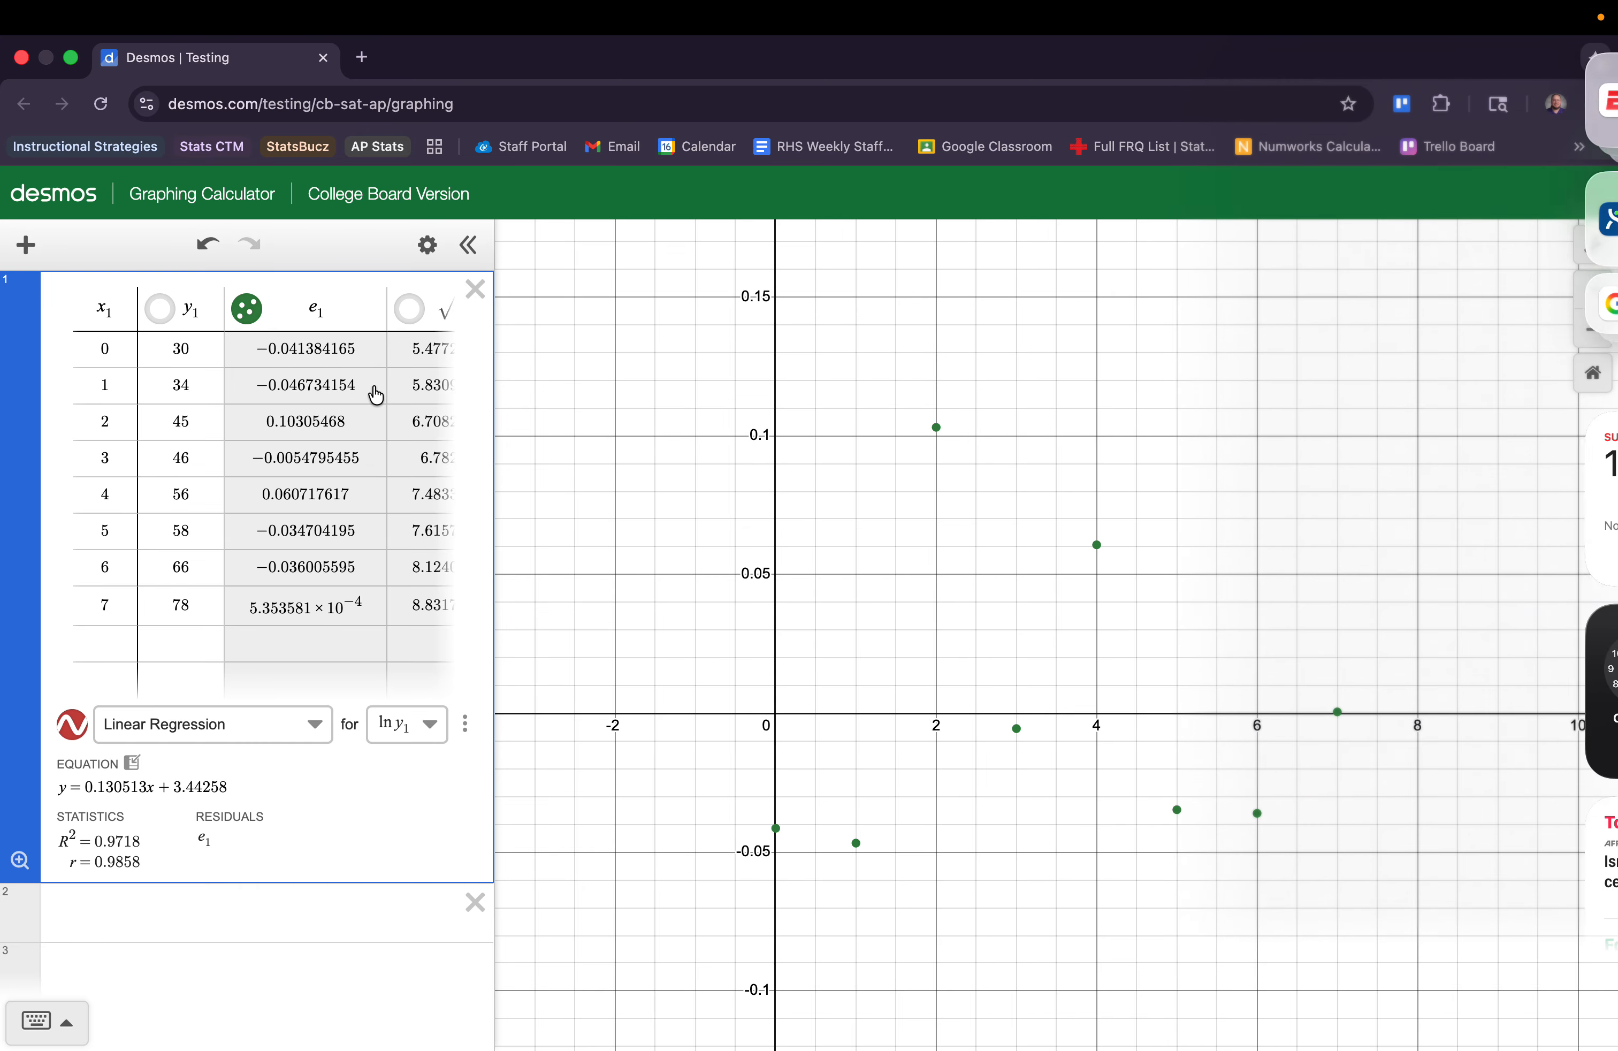
pyautogui.doubleClick(410, 354)
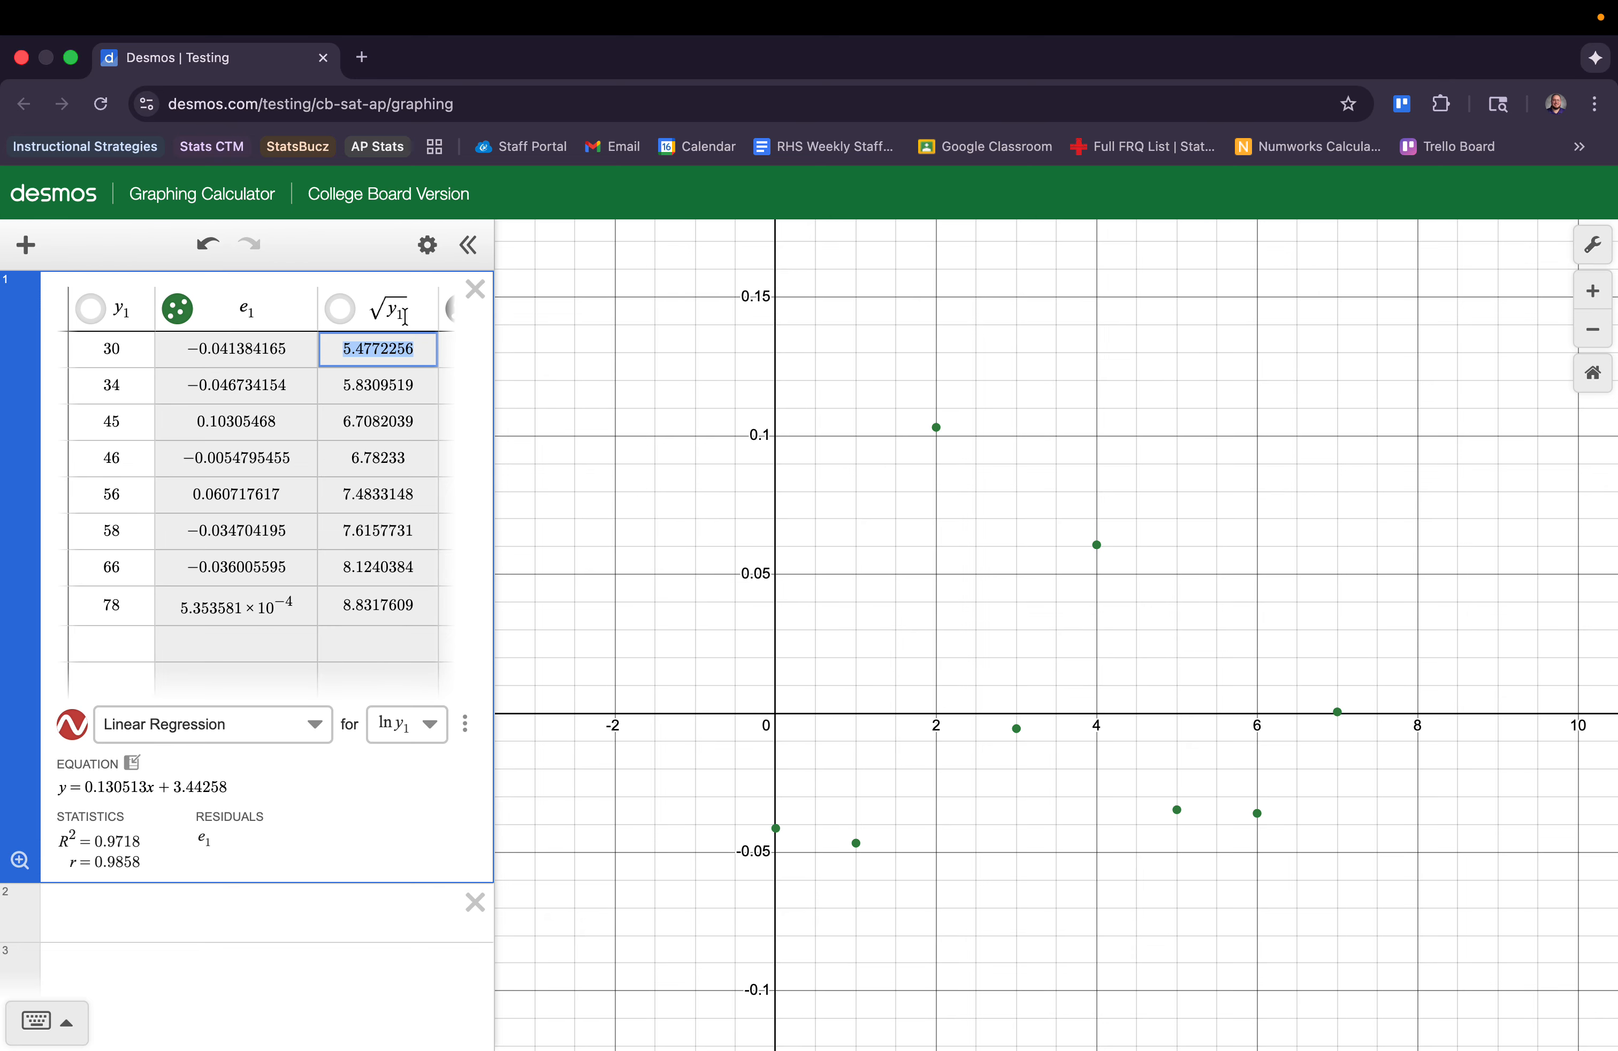
pyautogui.click(398, 722)
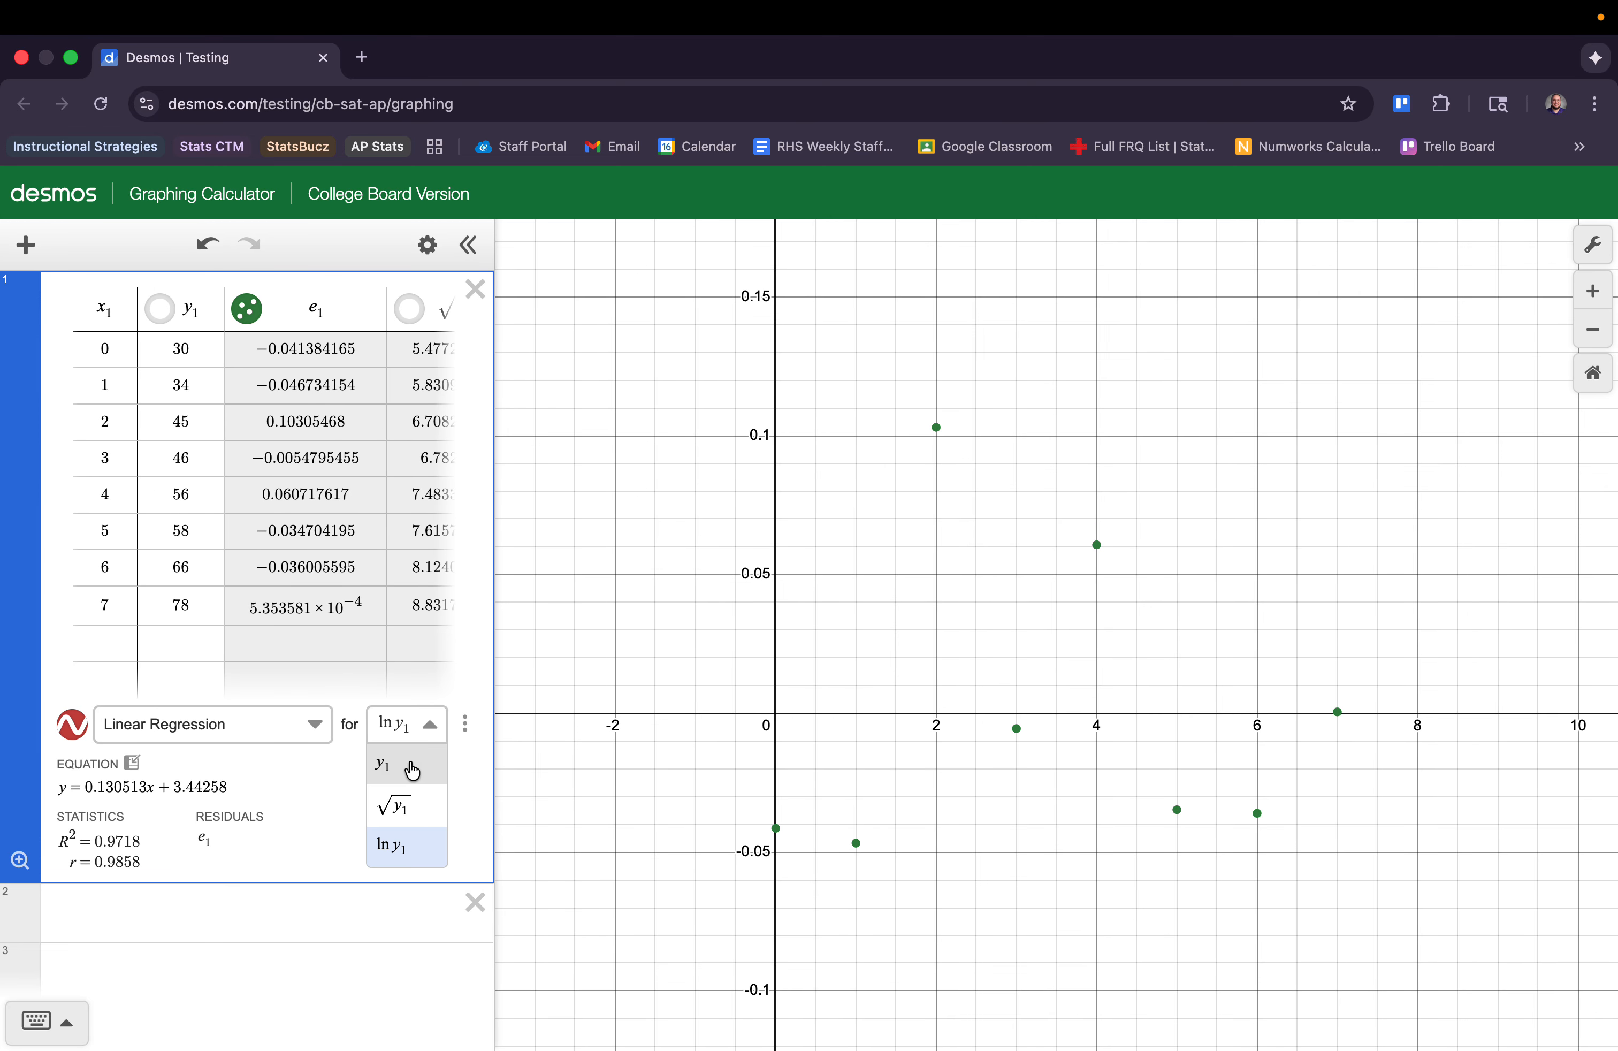
pyautogui.click(409, 768)
pyautogui.click(224, 834)
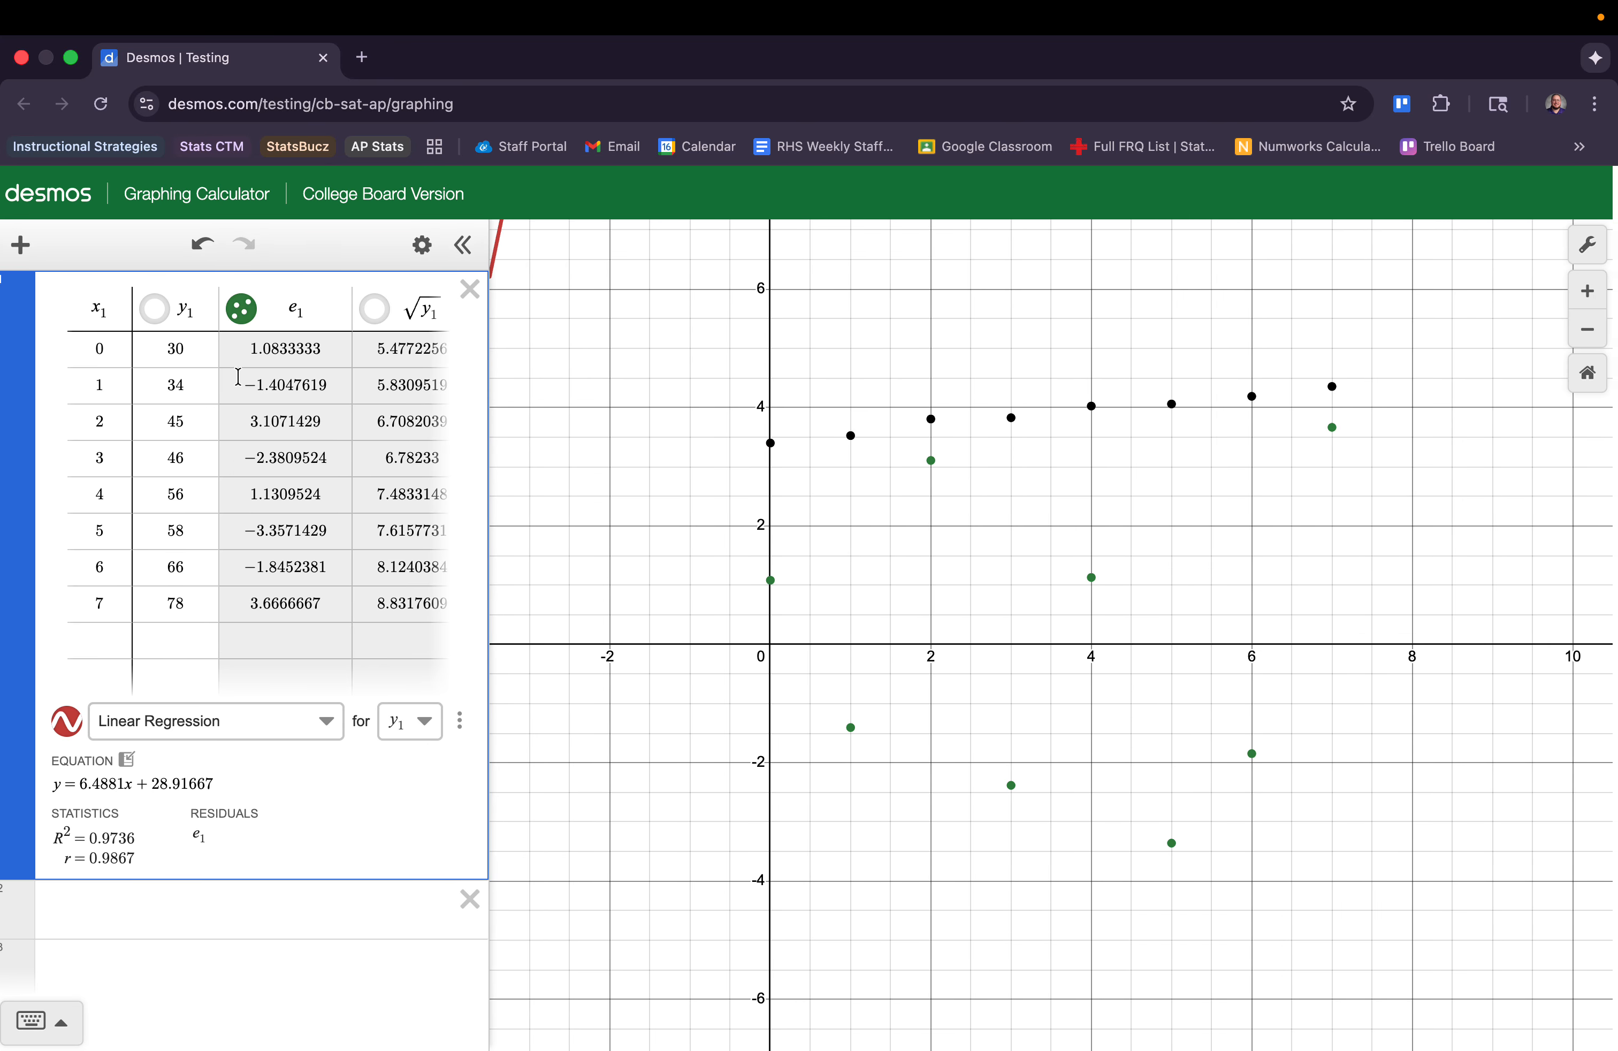
# Hide the ln y₁ points, display the original y₁ points and fit the graph window to the plotted data.
pyautogui.click(443, 303)
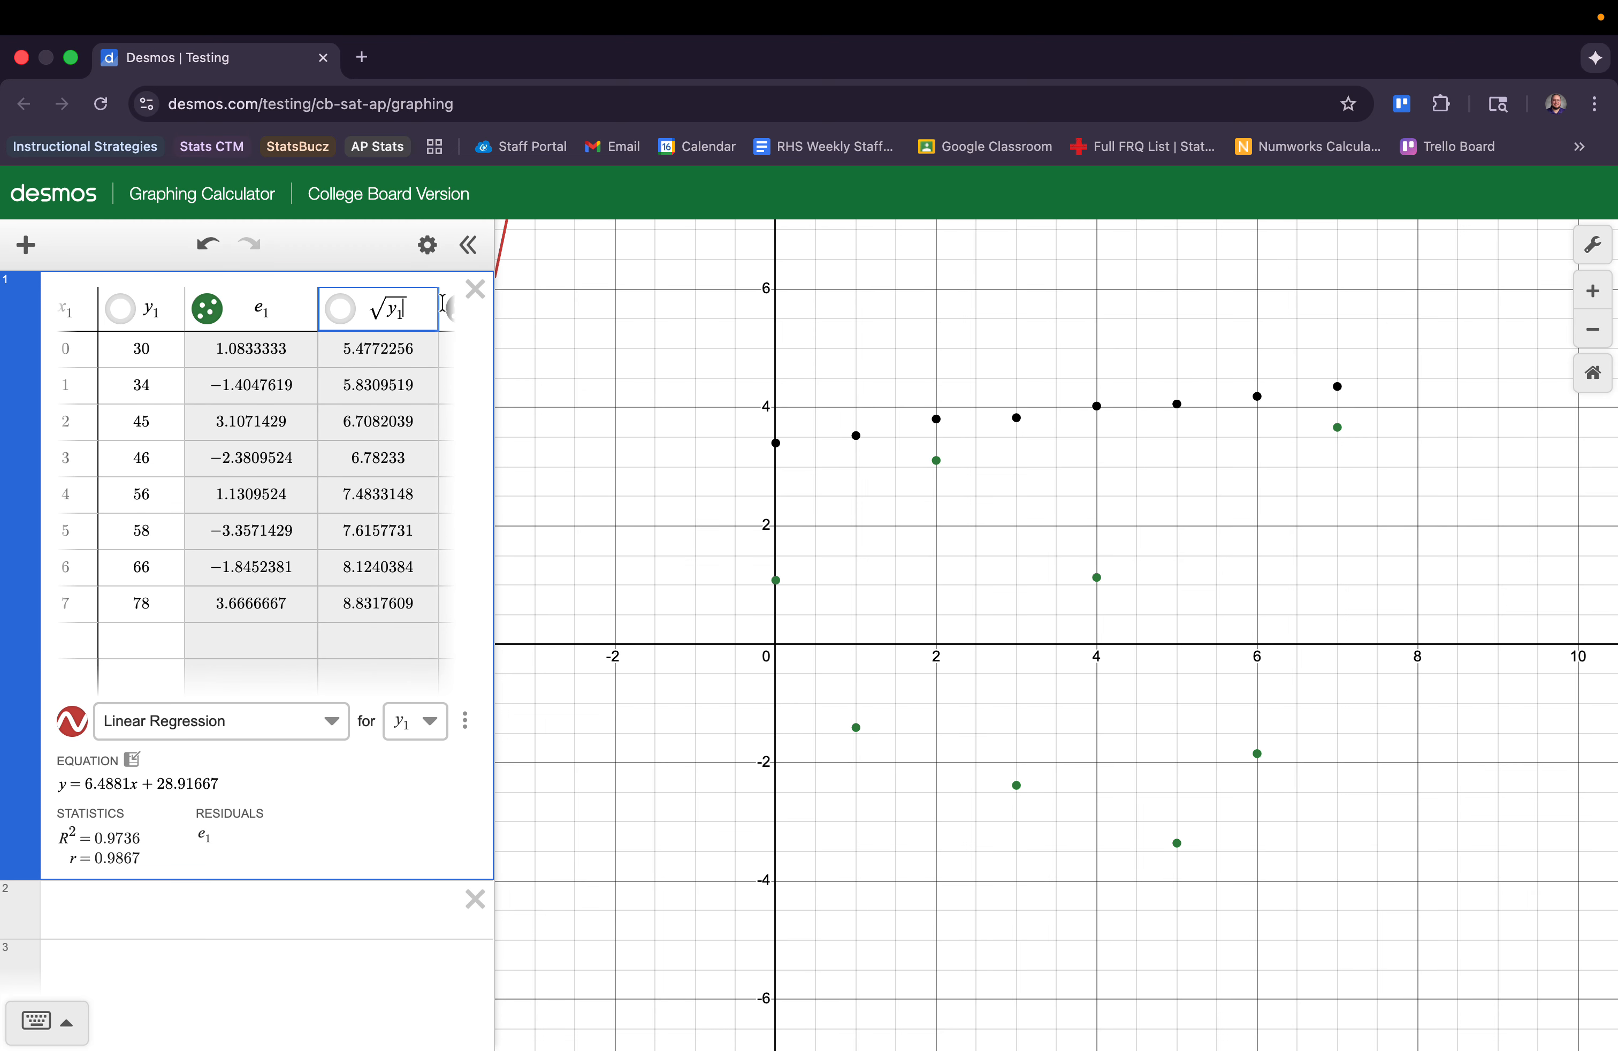
pyautogui.click(120, 309)
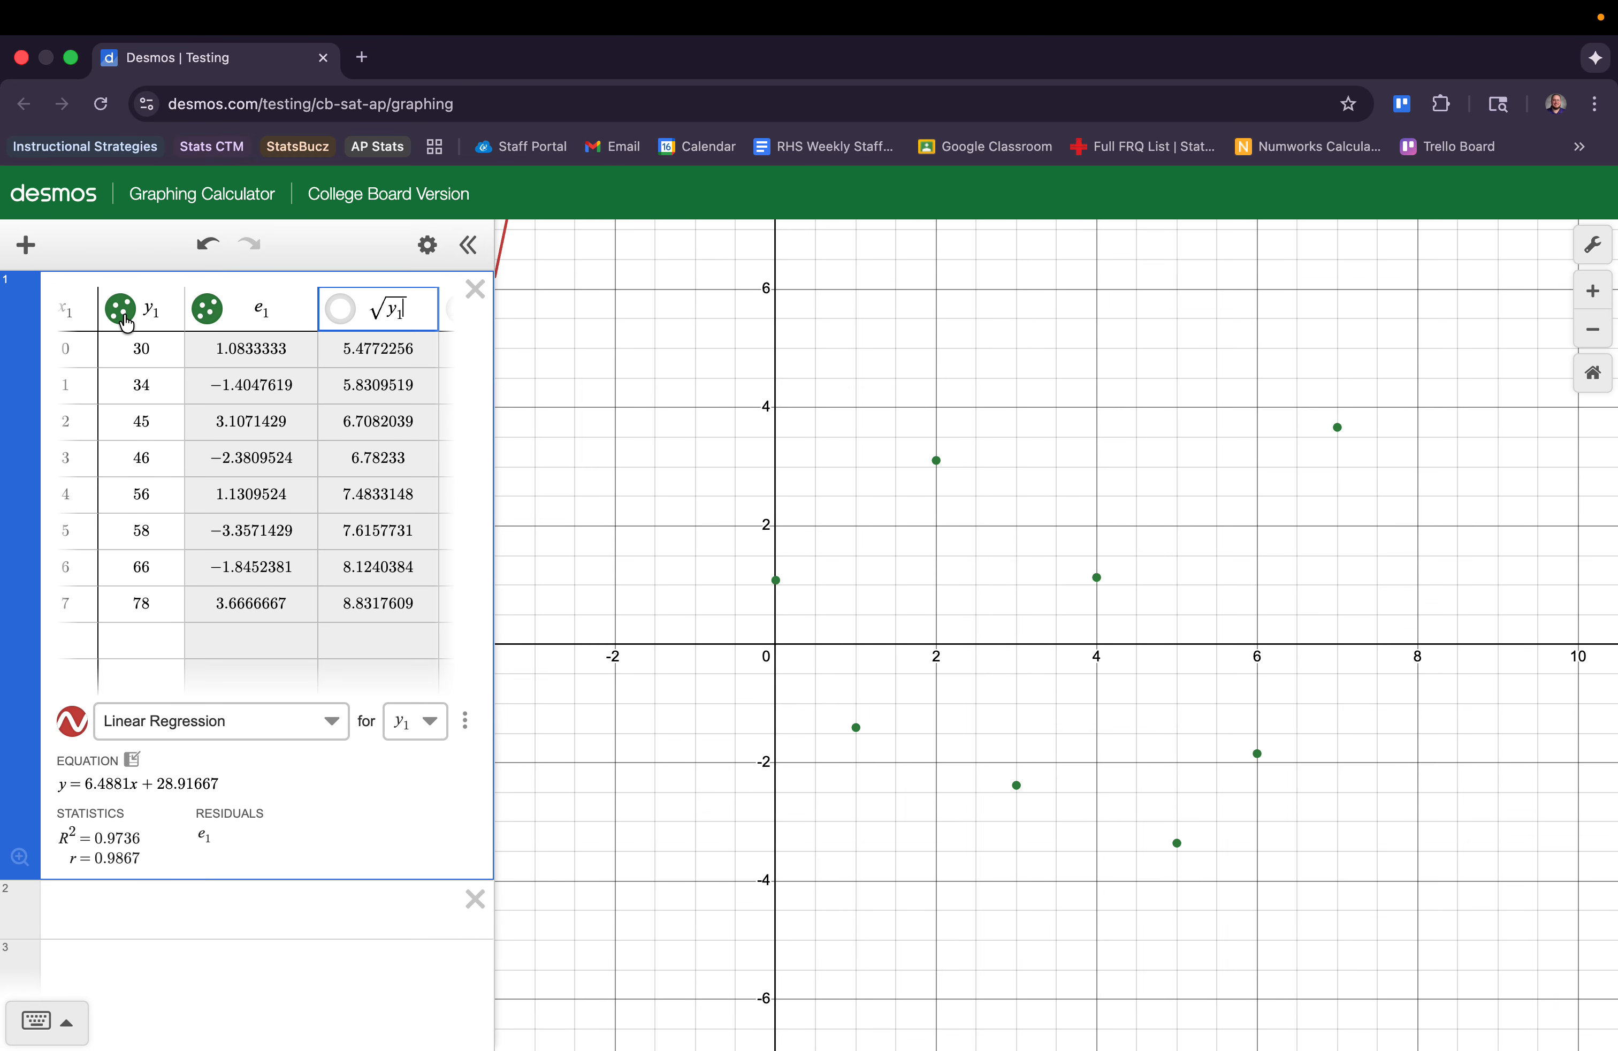
pyautogui.click(20, 857)
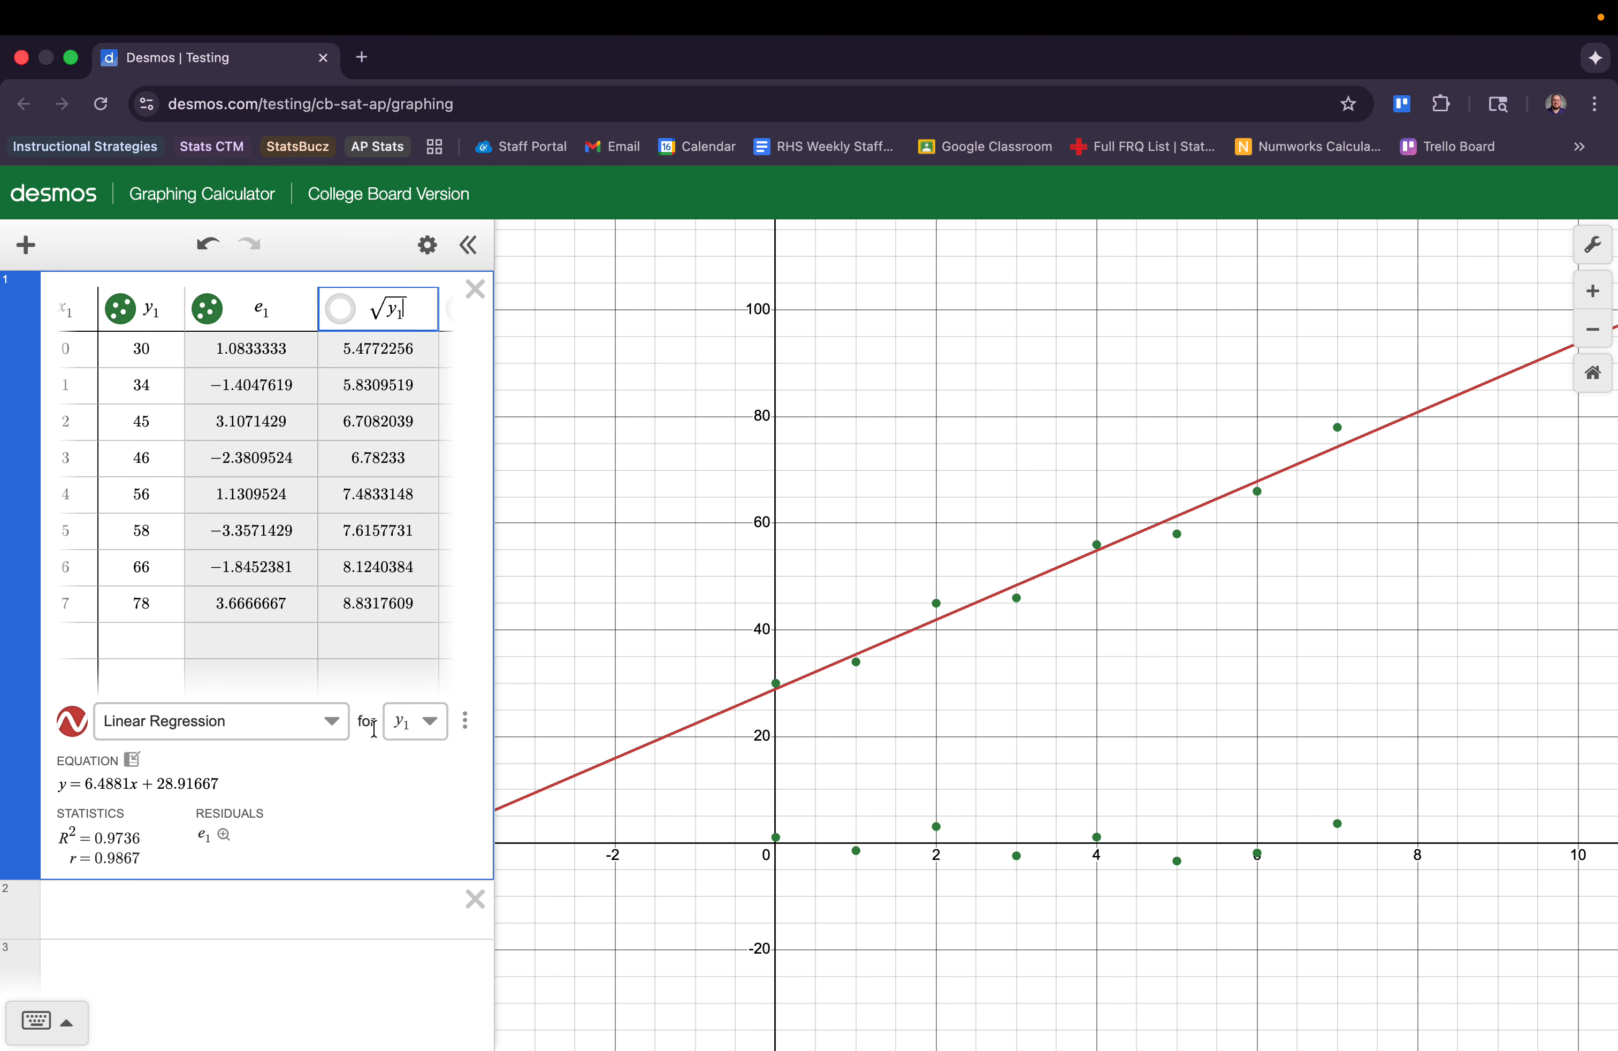